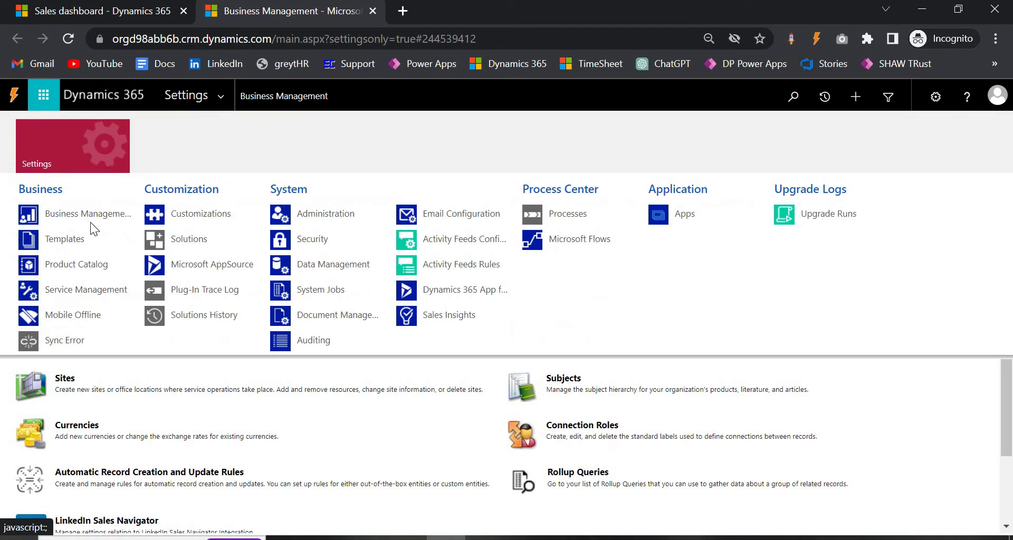
- Open the Email Templates list from the Templates area of the Business settings
left_click(62, 238)
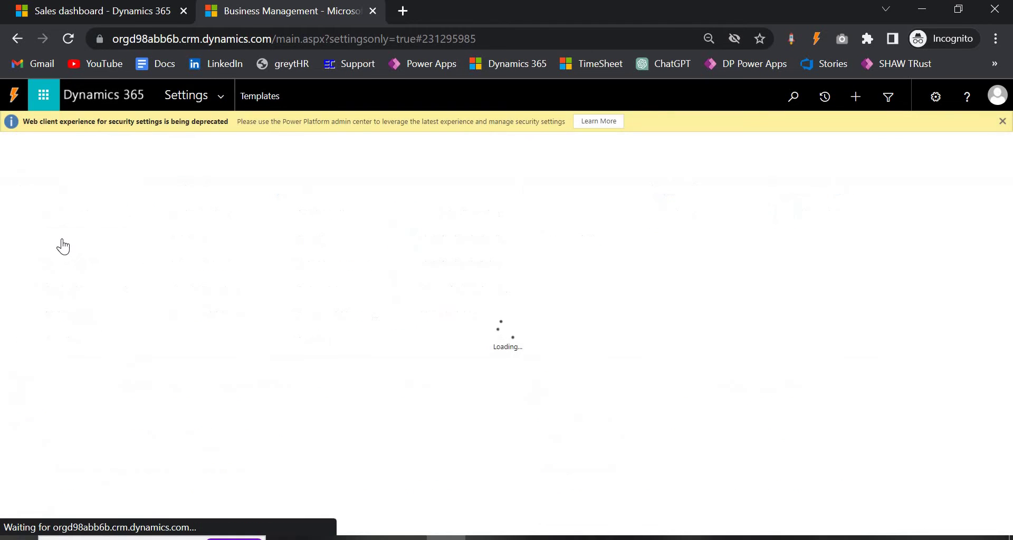
left_click(85, 244)
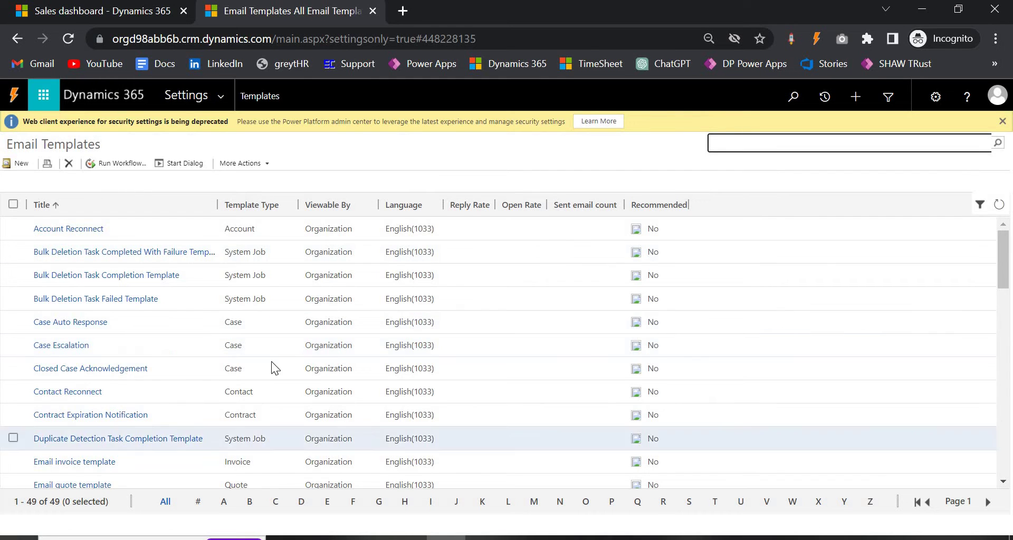
- Open the DP Power Apps bookmark in a new browser tab, view the available environments, and launch the Power Platform admin center
left_click(402, 11)
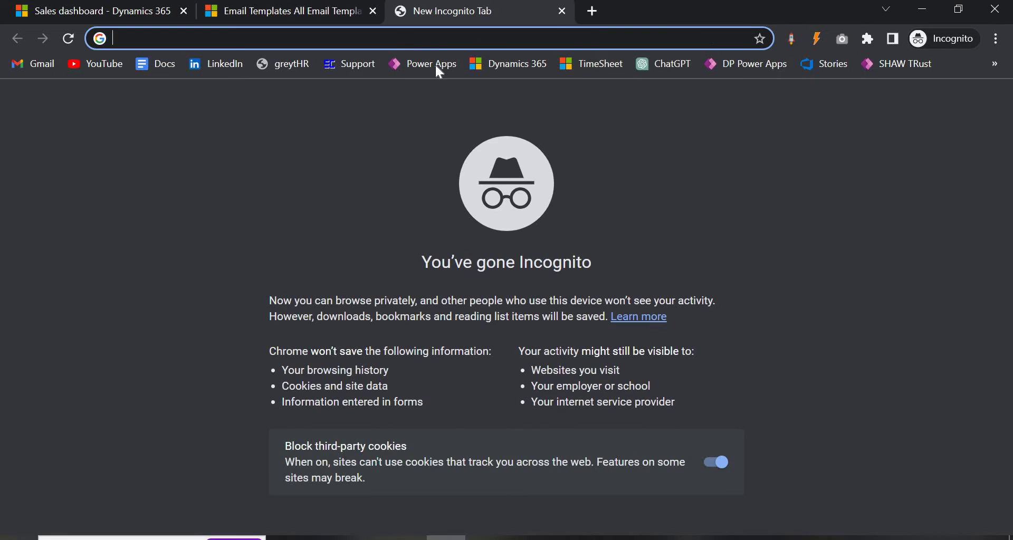
left_click(733, 69)
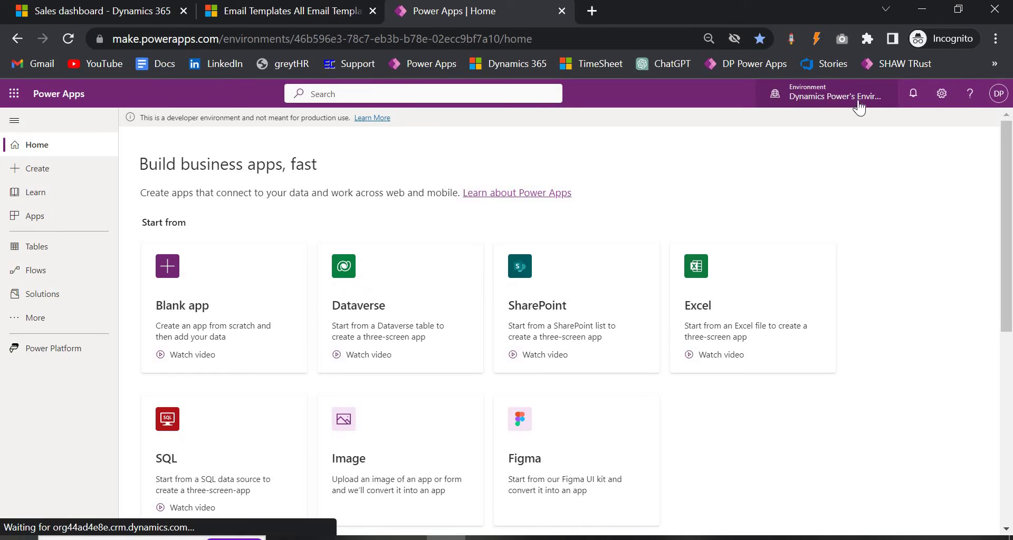
left_click(851, 100)
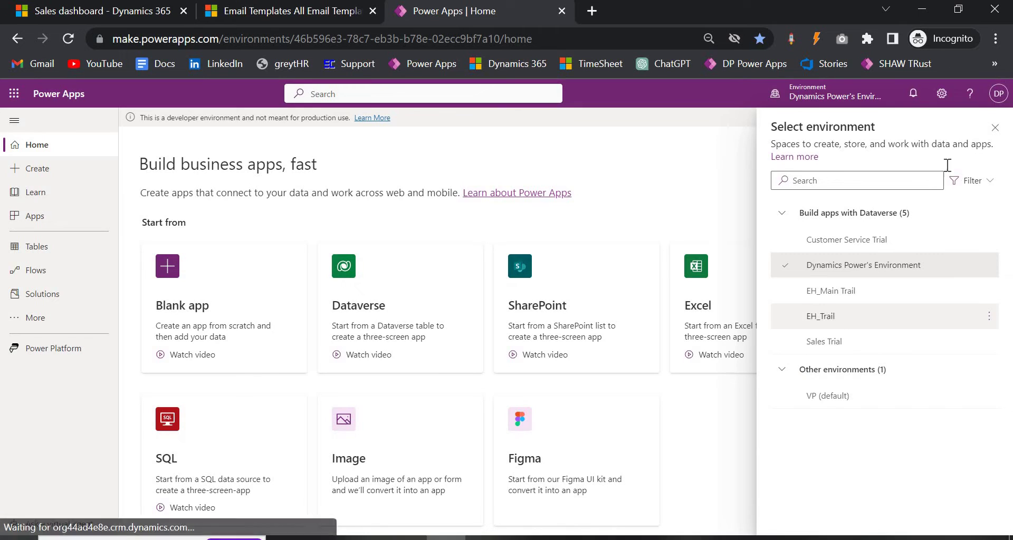
left_click(998, 131)
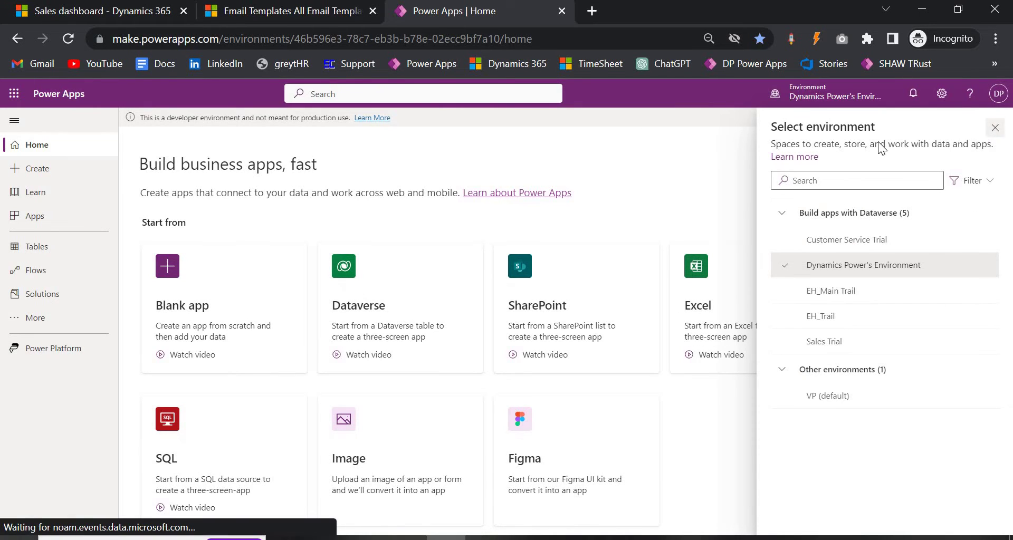
left_click(934, 99)
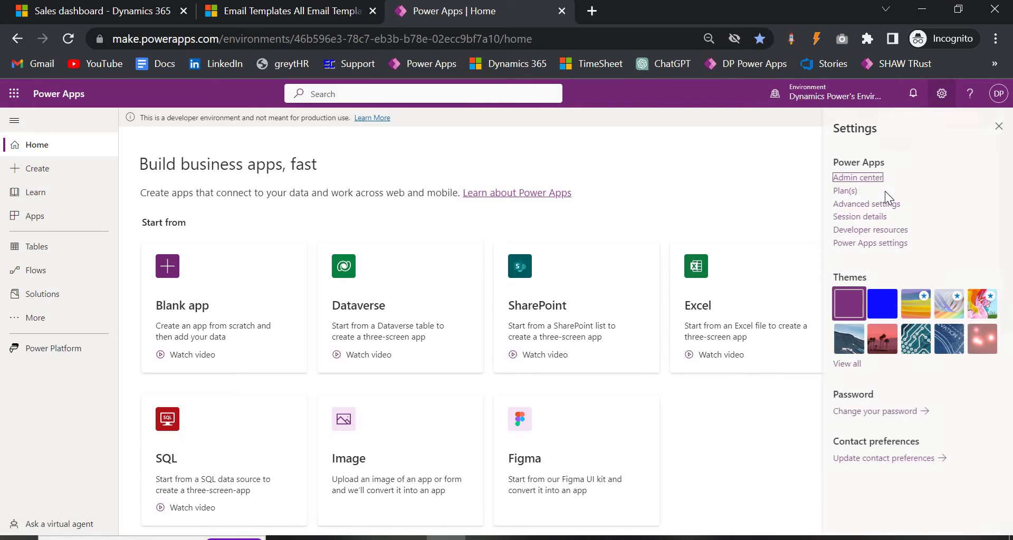
left_click(857, 180)
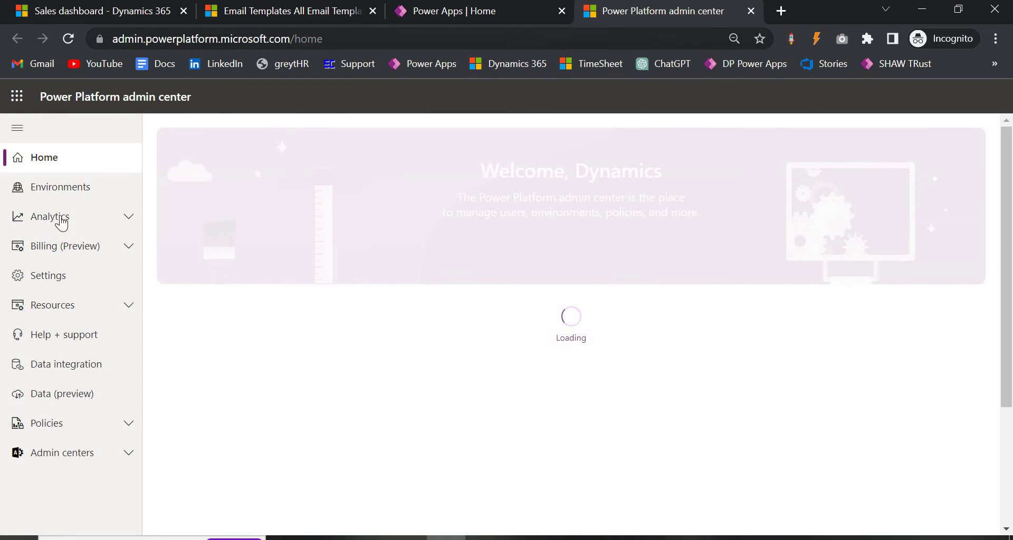
- Open the Sales Trial environment's settings and go to its email templates
left_click(66, 190)
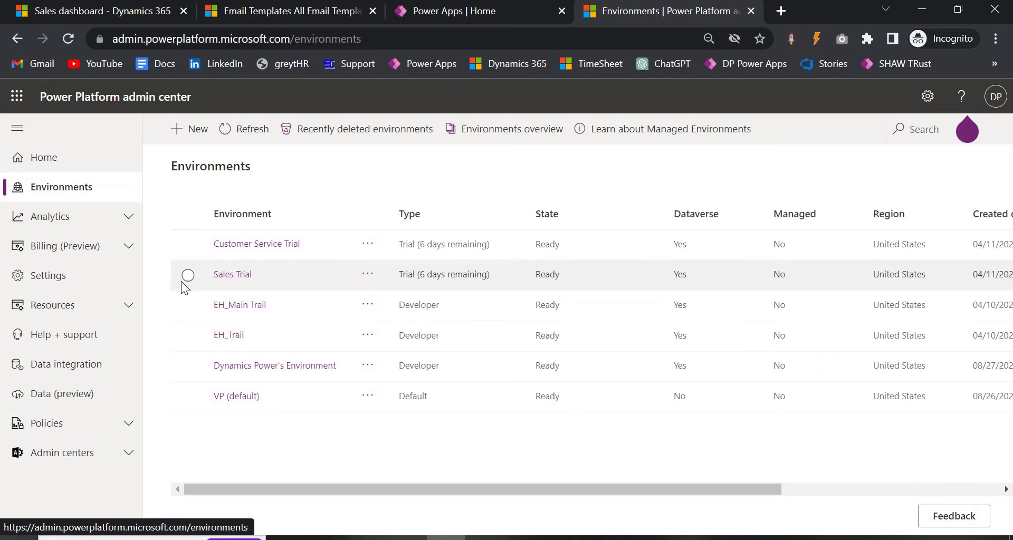
left_click(186, 277)
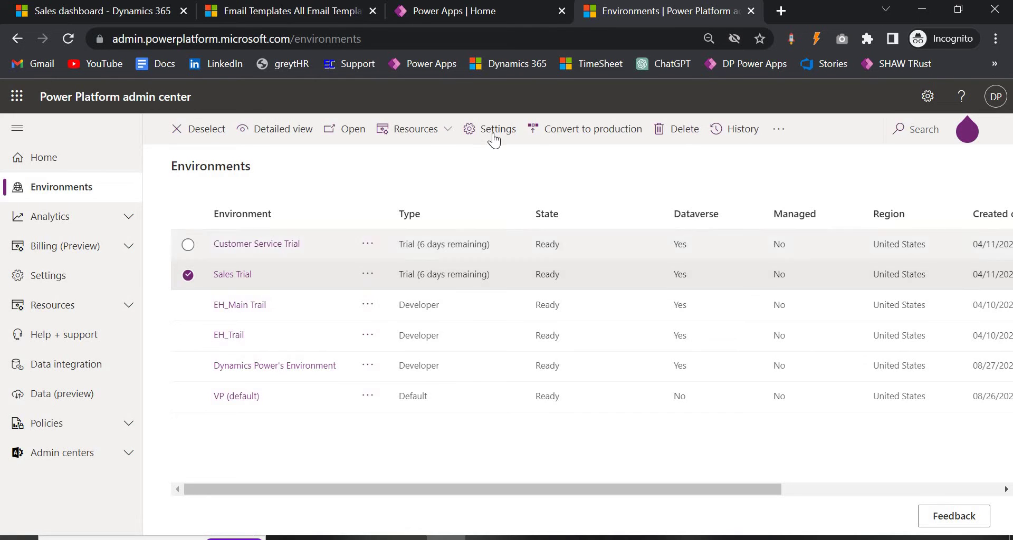
left_click(493, 131)
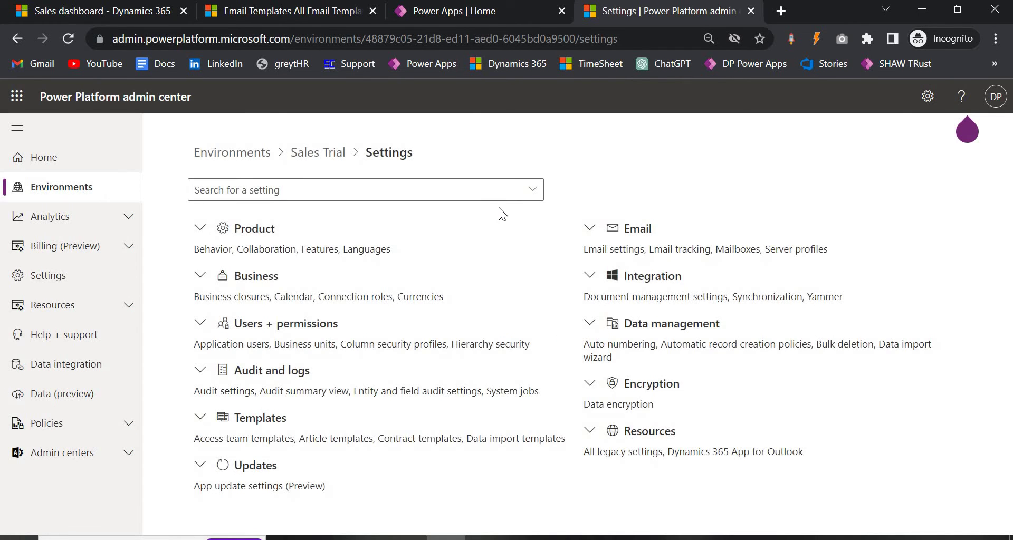
left_click(200, 418)
scroll(232, 471, "down", 2)
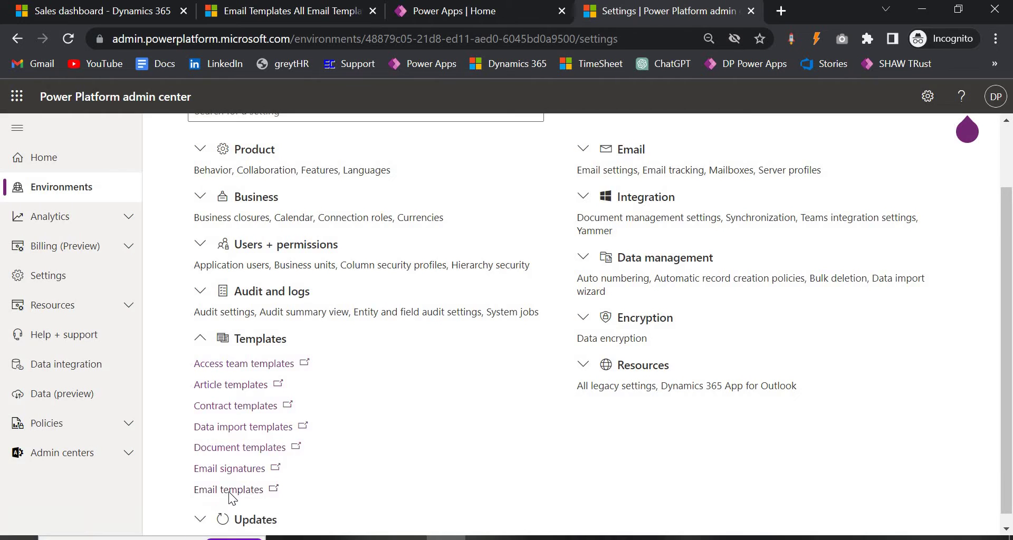
left_click(229, 492)
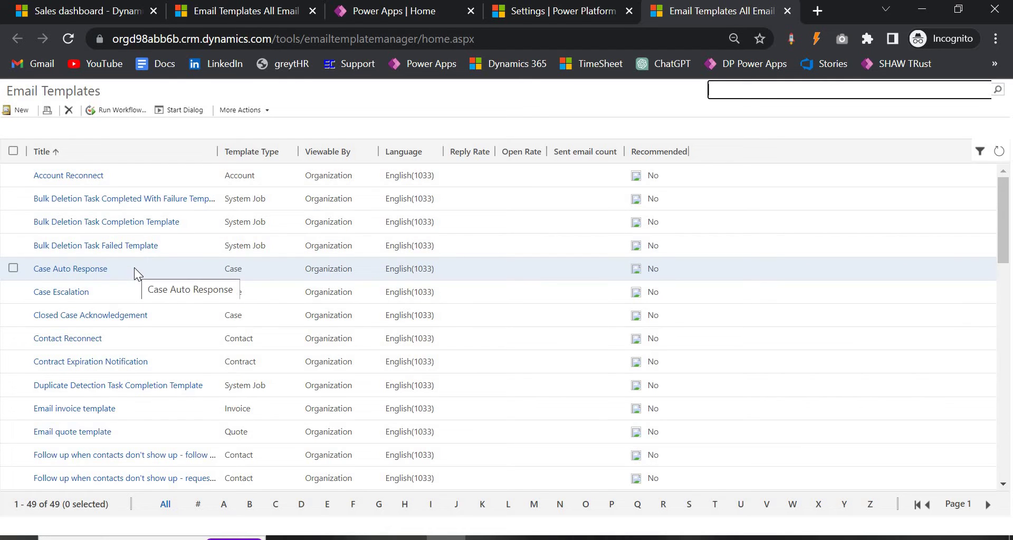
- Switch to the Dynamics 365 Sales dashboard and open the first contact in My Active Contacts
left_click(75, 12)
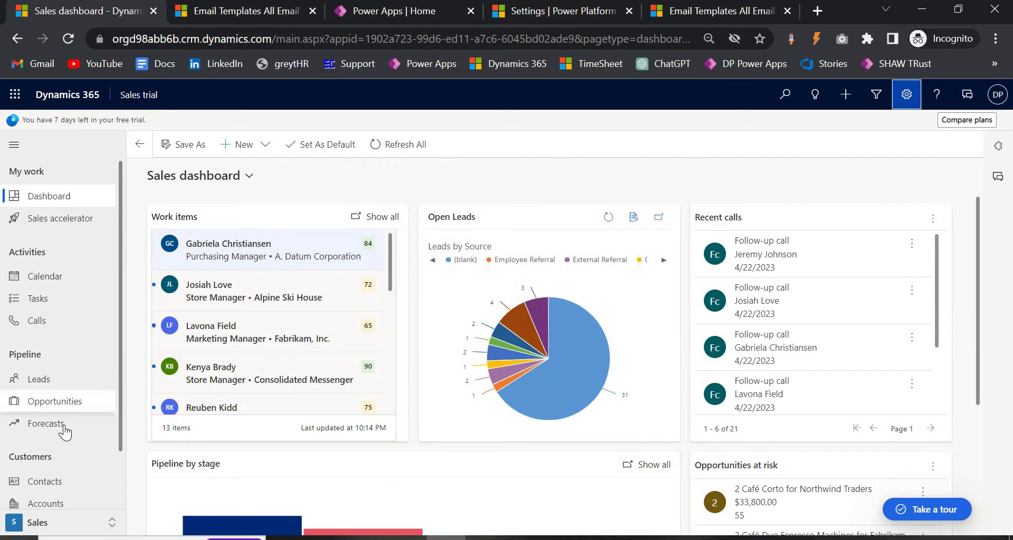
scroll(62, 430, "down", 1)
left_click(62, 419)
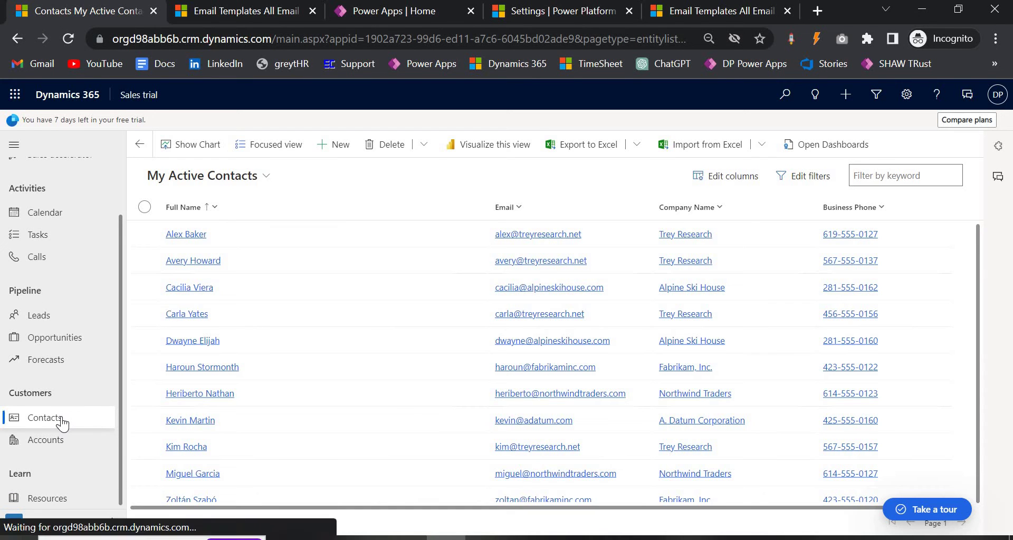
left_click(186, 235)
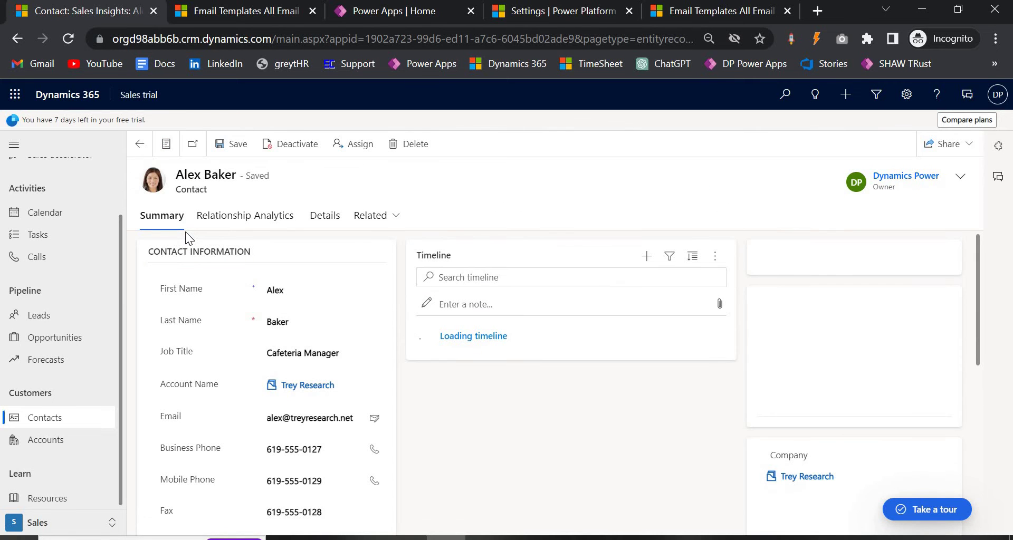
- Create a new email from the contact's related activities
left_click(393, 215)
left_click(462, 250)
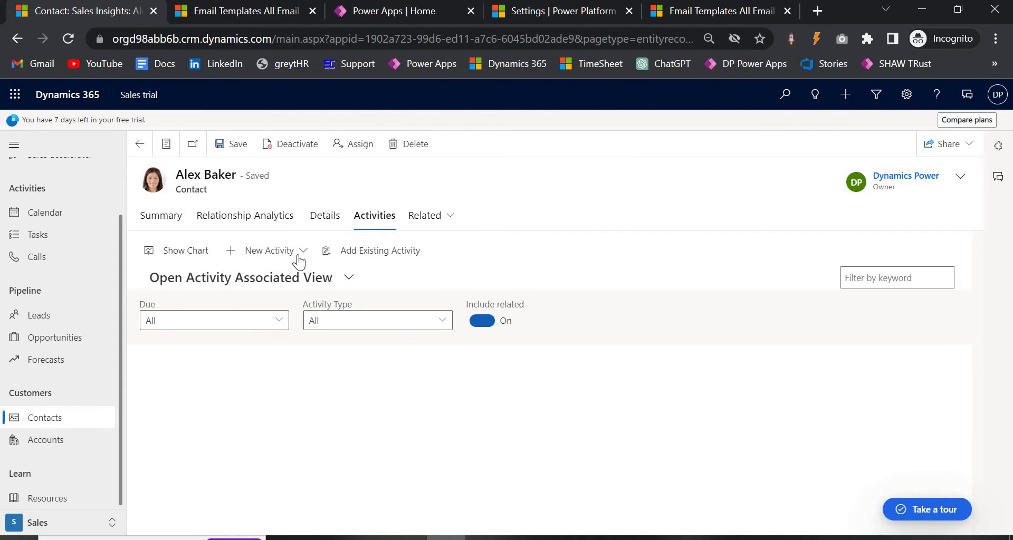
left_click(303, 256)
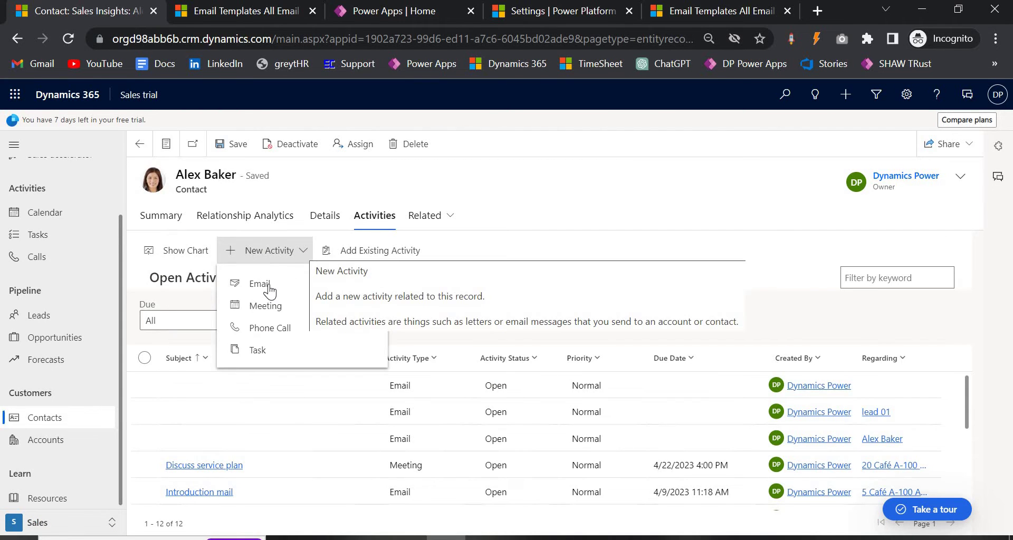
left_click(268, 284)
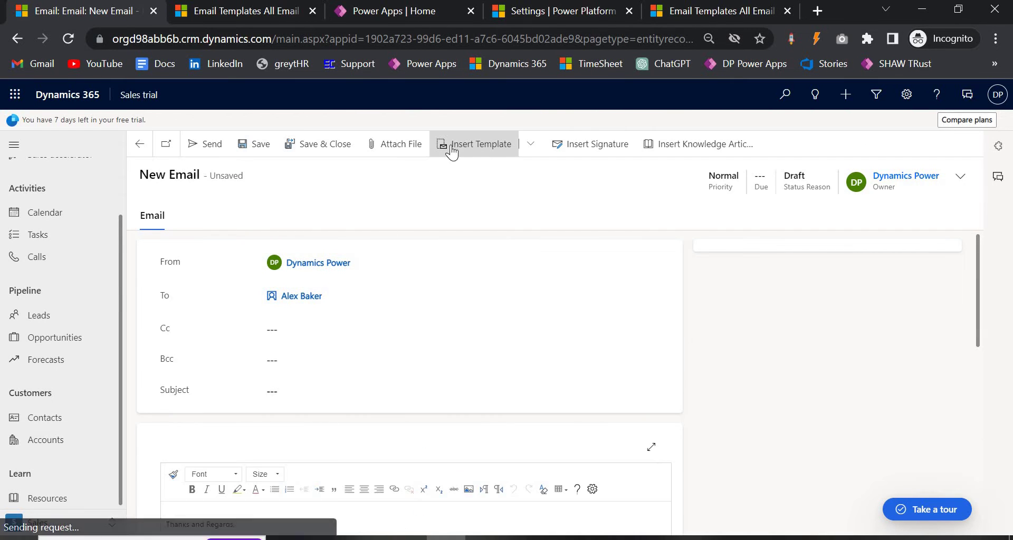
- Preview several email templates for the new email, including Contact Reconnect and Marketing Event Notification, and close the selection without applying one
left_click(479, 143)
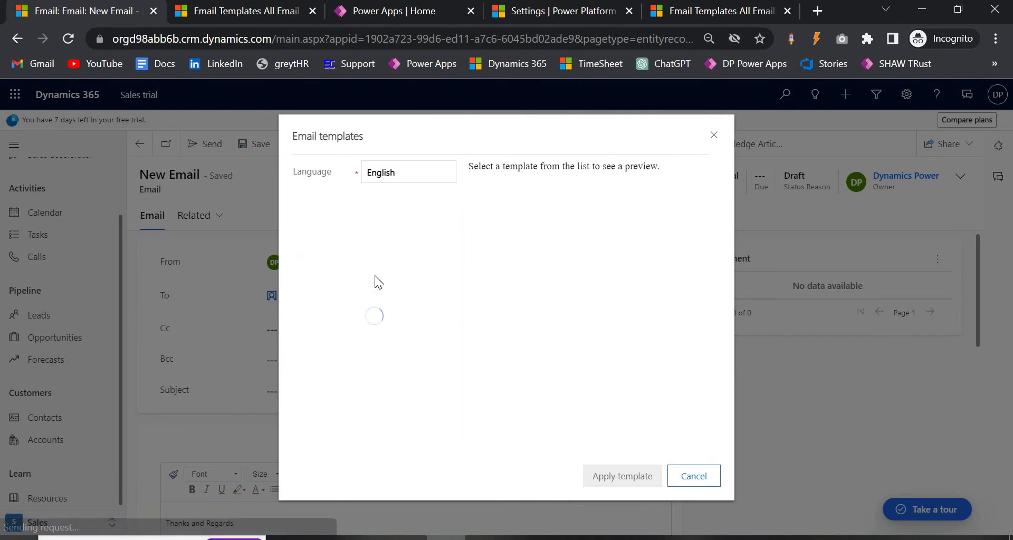
scroll(370, 311, "down", 2)
left_click(345, 309)
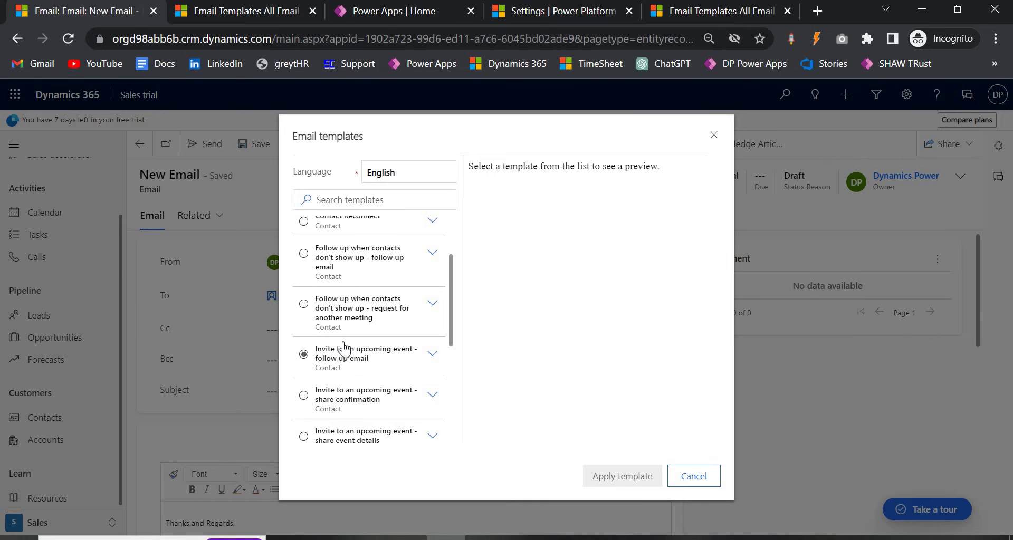
left_click(306, 305)
left_click(305, 305)
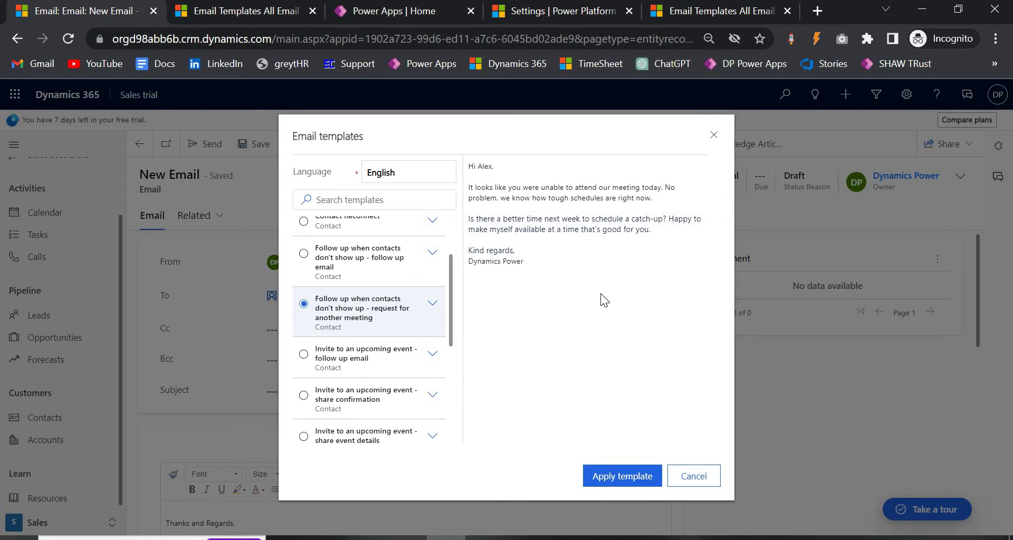
scroll(333, 337, "up", 3)
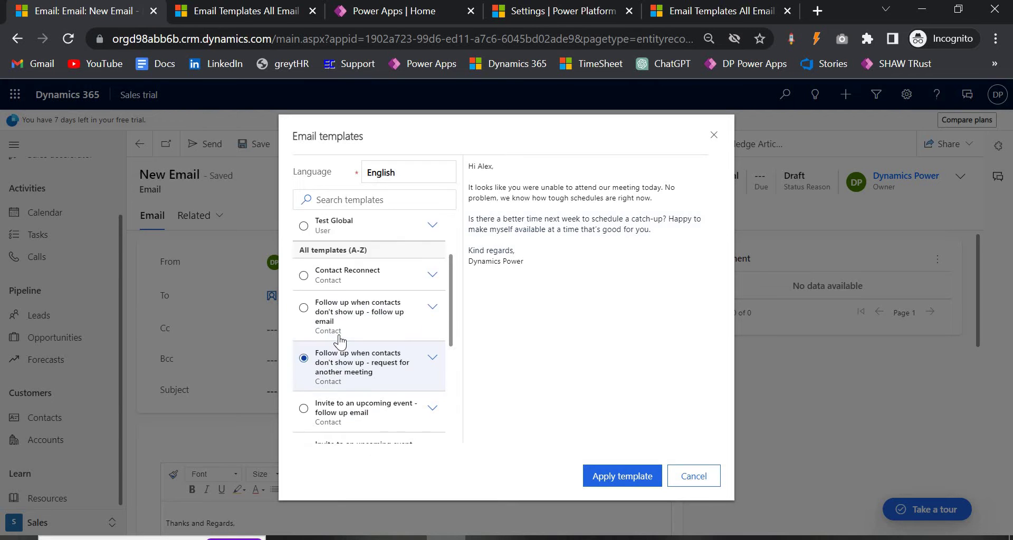
left_click(337, 310)
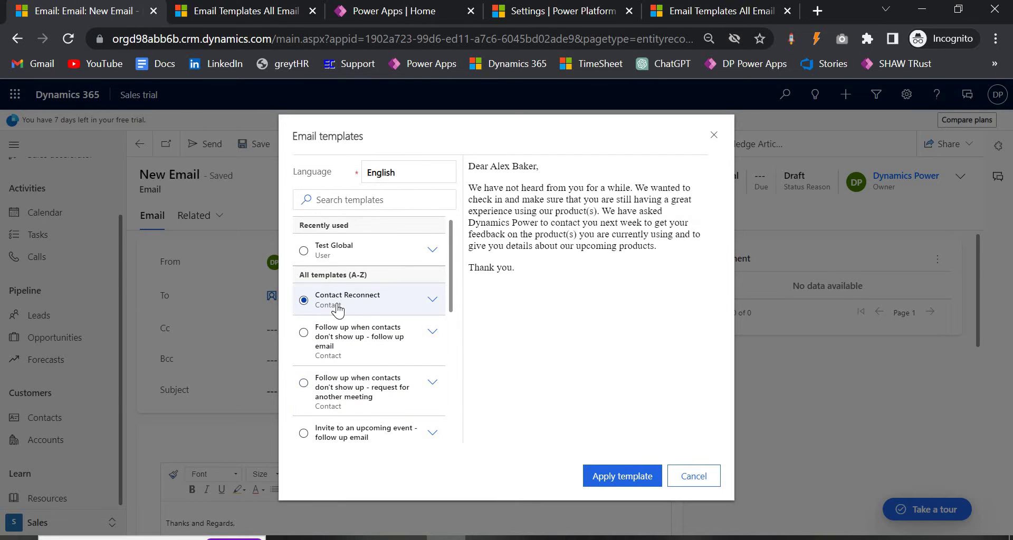
left_click(367, 388)
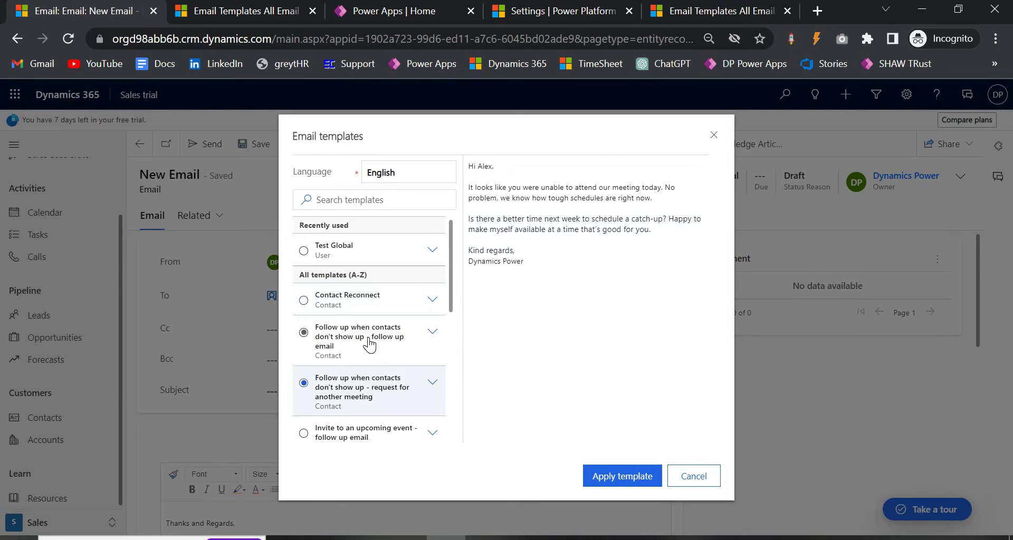
scroll(364, 359, "down", 3)
left_click(365, 331)
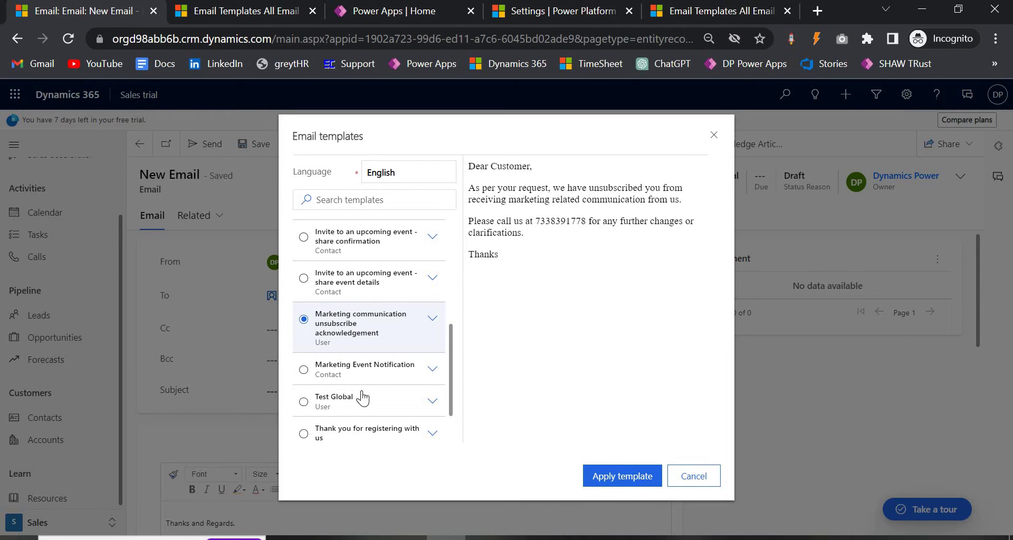
left_click(372, 369)
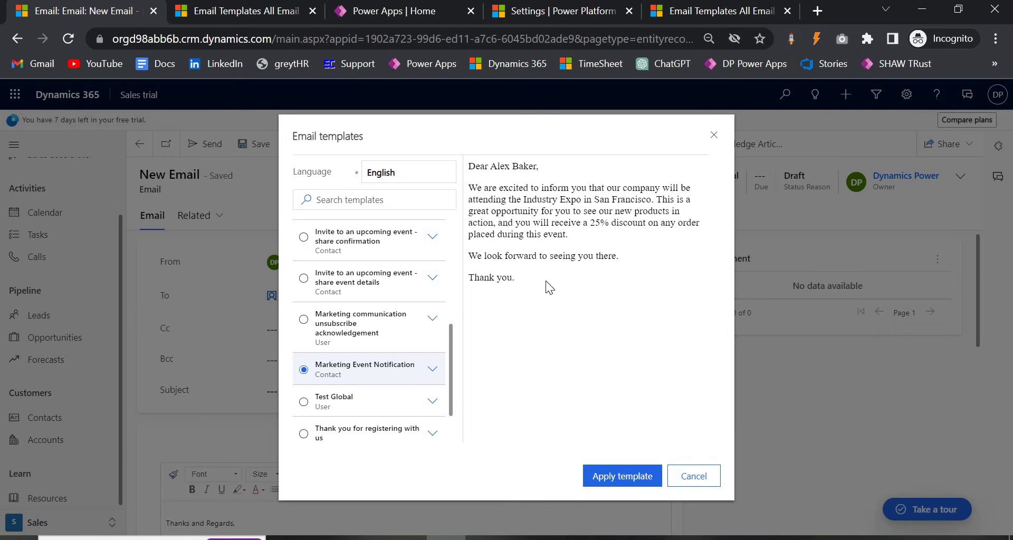
left_click(689, 484)
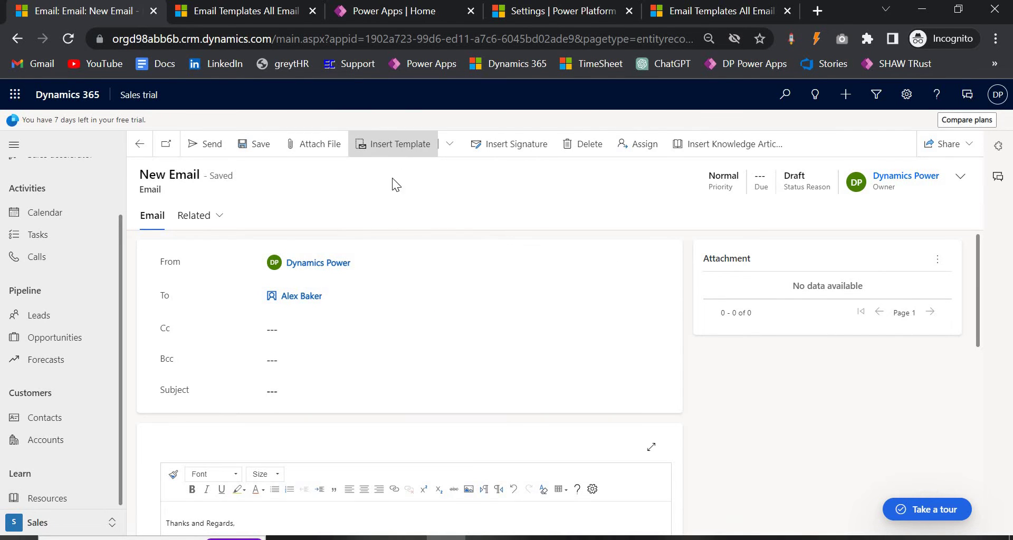
- Insert the Contact Reconnect template into the email and view the filled-in message body
left_click(393, 144)
left_click(354, 311)
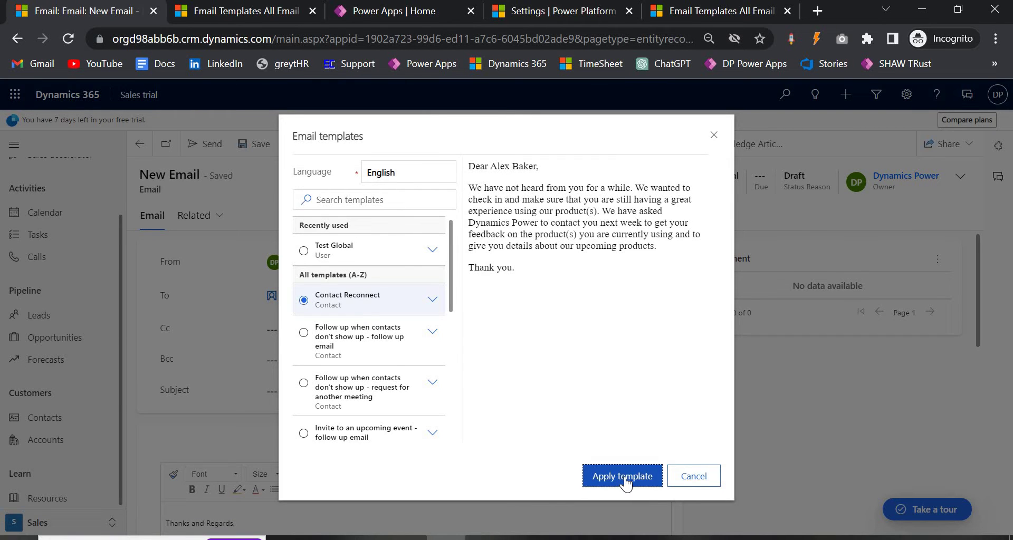
left_click(623, 476)
scroll(359, 443, "down", 5)
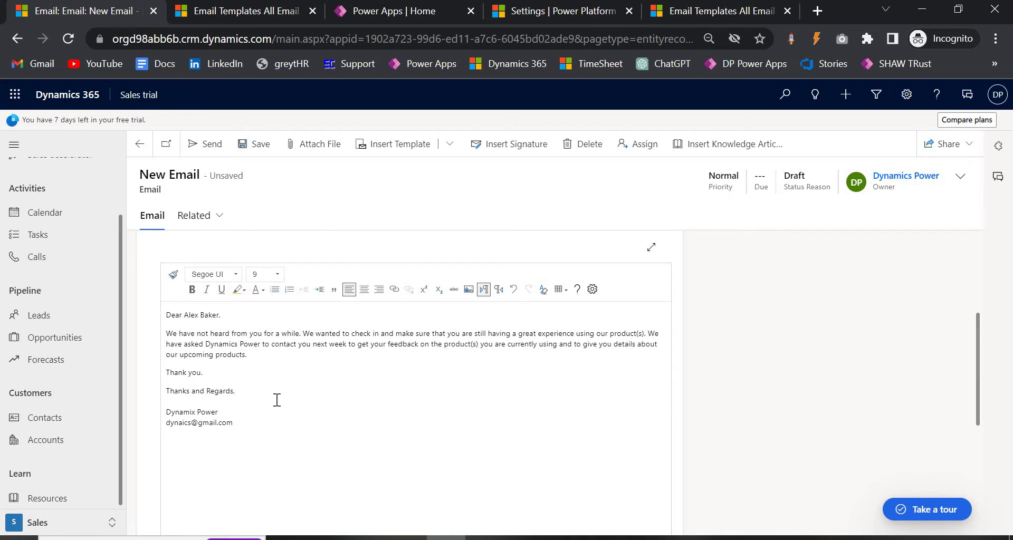
- Highlight the signature lines in the email body and view the signature lookup without inserting a signature
left_click_drag(233, 423, 166, 391)
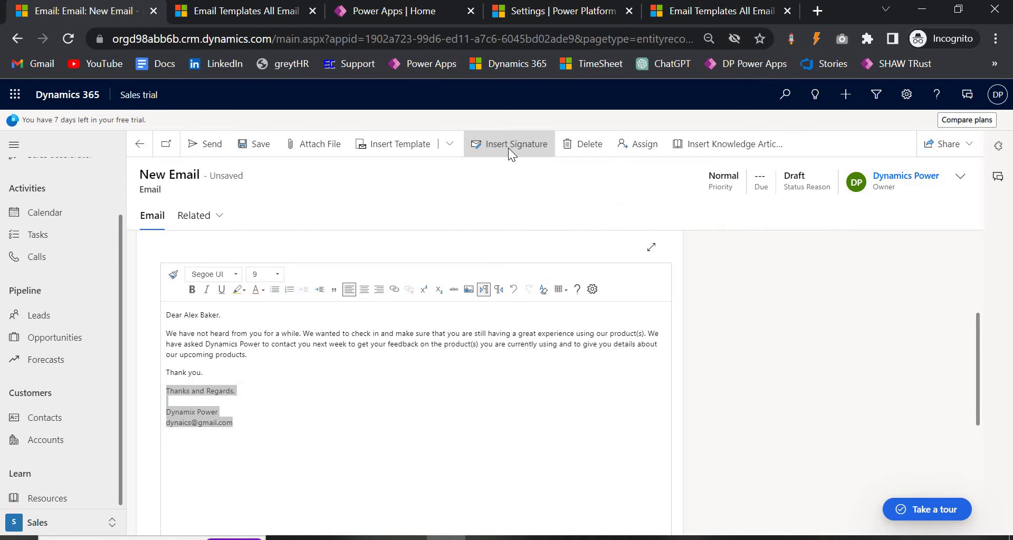
left_click(509, 153)
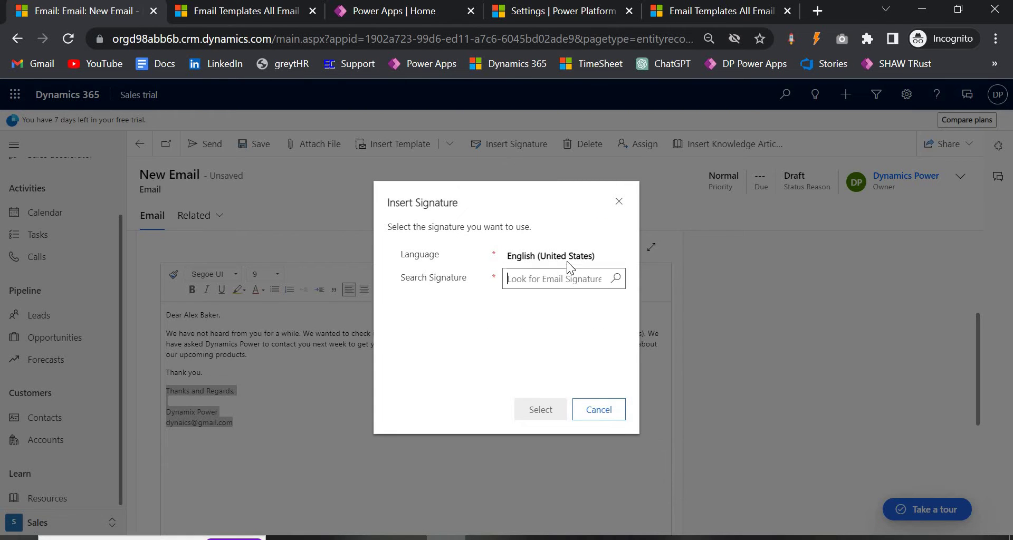
left_click(554, 280)
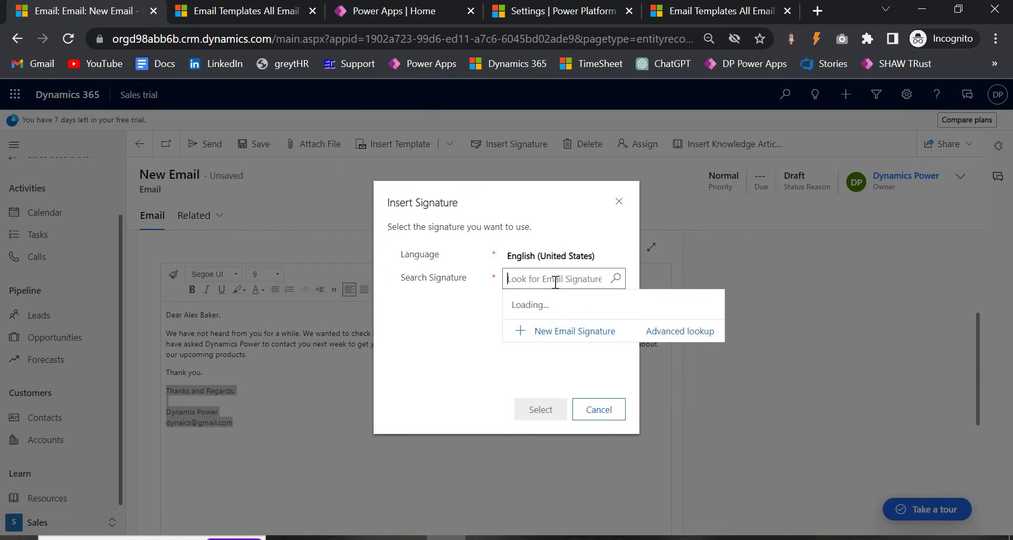
left_click(538, 335)
left_click(598, 411)
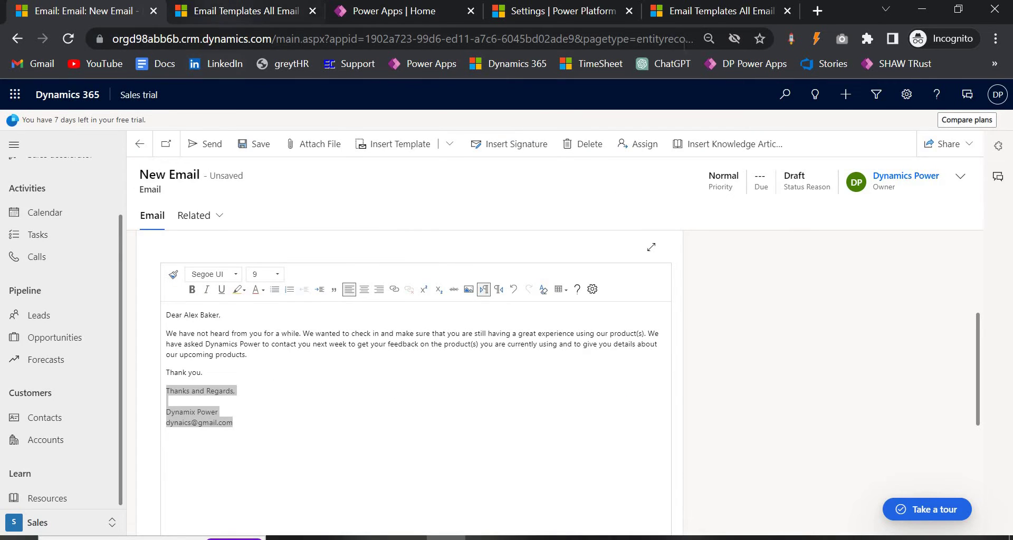
- Return to the Email Templates list in the Dynamics 365 settings and close the duplicate Email Templates tab
left_click(243, 11)
left_click(787, 11)
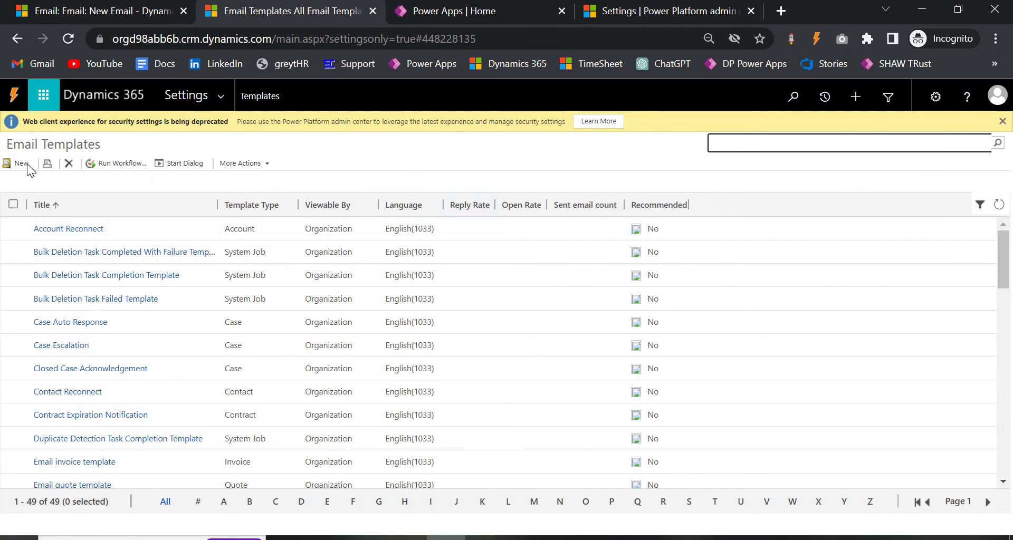
- Start a new email template of type Account from the Email Templates list
left_click(27, 164)
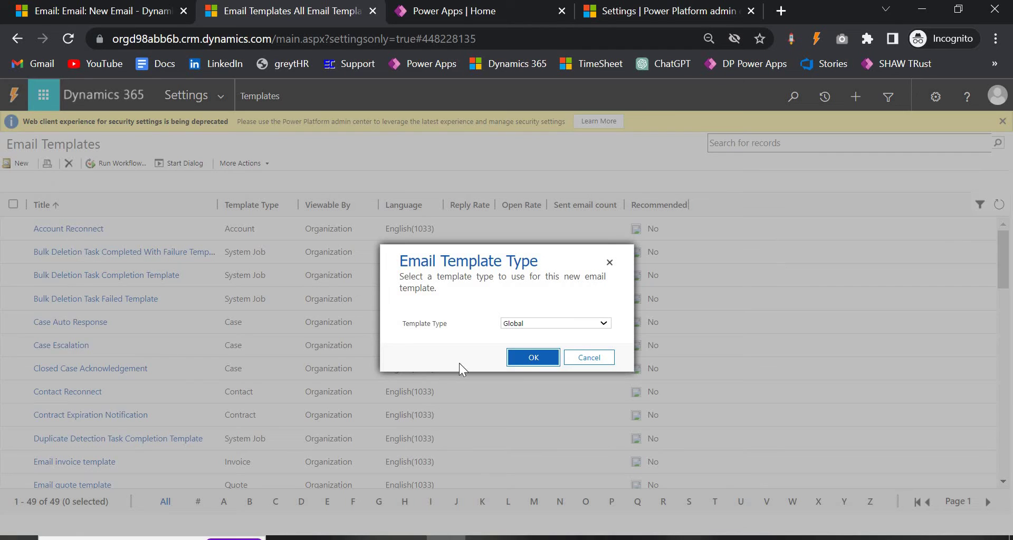
left_click(520, 323)
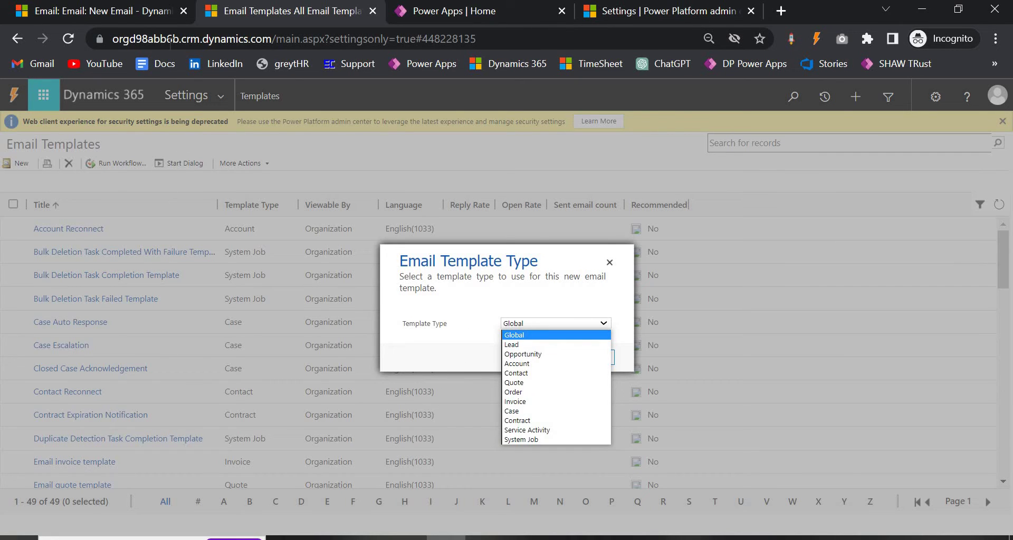
left_click(150, 13)
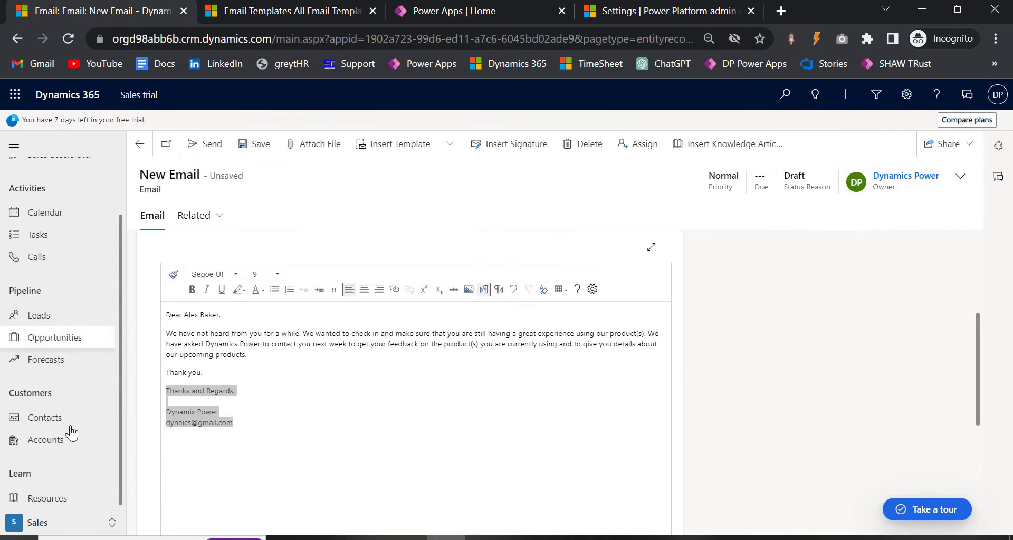
left_click(258, 12)
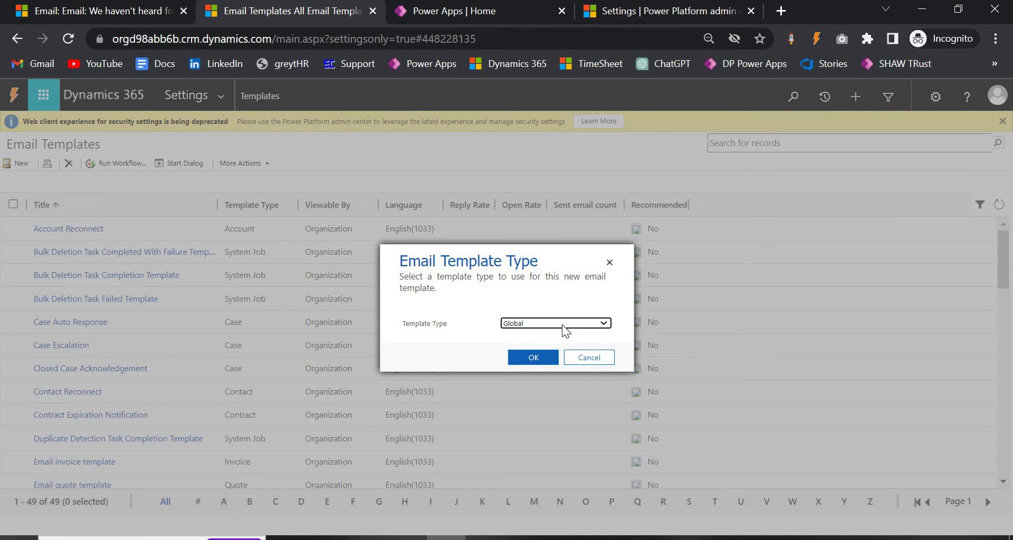
left_click(562, 325)
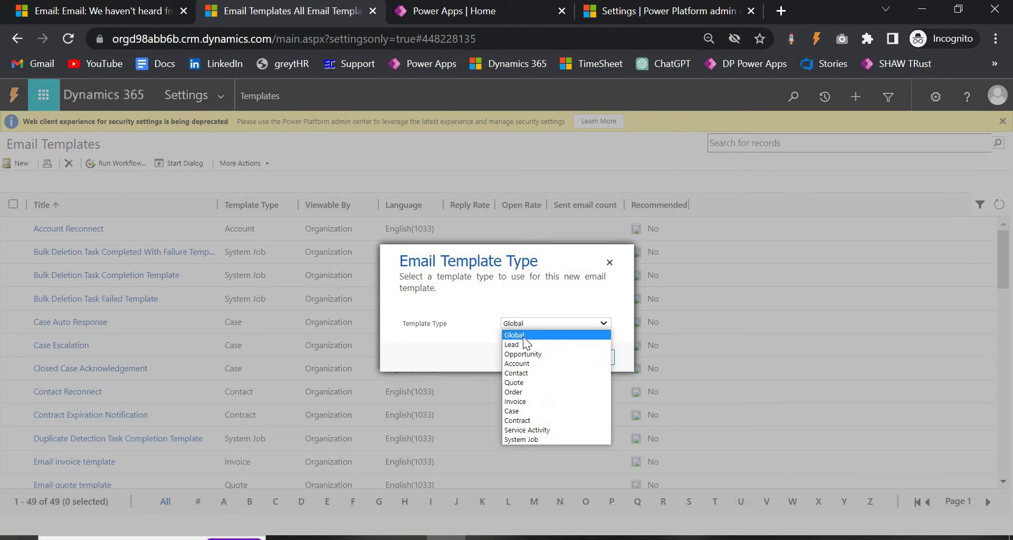
left_click(522, 364)
left_click(542, 360)
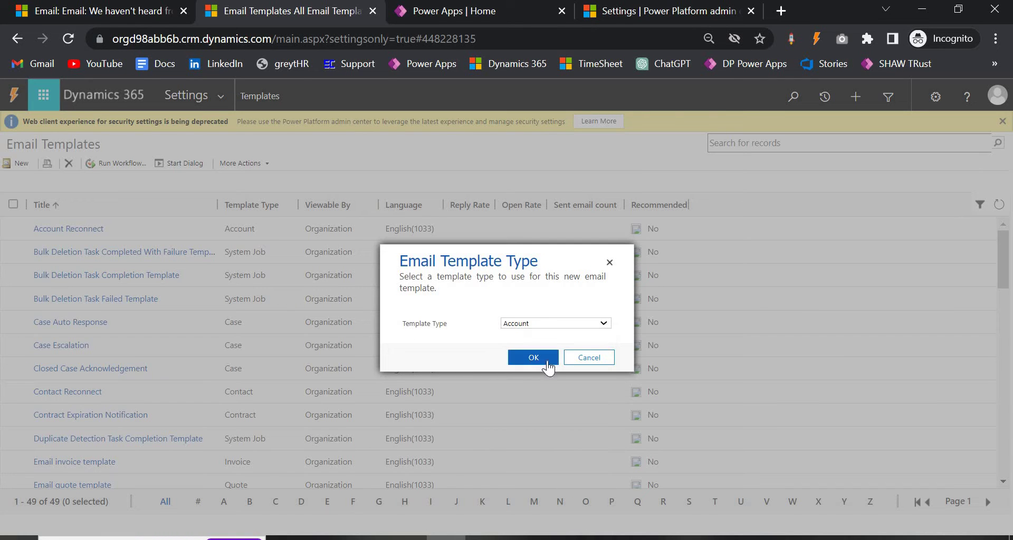
left_click(533, 358)
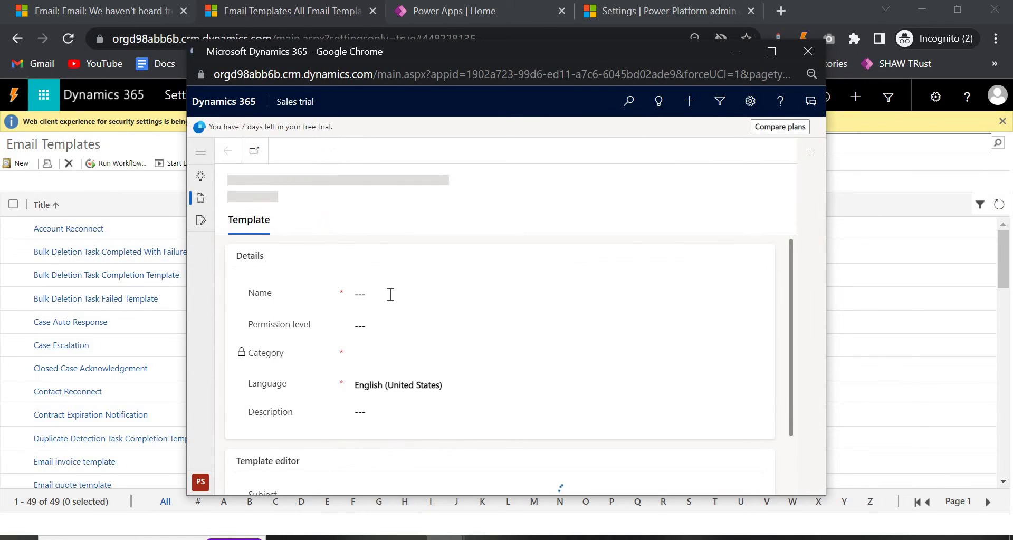
- Sign in to continue, name the template "Dynamix Account" and set its permission level to Organization
left_click(390, 294)
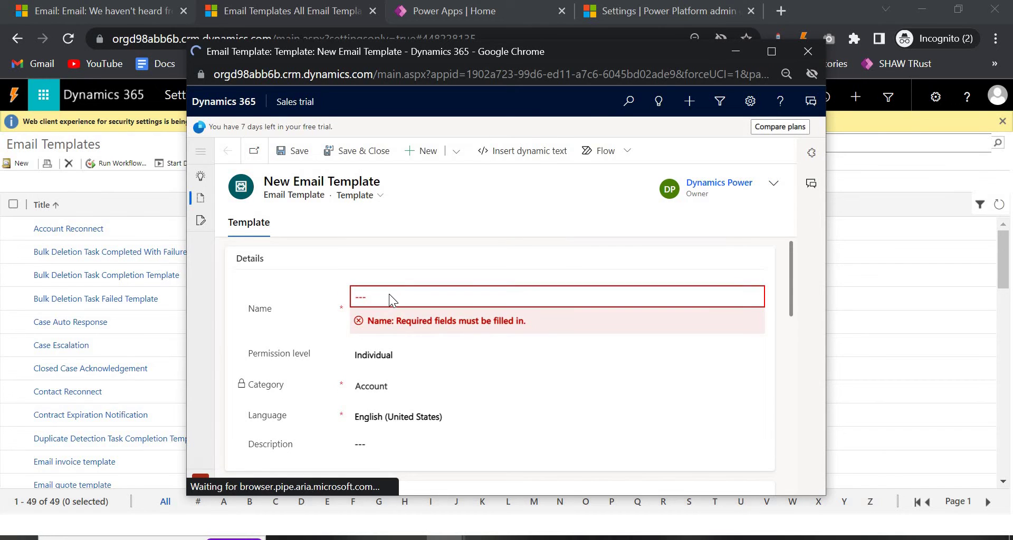
left_click(391, 295)
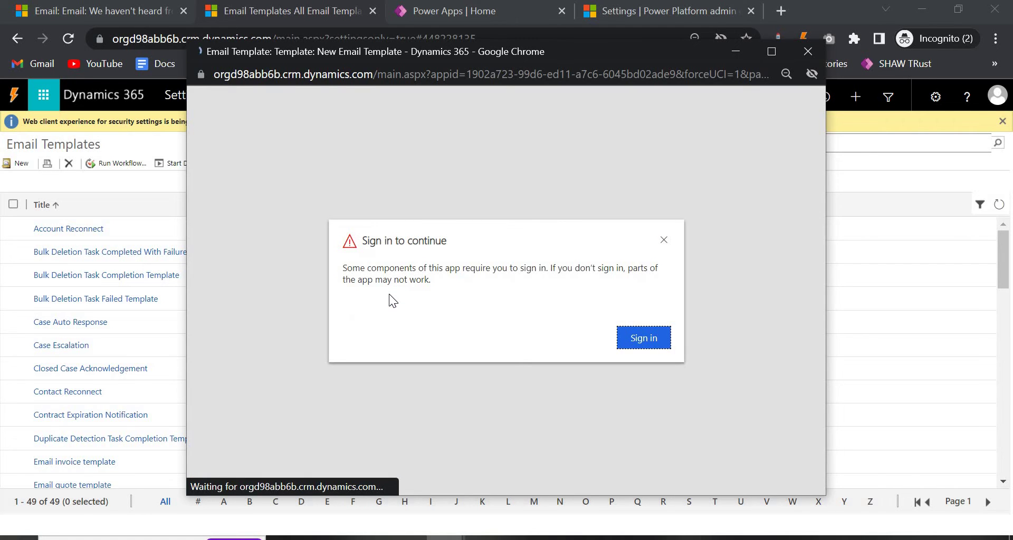
key("Return")
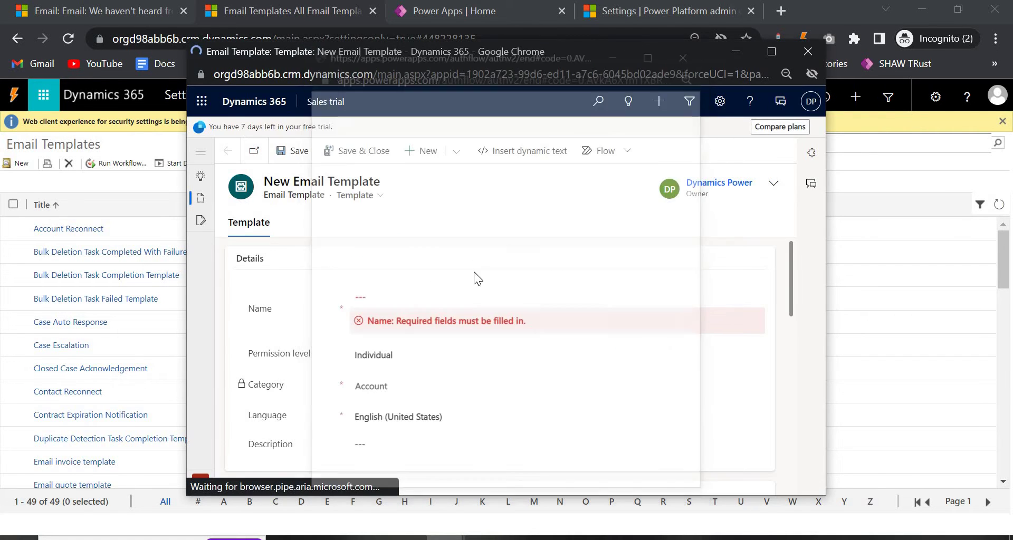
left_click(373, 296)
type("Dynamix Account")
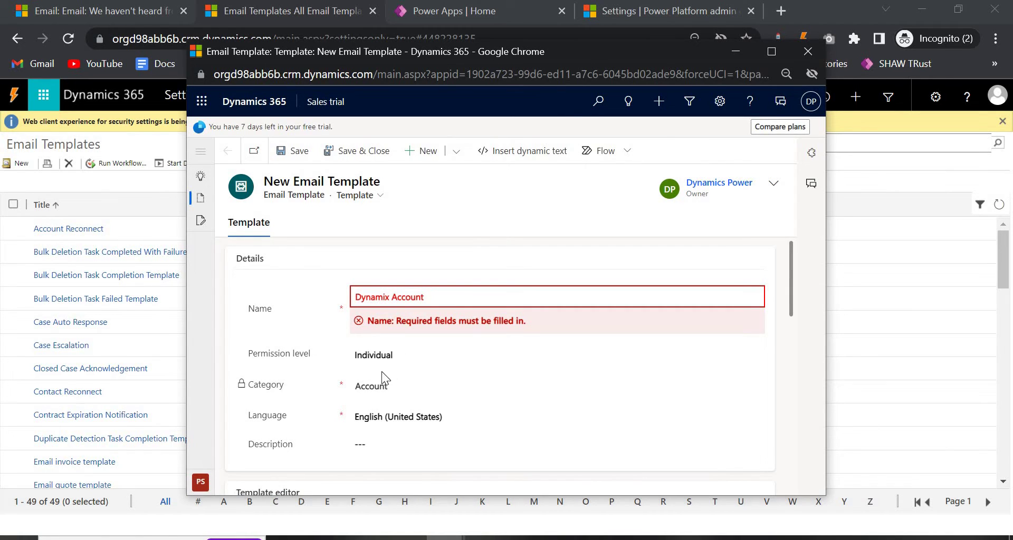
left_click(393, 354)
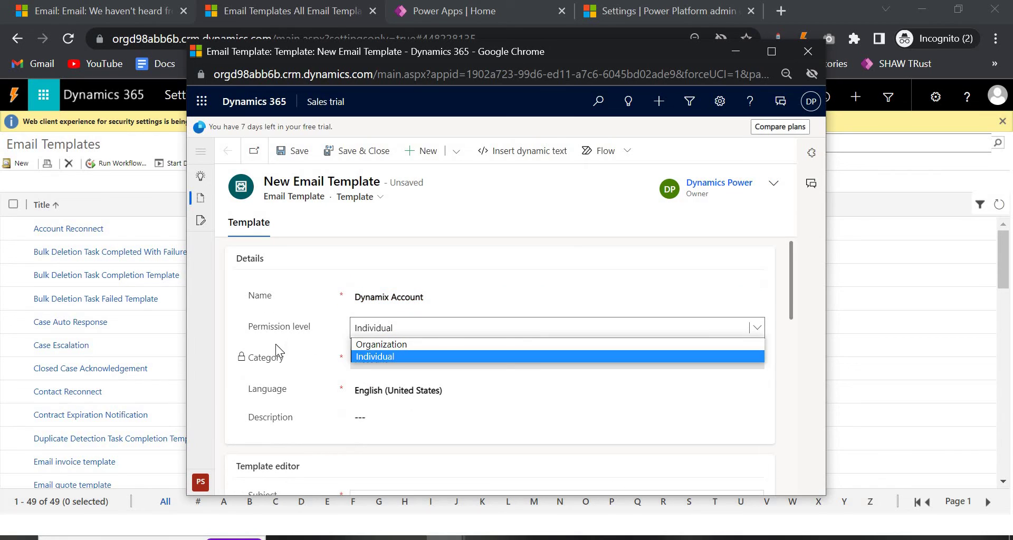
left_click(389, 347)
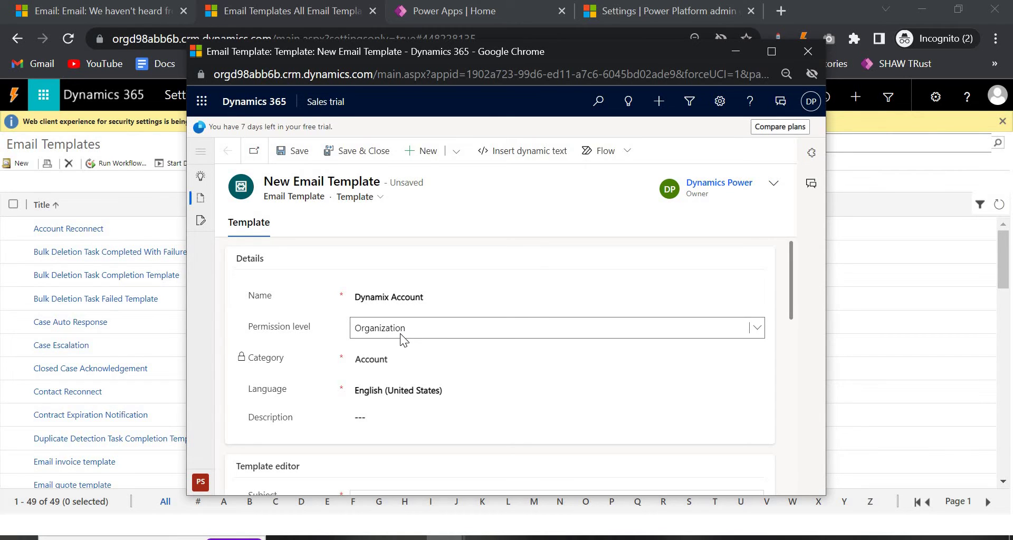
- Enter "Dynamix Acoount template" as the template's subject
scroll(408, 338, "down", 3)
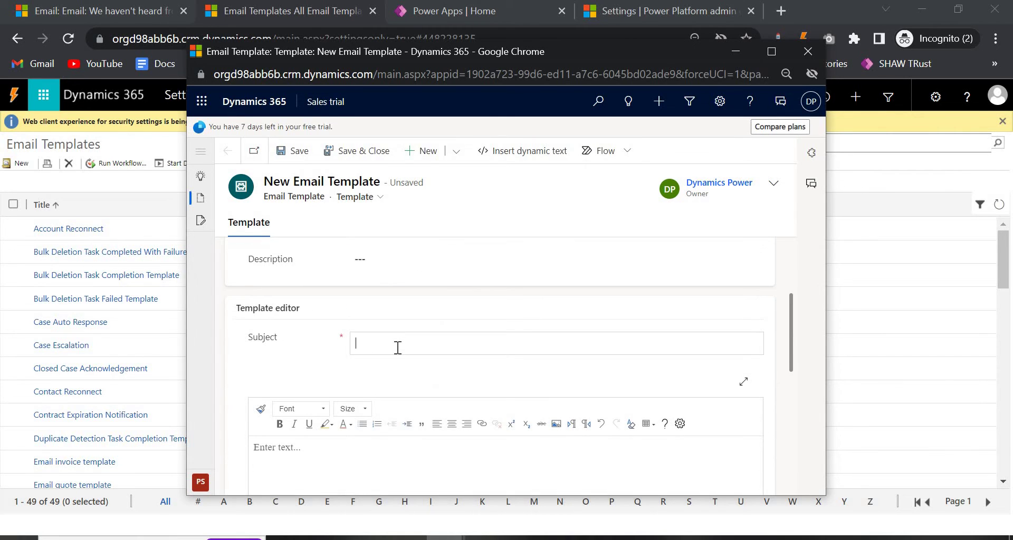
left_click(398, 347)
type("Dyna")
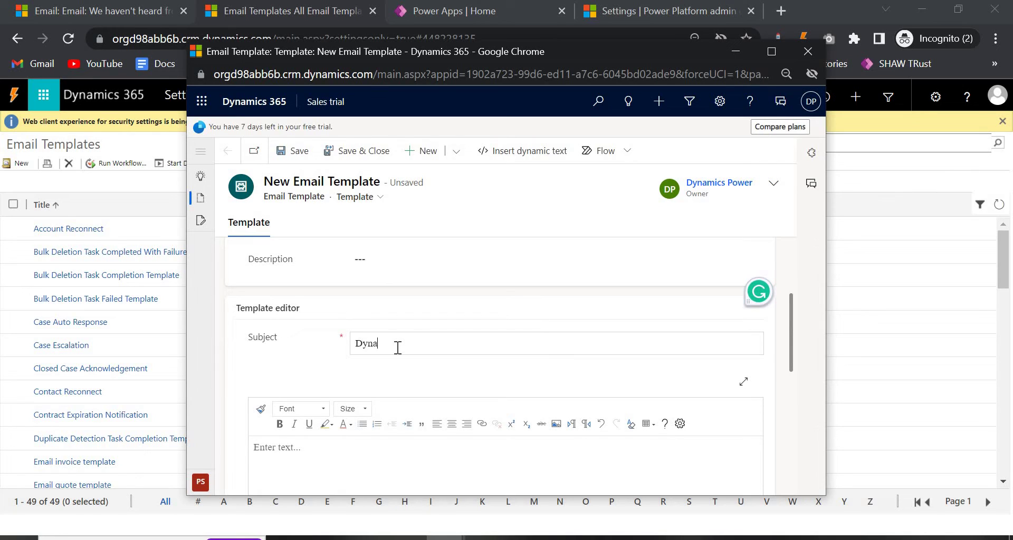
type("mix Acoount te")
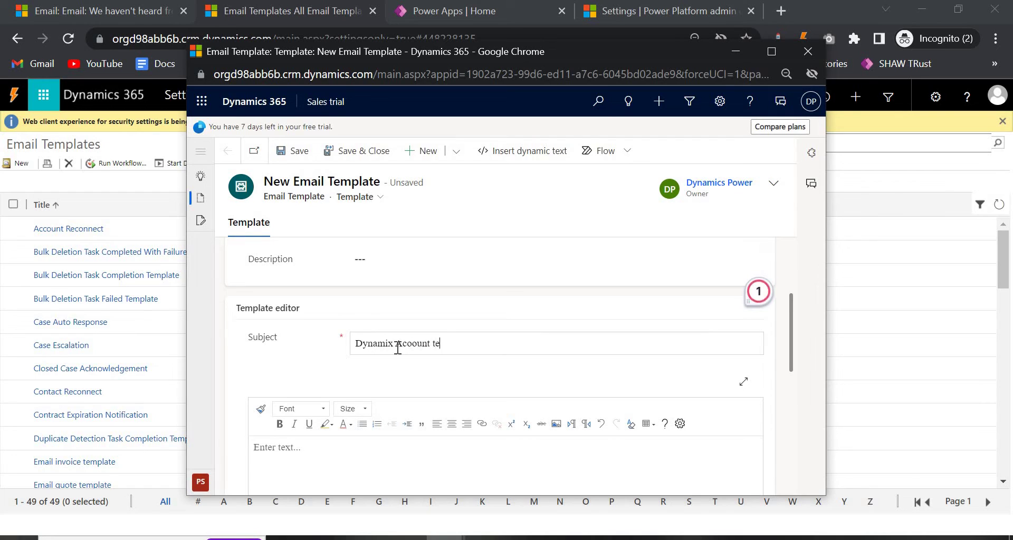
type("mplate")
- Start inserting dynamic text from the Account record into the subject line
scroll(364, 311, "down", 3)
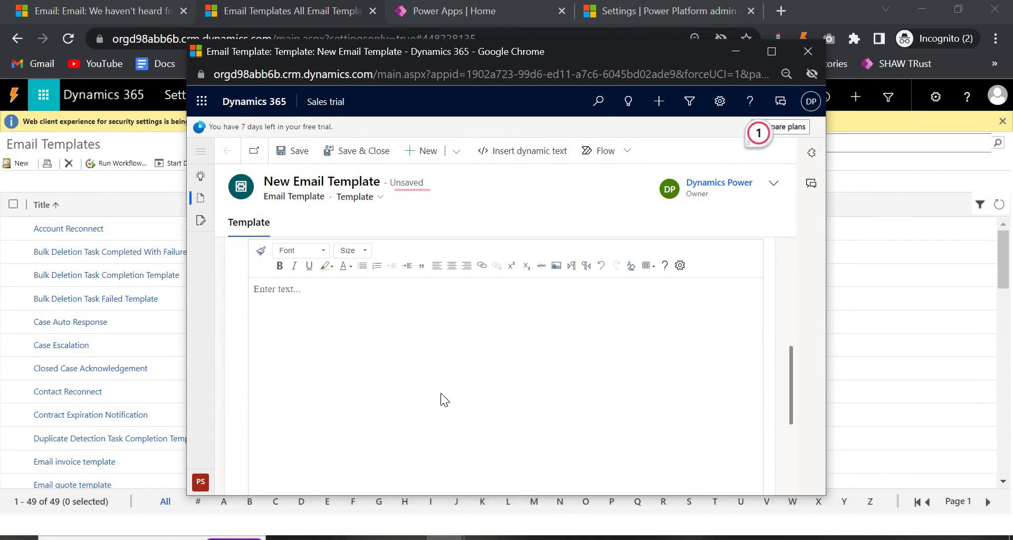
scroll(495, 430, "up", 5)
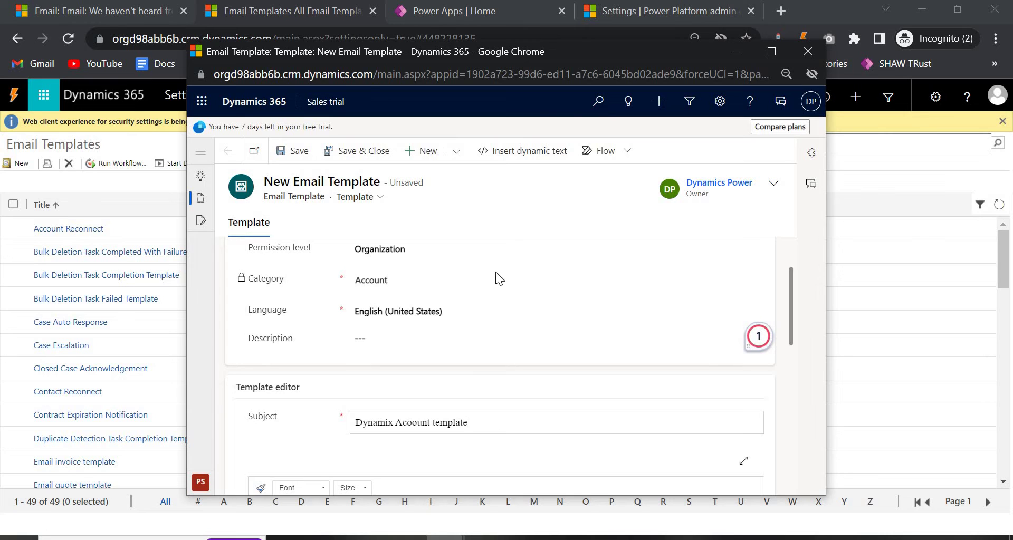
left_click(511, 158)
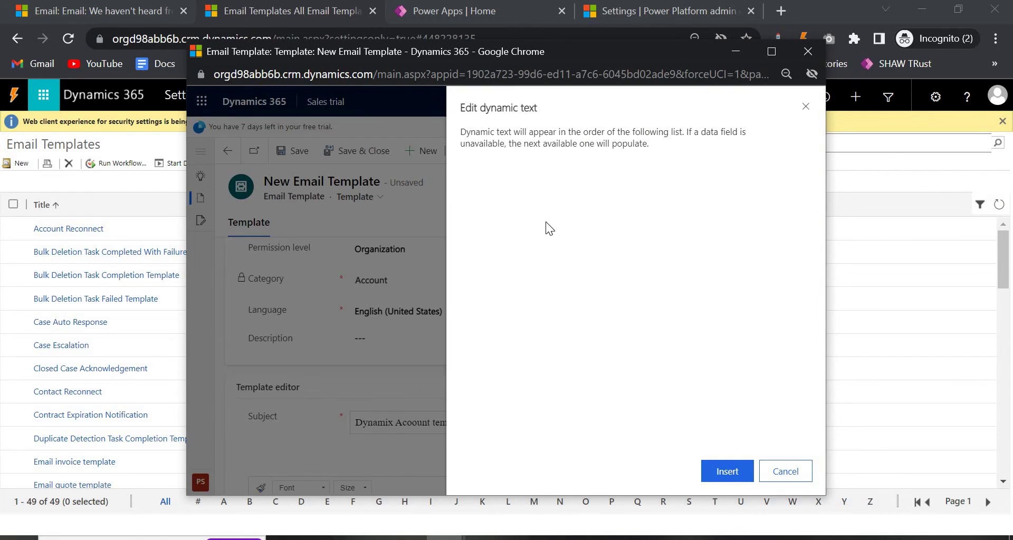
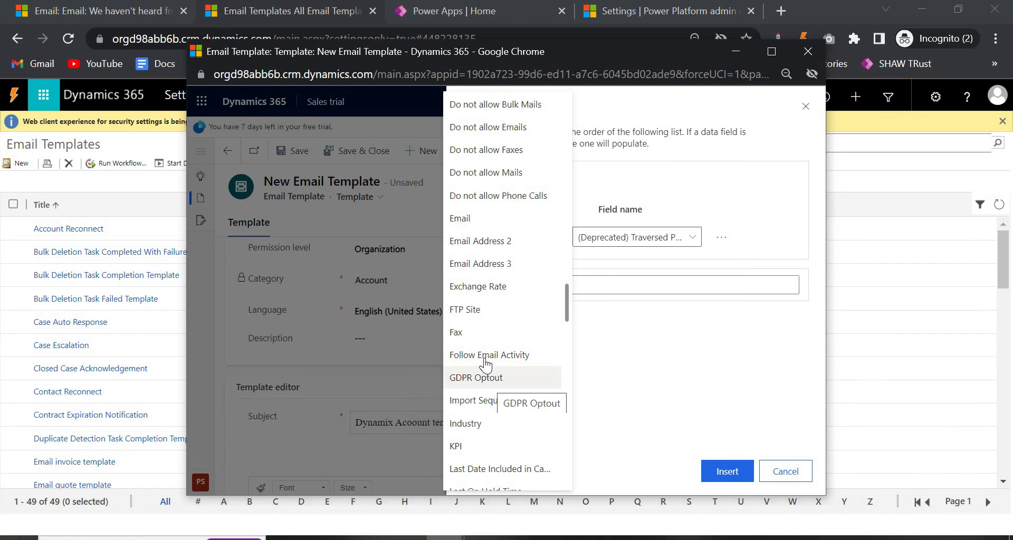
- Examine the field names available for the Account record type in the dynamic text settings
scroll(485, 403, "up", 3)
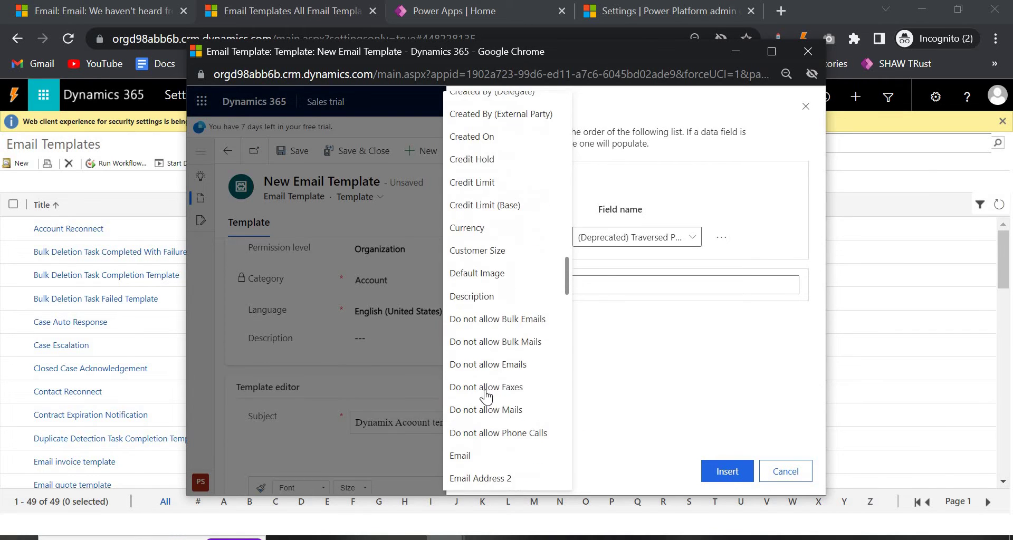
scroll(496, 216, "up", 8)
scroll(506, 227, "up", 7)
scroll(493, 260, "down", 20)
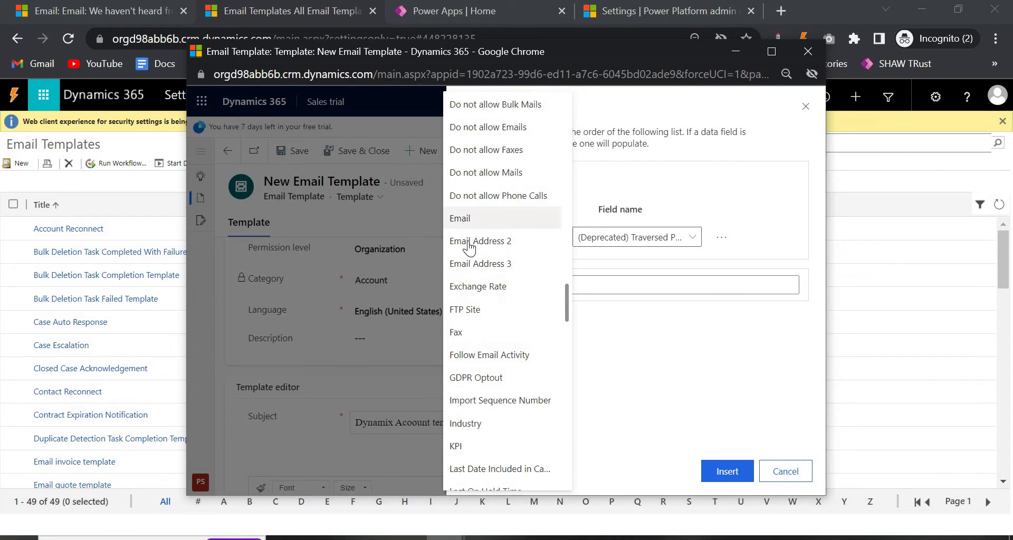
scroll(471, 259, "up", 6)
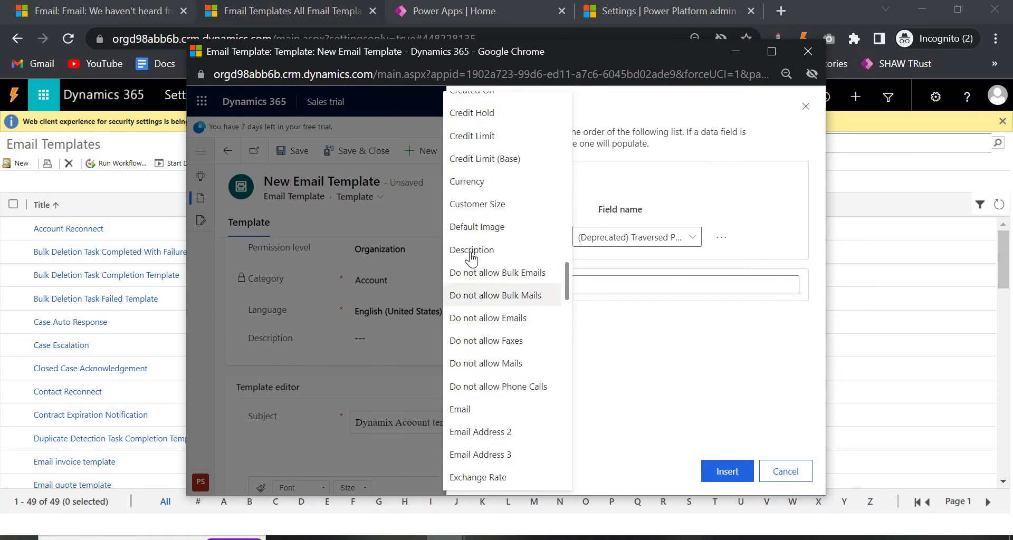
scroll(471, 261, "up", 3)
scroll(479, 271, "down", 15)
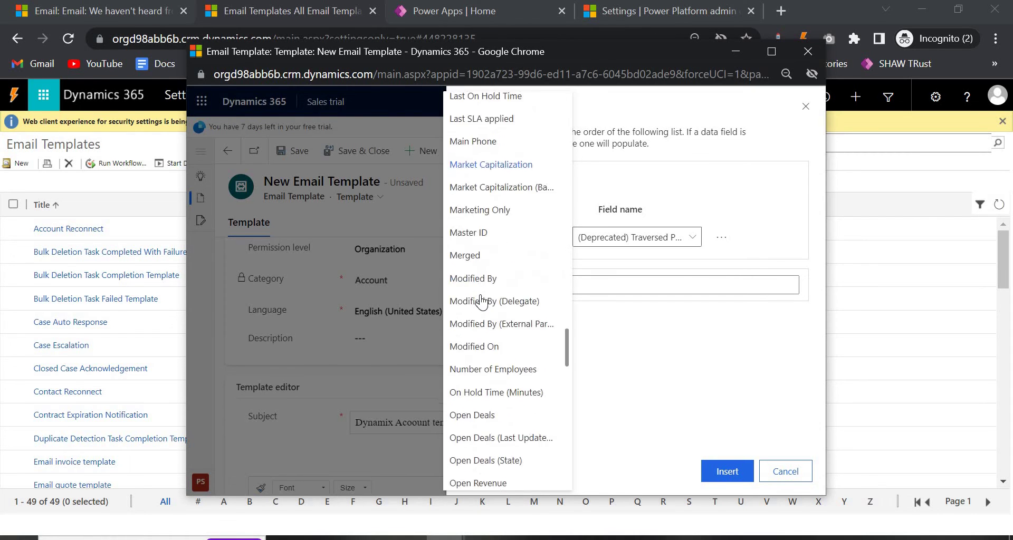
scroll(484, 374, "down", 6)
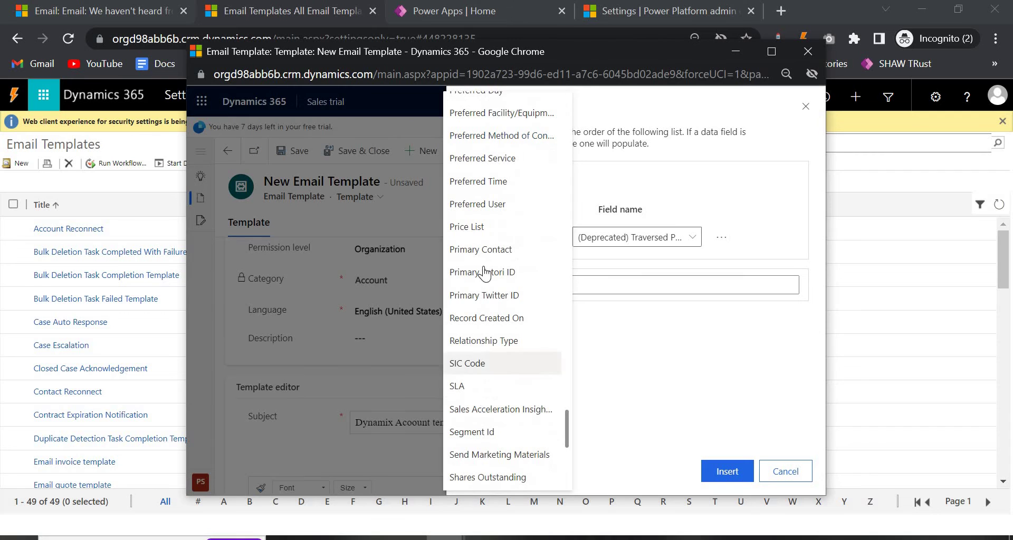
scroll(485, 272, "up", 3)
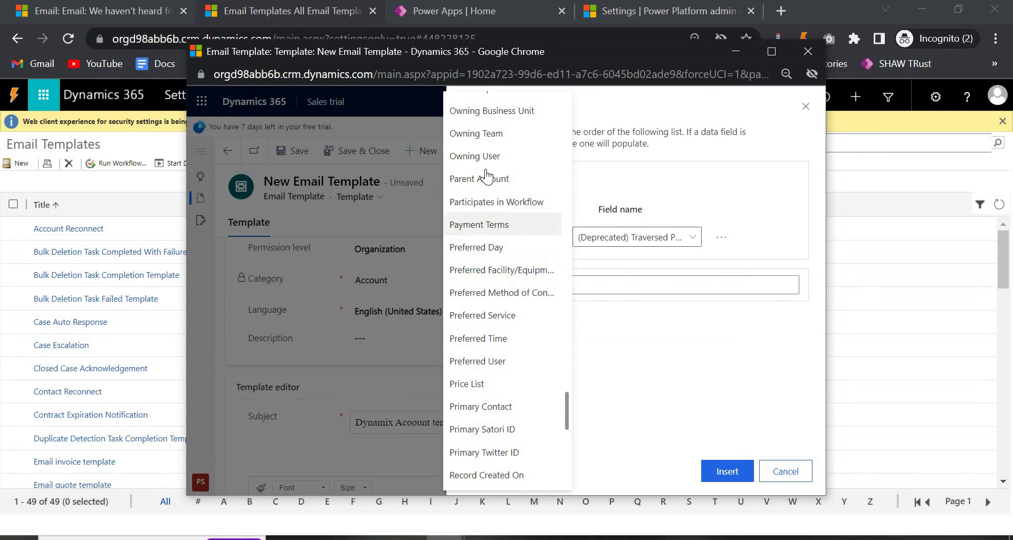
scroll(489, 189, "up", 2)
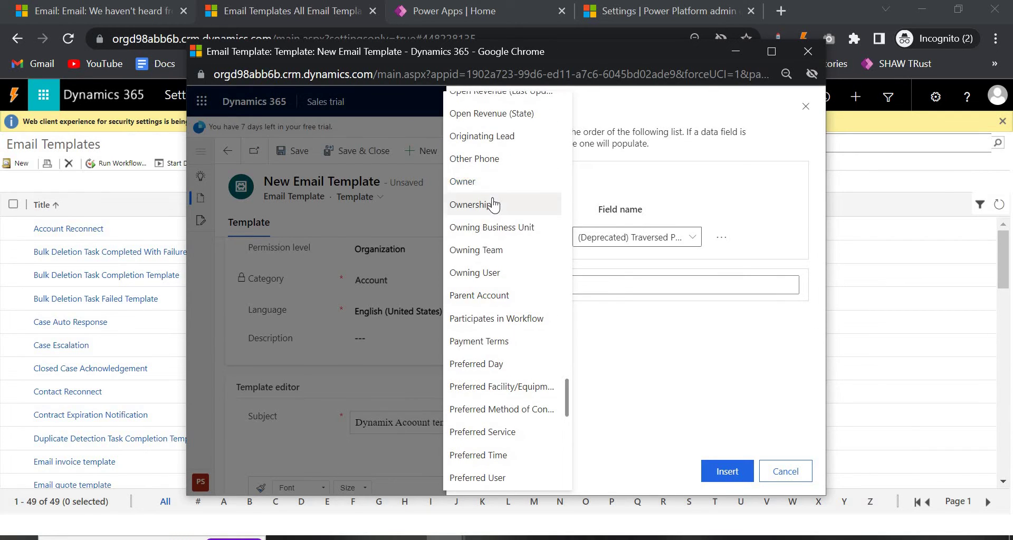
scroll(493, 204, "up", 10)
scroll(490, 206, "down", 3)
scroll(482, 416, "up", 20)
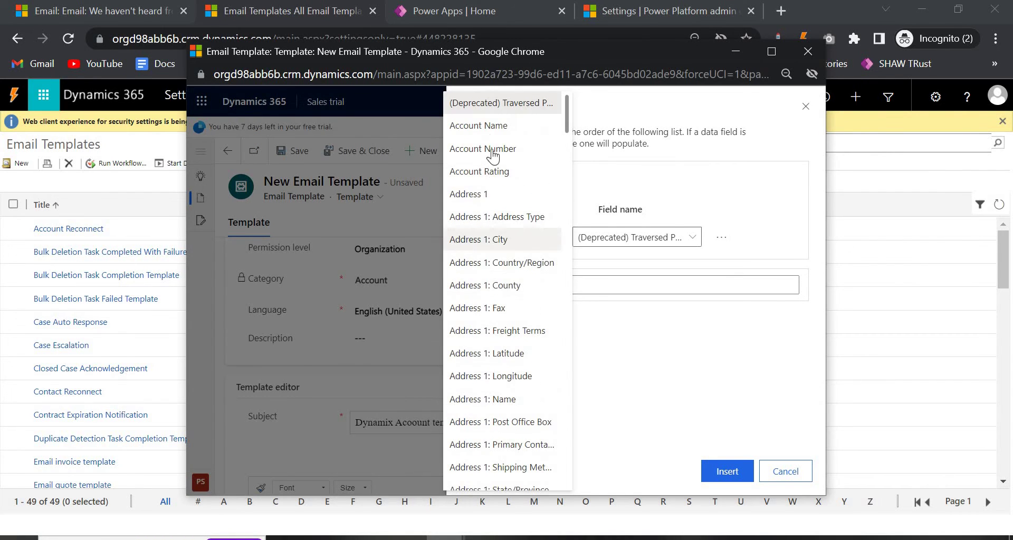
- Insert the Account Name field as dynamic text at the end of the subject, preceded by a hyphen
left_click(481, 126)
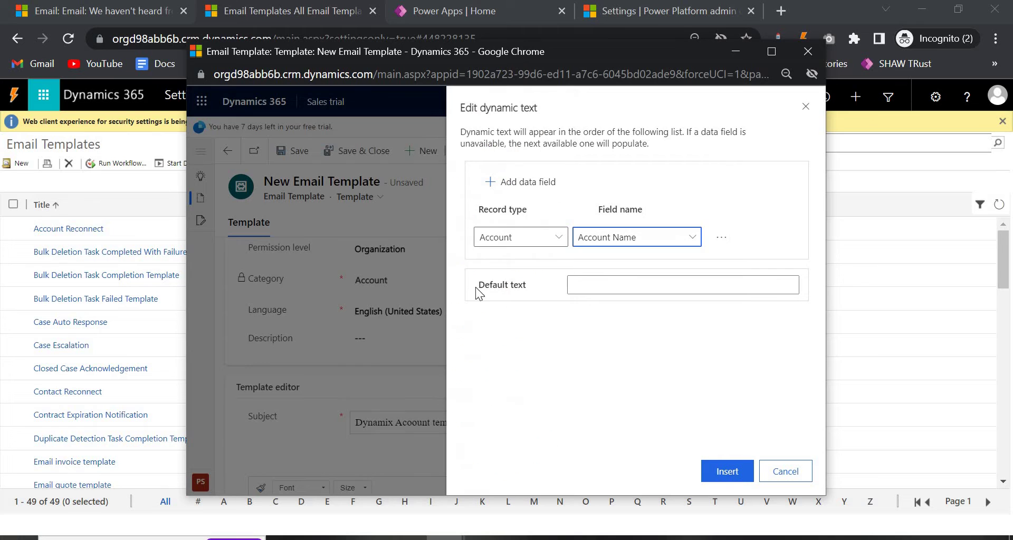
left_click(725, 472)
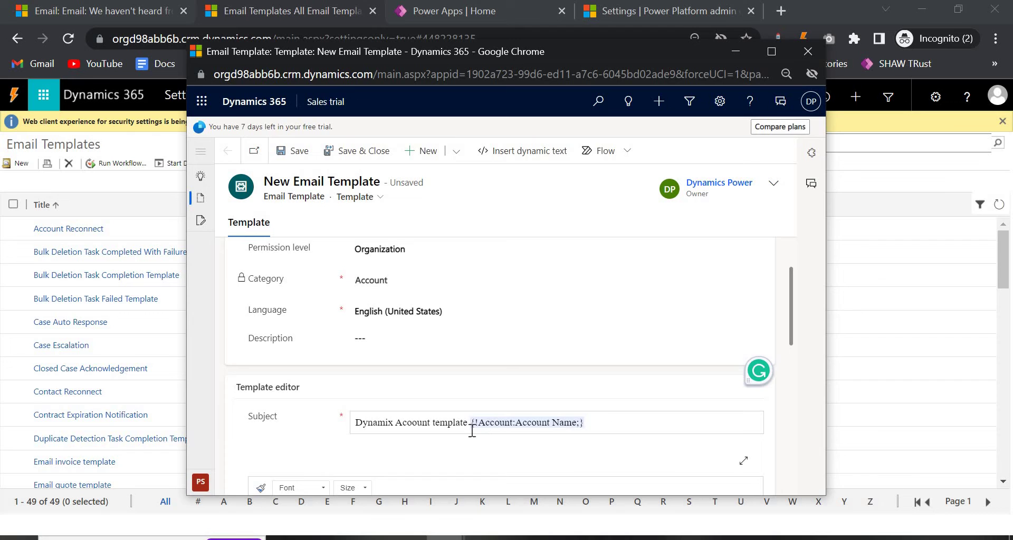
type("-")
- Begin the template body with "Hello" followed by the Account record's Account Name field as dynamic text
scroll(570, 372, "down", 3)
left_click(327, 380)
type("Hello")
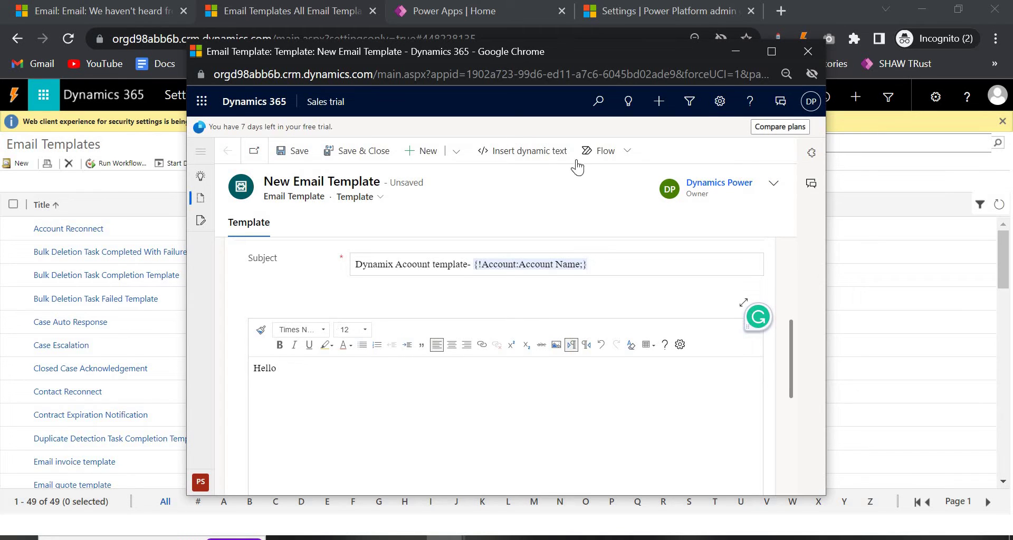
left_click(531, 152)
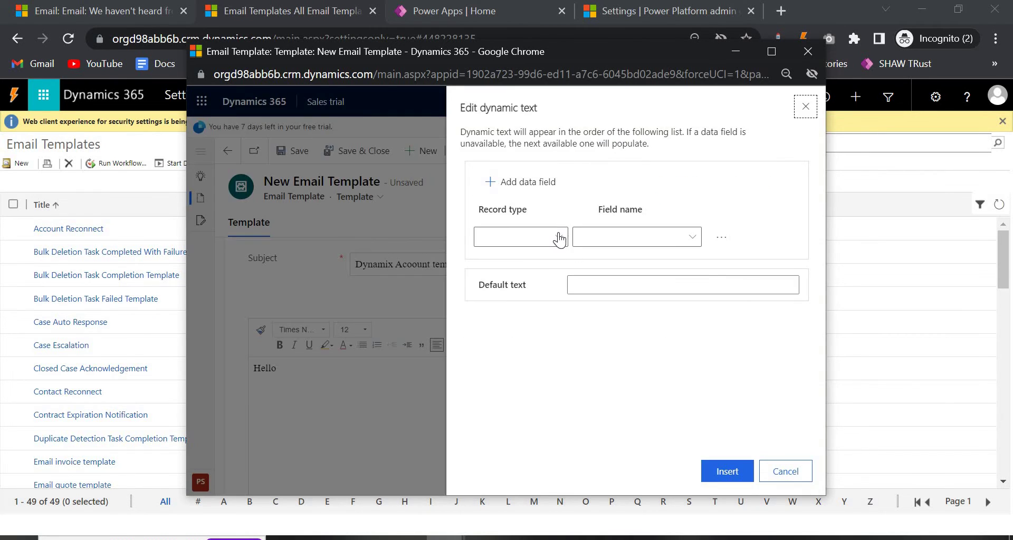
left_click(521, 237)
left_click(492, 308)
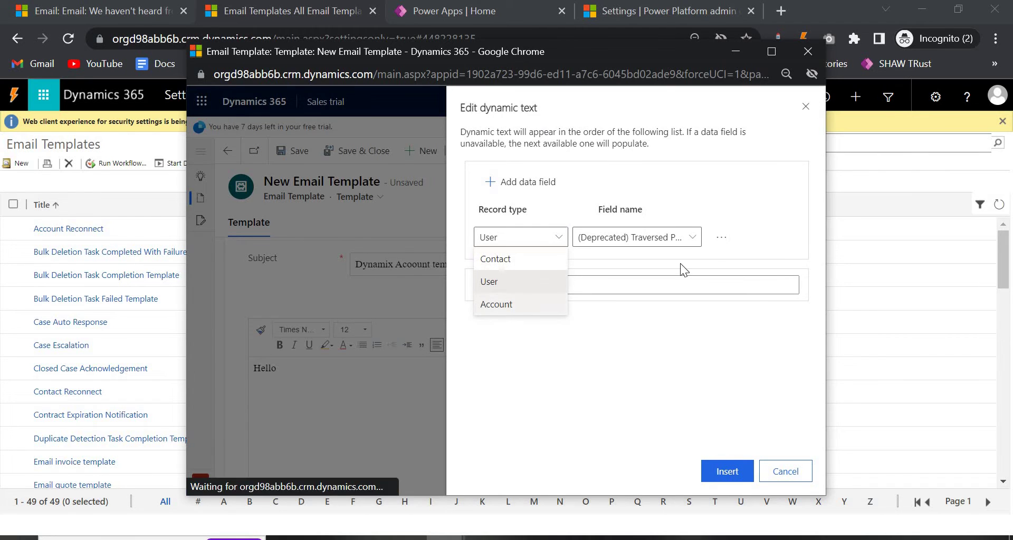
left_click(686, 237)
left_click(478, 128)
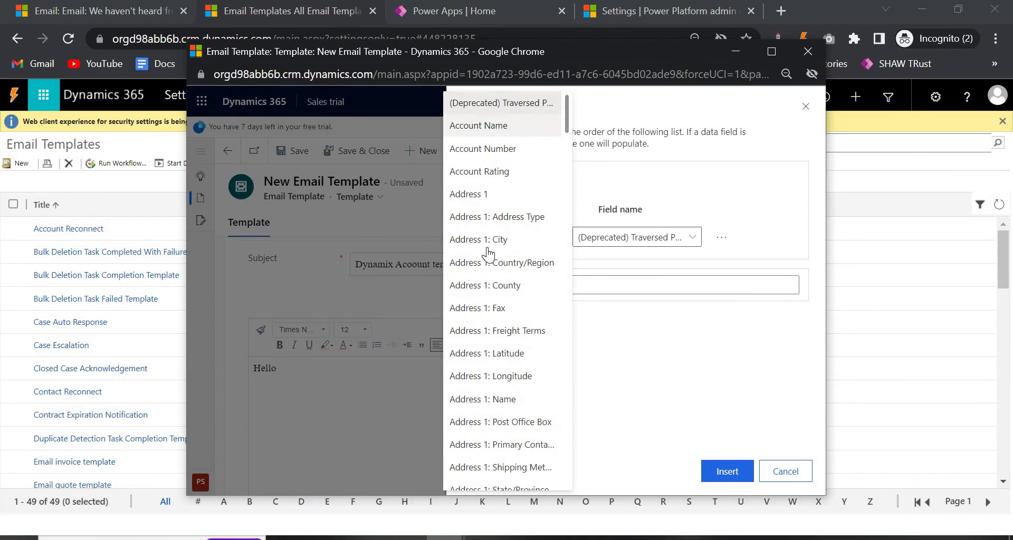
left_click(727, 471)
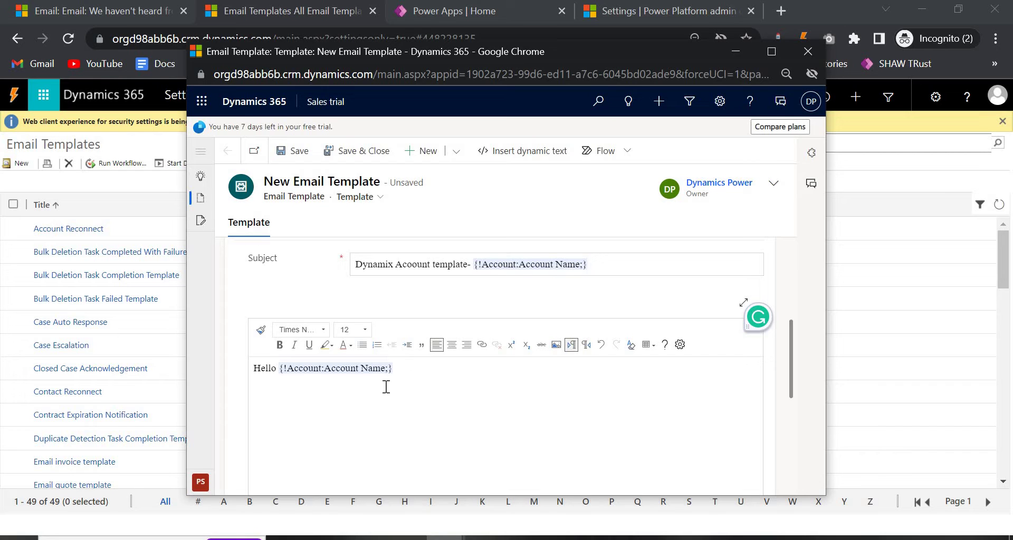
- Add an "Email-" line below the greeting in the template body and bring up the record type choices for dynamic text
key("BackSpace")
key("BackSpace")
type("Email-")
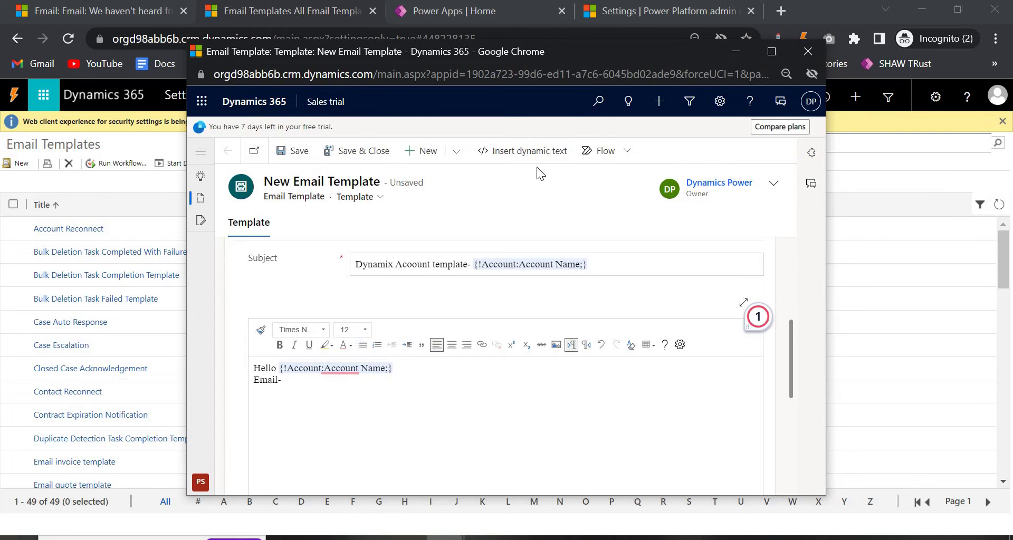
left_click(528, 151)
left_click(551, 236)
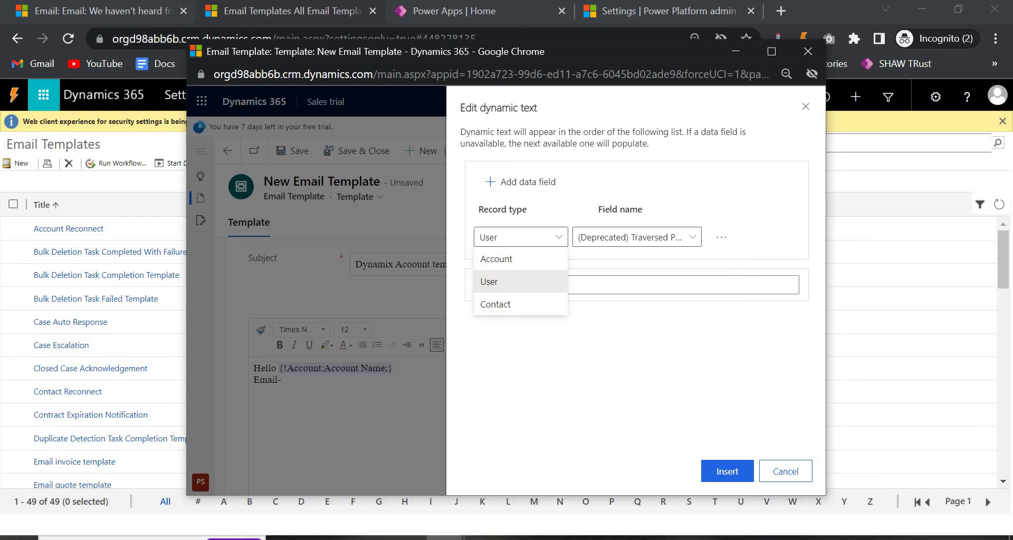
- View the primary contact record of the A. Datum Corporation account to check its available contact details
left_click(71, 11)
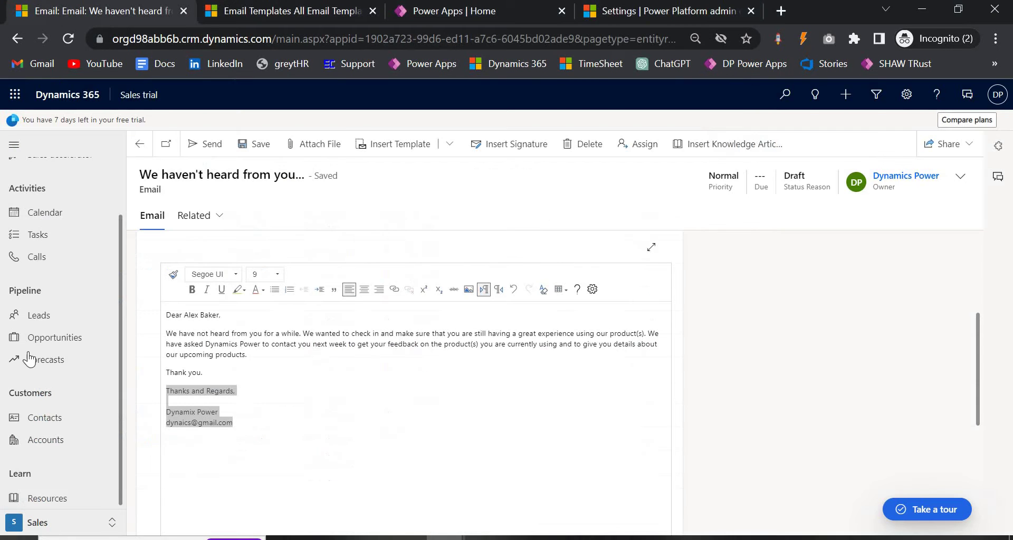
left_click(60, 440)
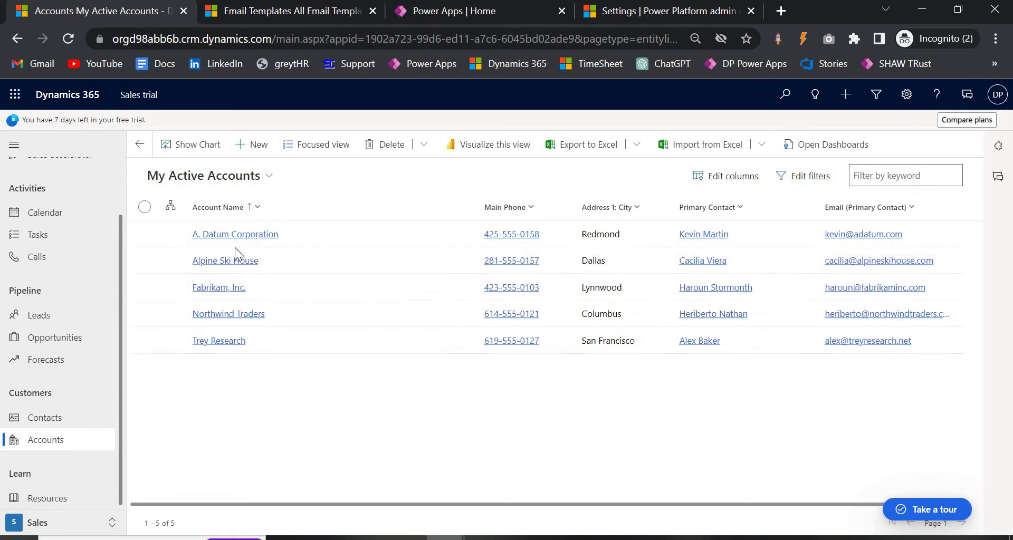
left_click(233, 236)
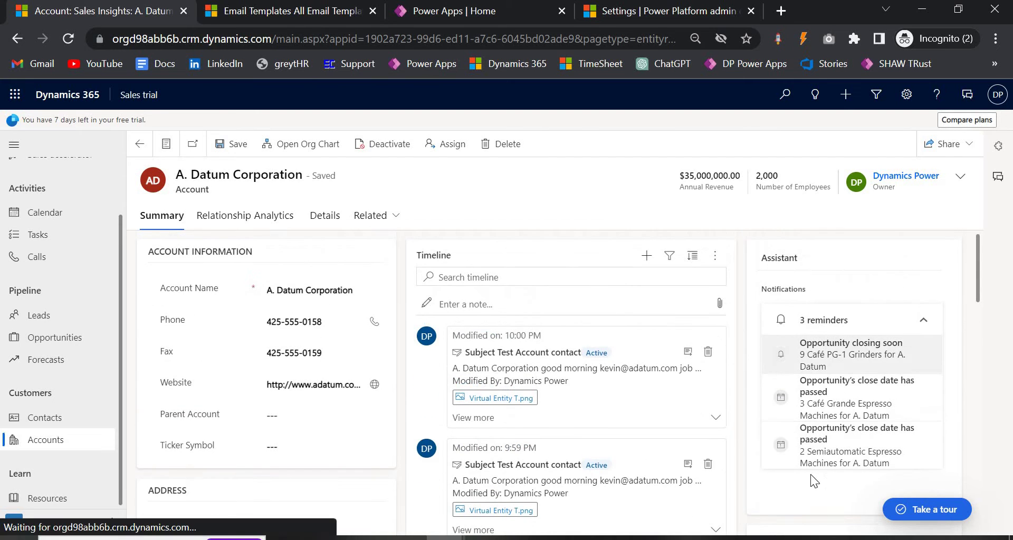
scroll(786, 426, "down", 1)
mouse_move(805, 485)
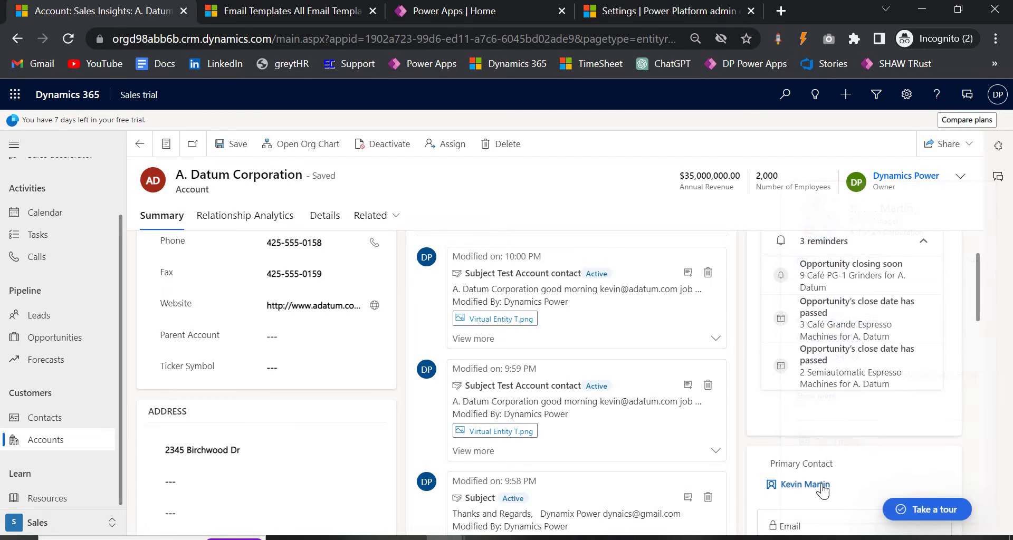
left_click(823, 477)
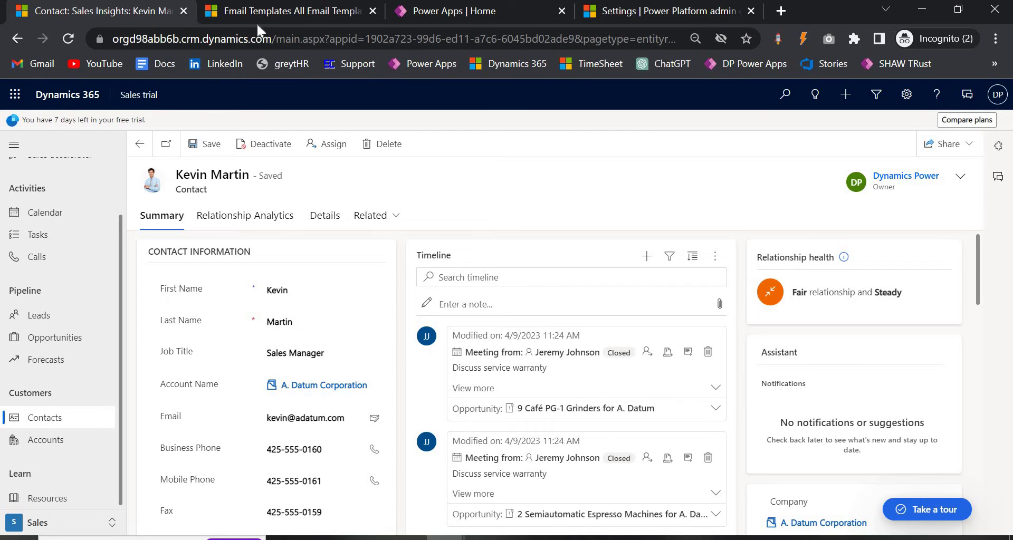
- Back in the email template, insert the Contact record's Email field as dynamic text after "Email-"
left_click(249, 11)
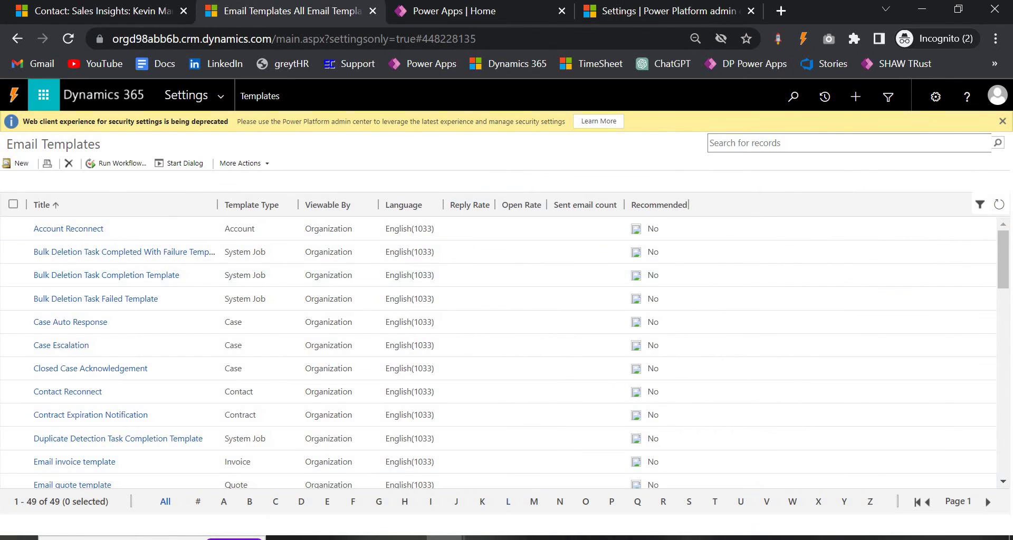
mouse_move(445, 537)
left_click(525, 478)
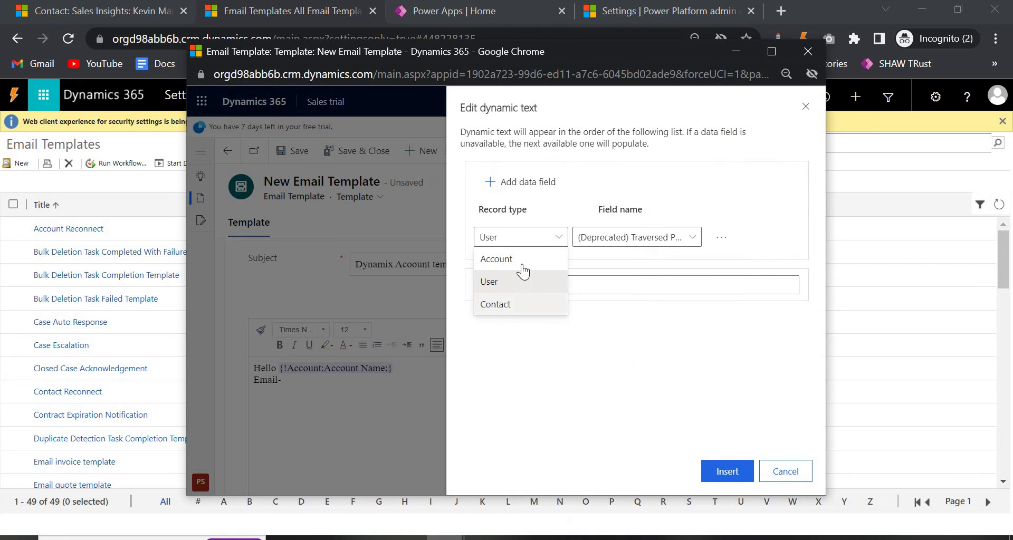
left_click(509, 306)
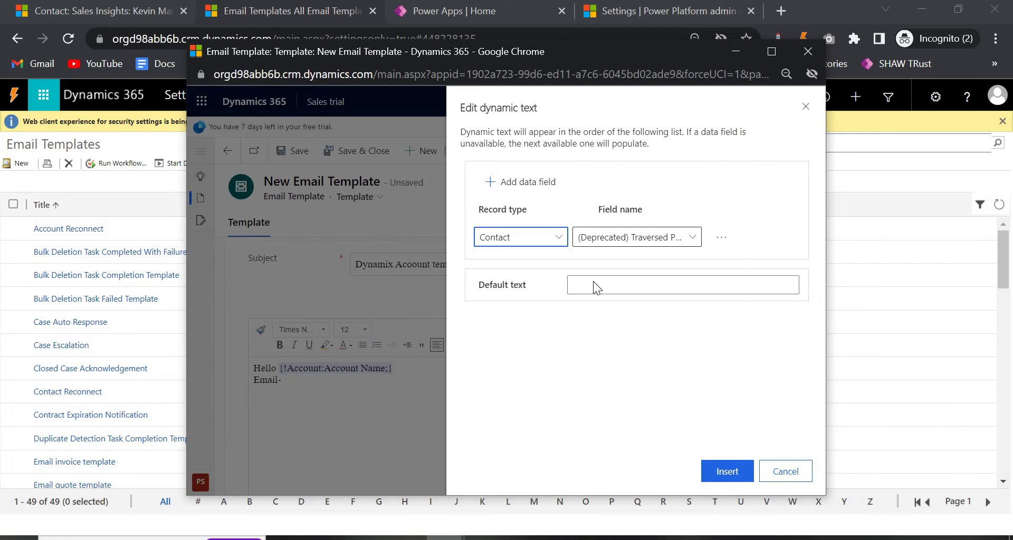
left_click(638, 237)
scroll(515, 355, "down", 20)
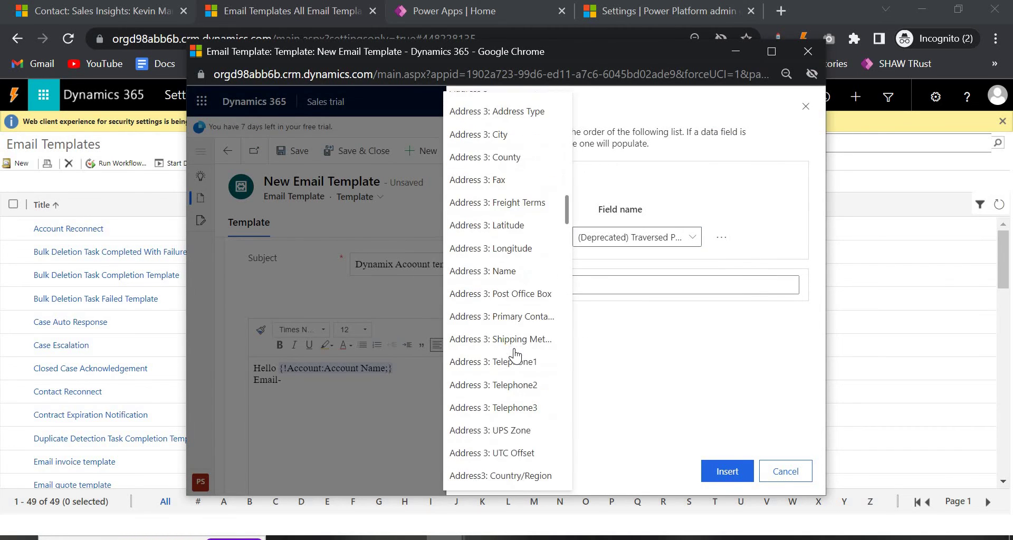
scroll(514, 355, "down", 5)
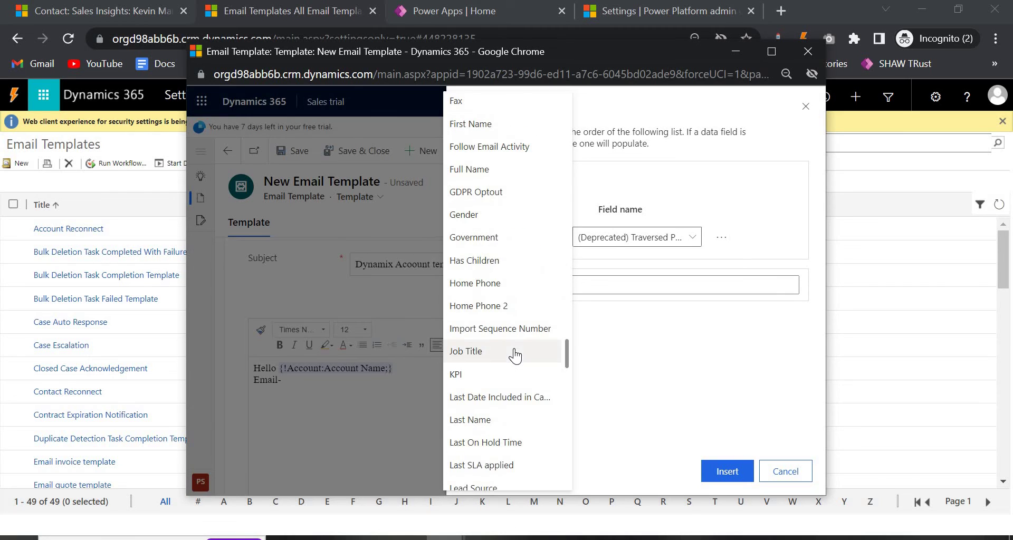
scroll(483, 185, "up", 5)
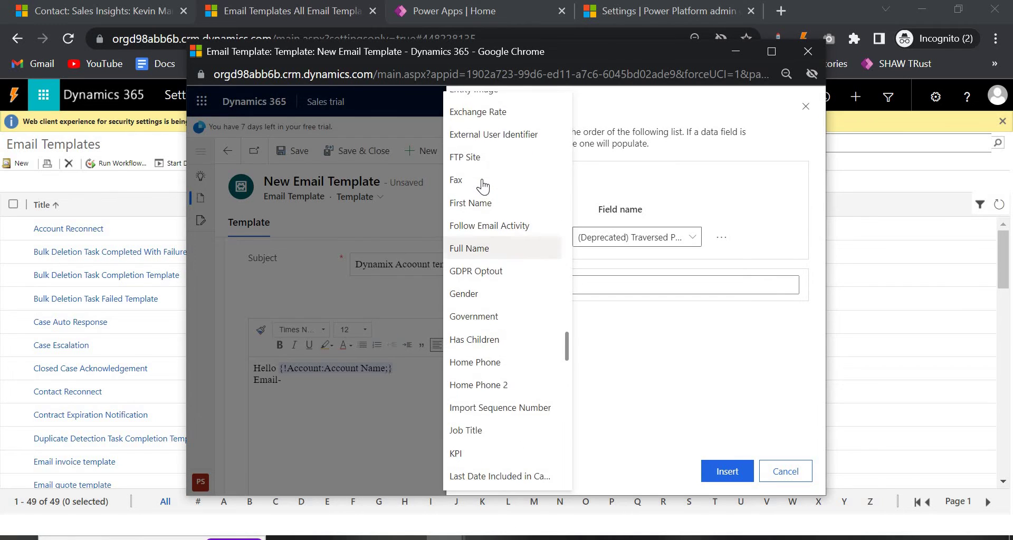
left_click(484, 158)
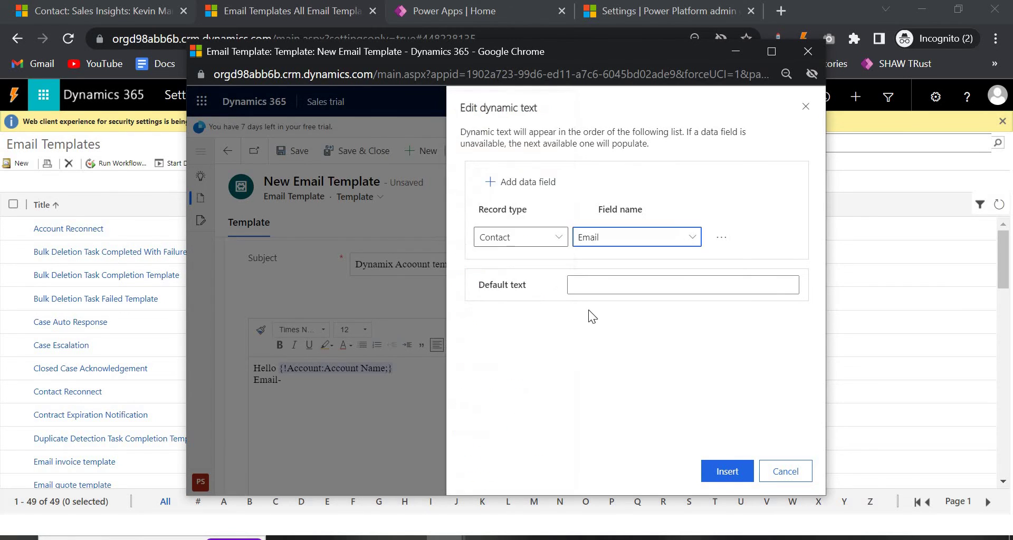
left_click(723, 476)
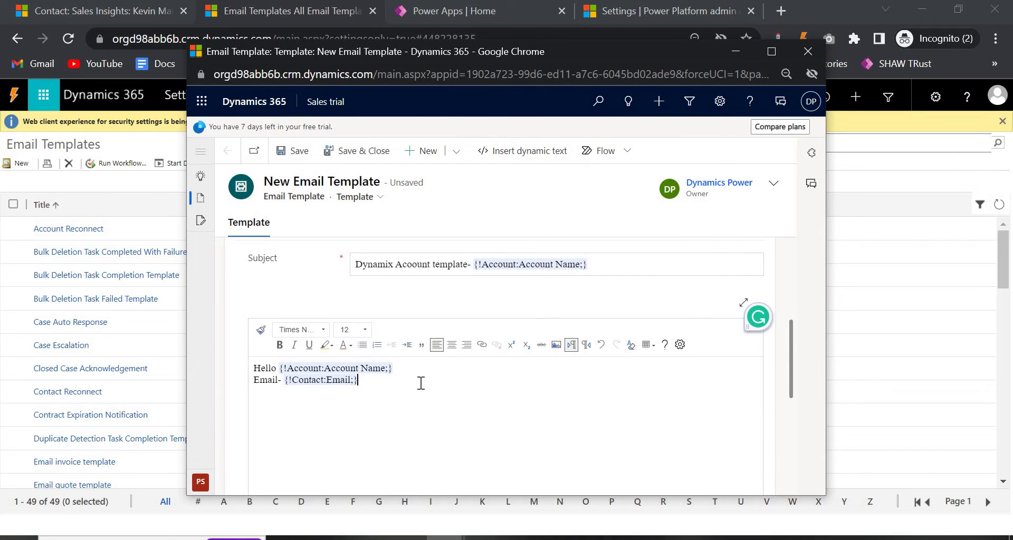
- Add a "Job title" line followed by the Contact record's Job Title field as dynamic text, and save the template
type("Job title")
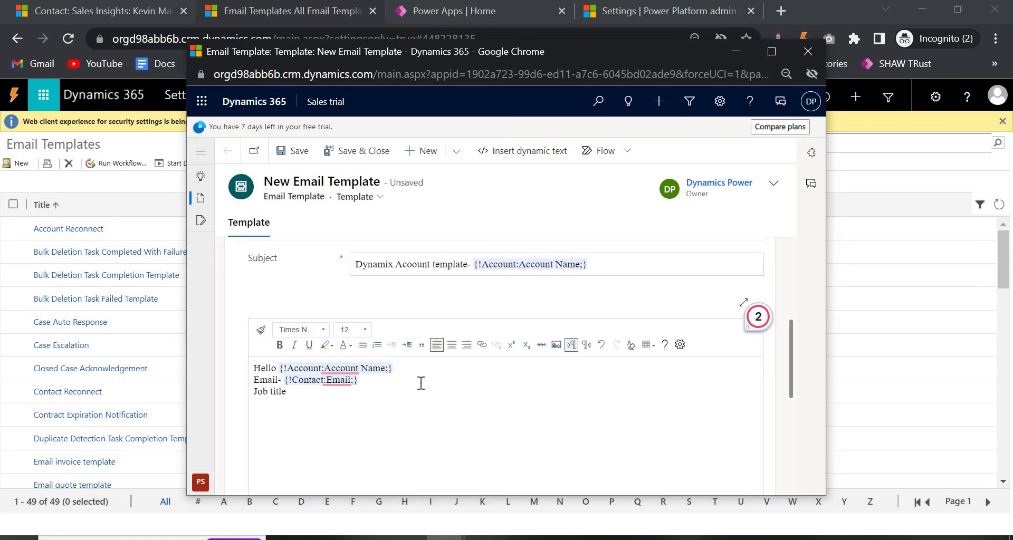
left_click(521, 152)
left_click(538, 239)
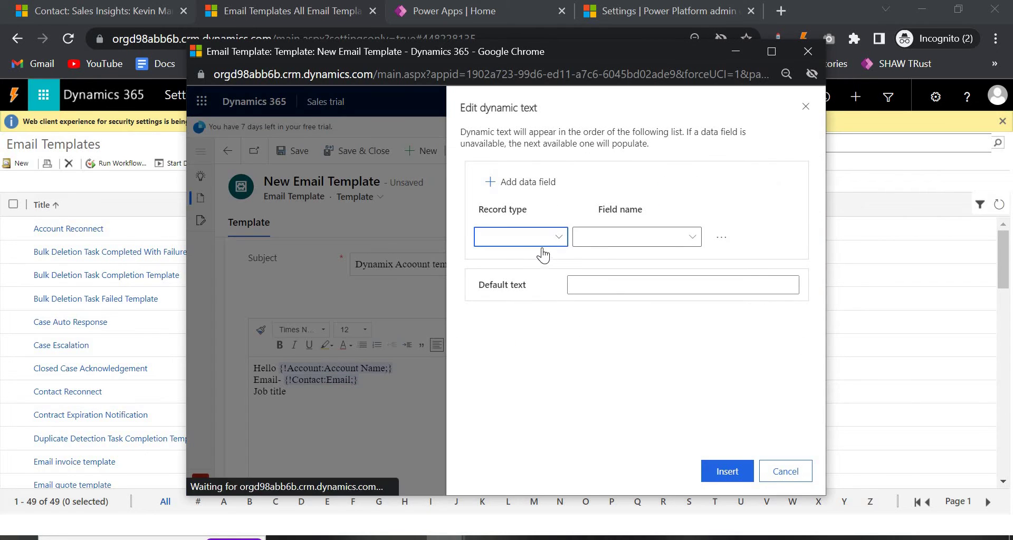
left_click(525, 283)
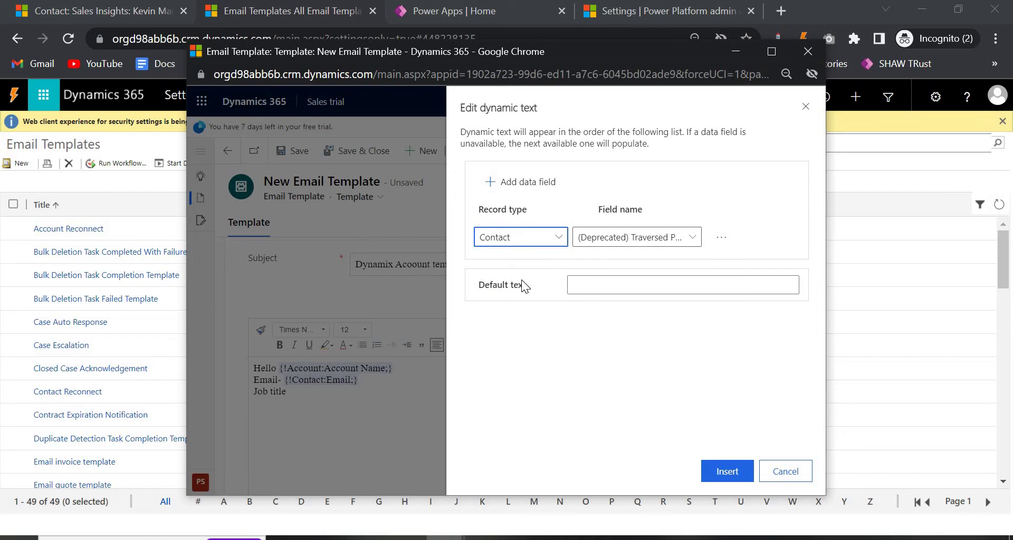
left_click(551, 239)
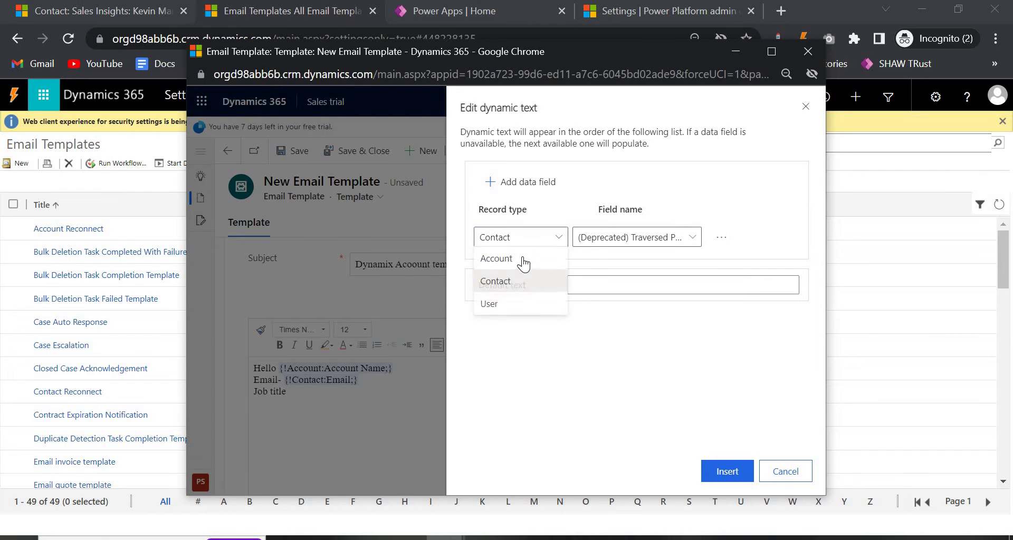
left_click(626, 237)
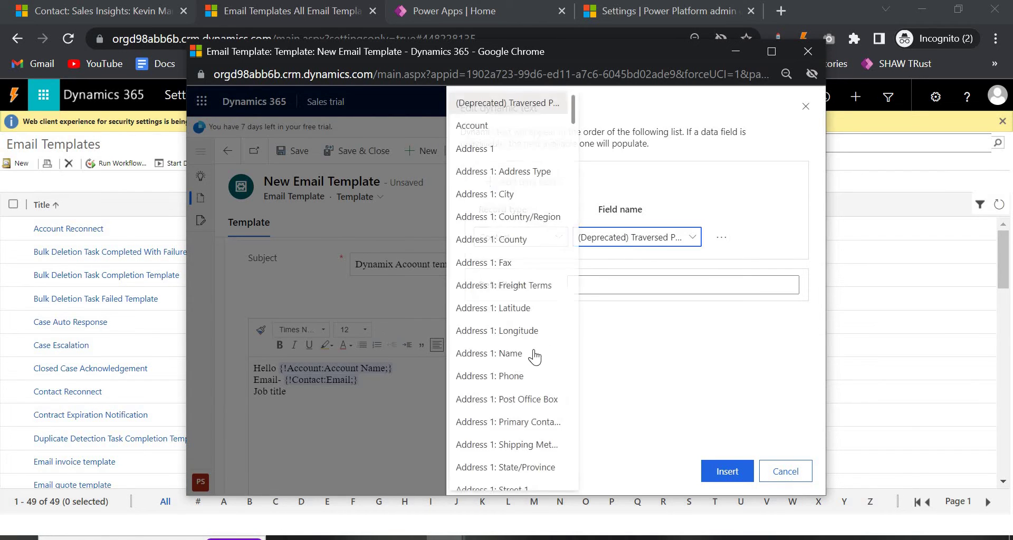
scroll(509, 372, "down", 20)
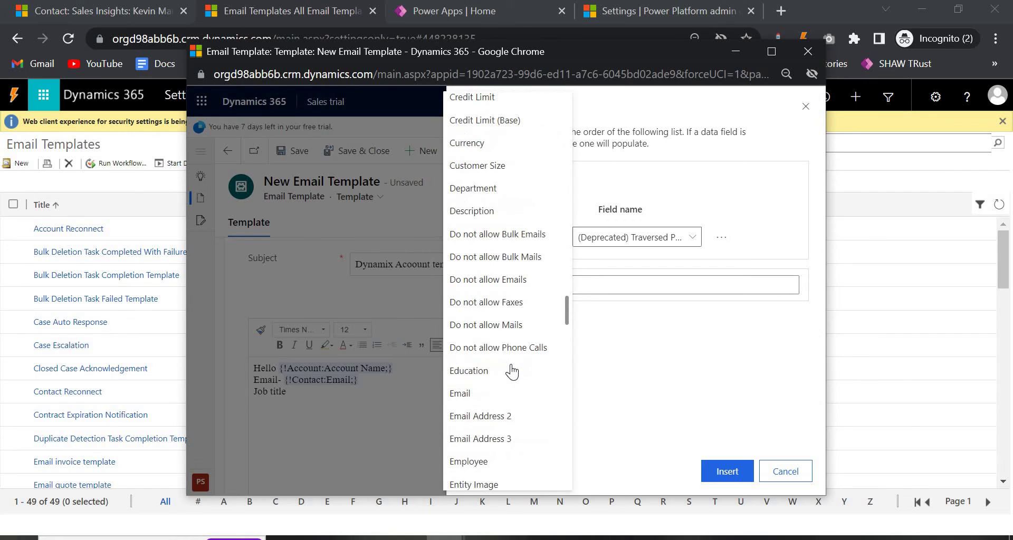
scroll(510, 371, "down", 10)
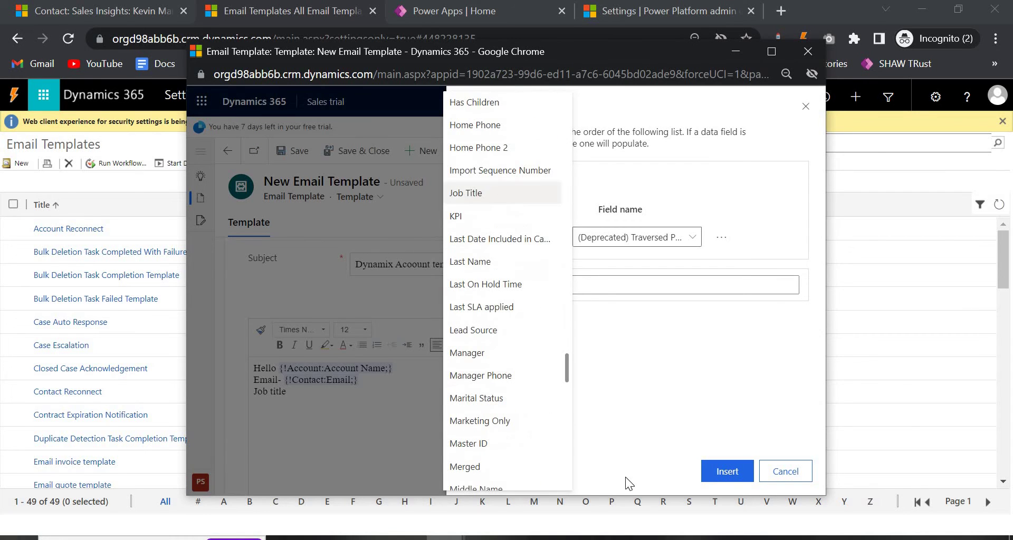
left_click(485, 201)
left_click(726, 471)
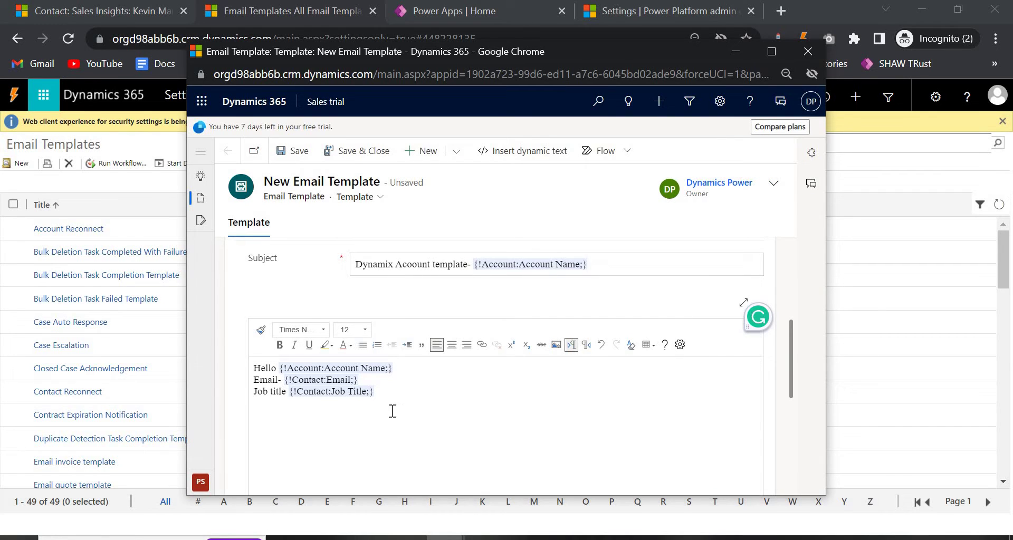
left_click(297, 153)
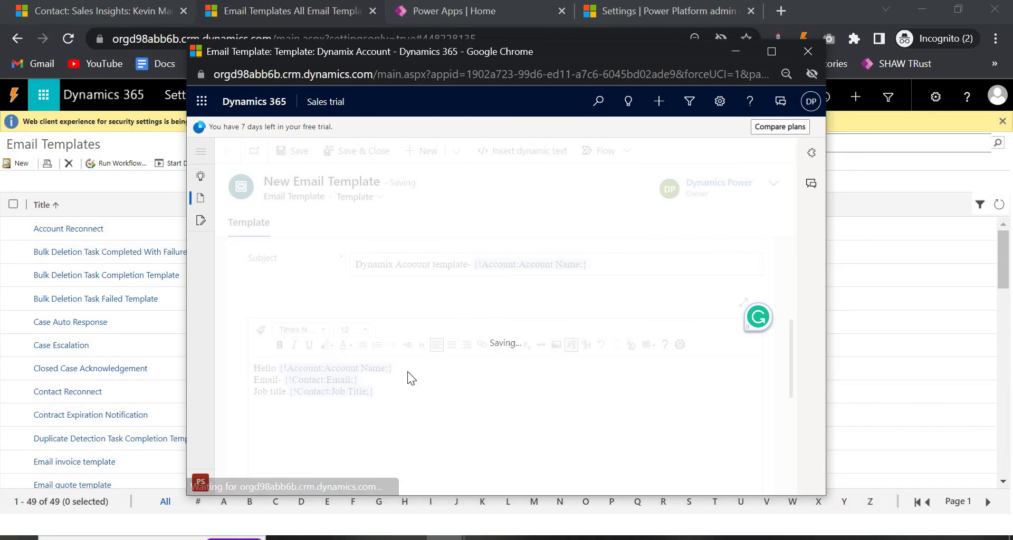
- Create a new email activity from the related activities of the A. Datum Corporation account
left_click(62, 15)
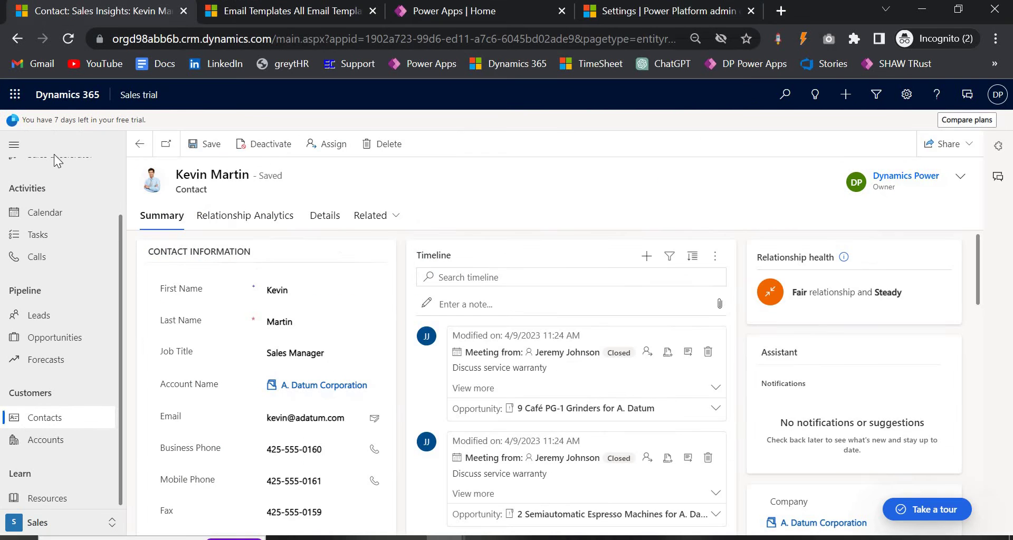
left_click(73, 440)
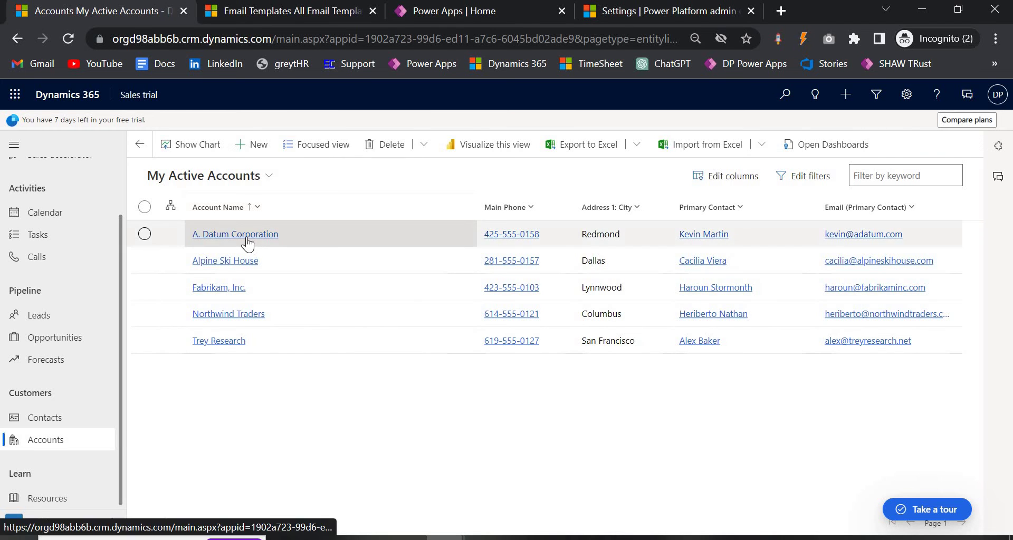
left_click(247, 238)
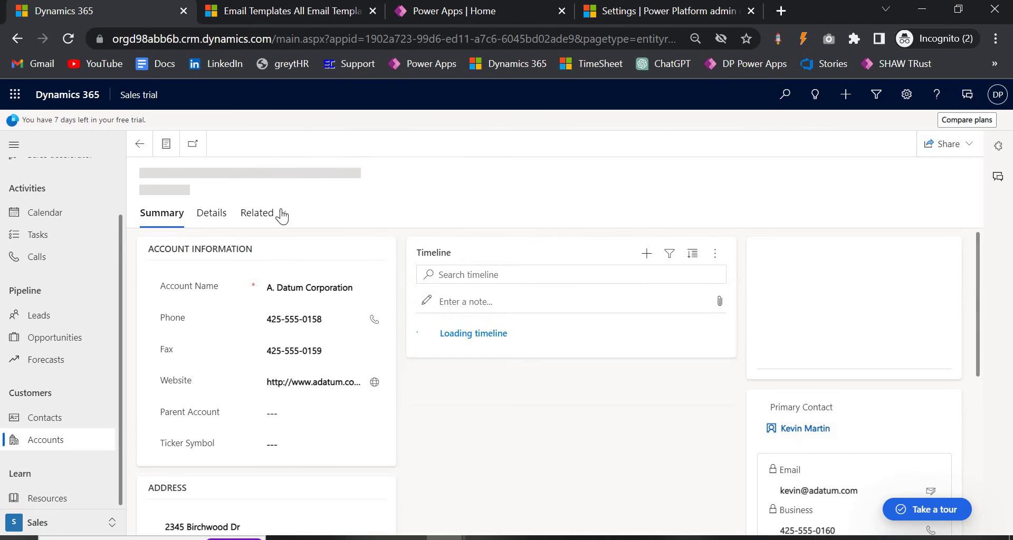
left_click(394, 216)
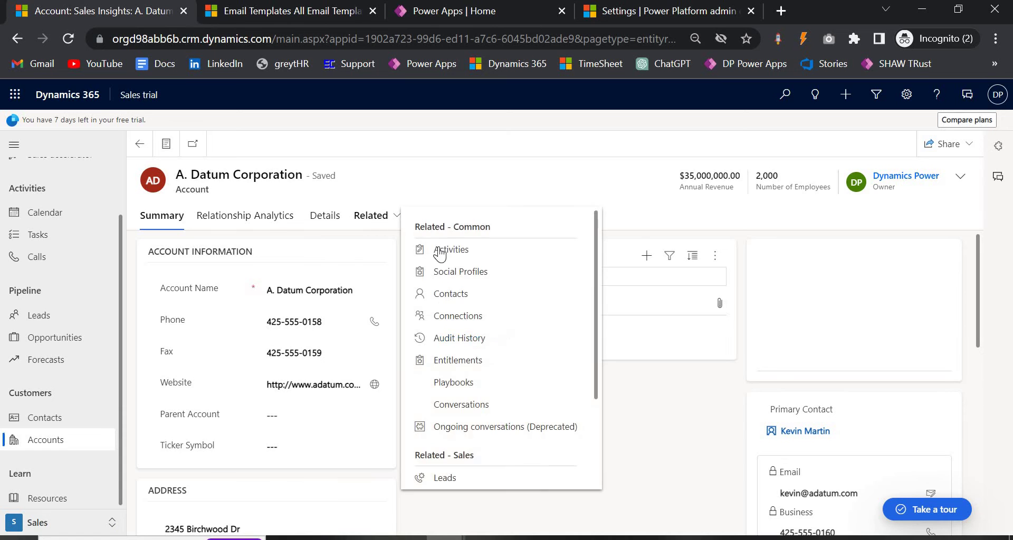
left_click(435, 246)
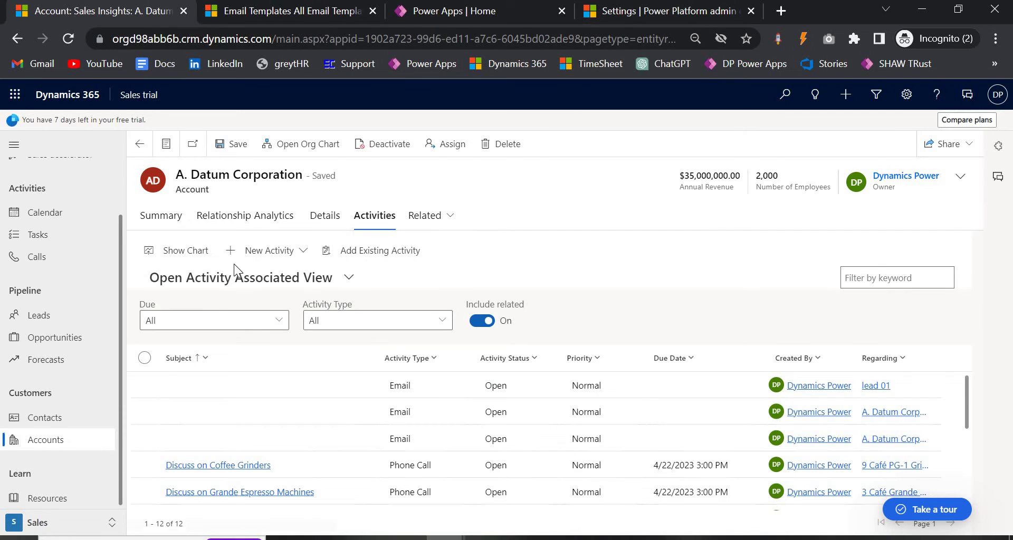
left_click(270, 253)
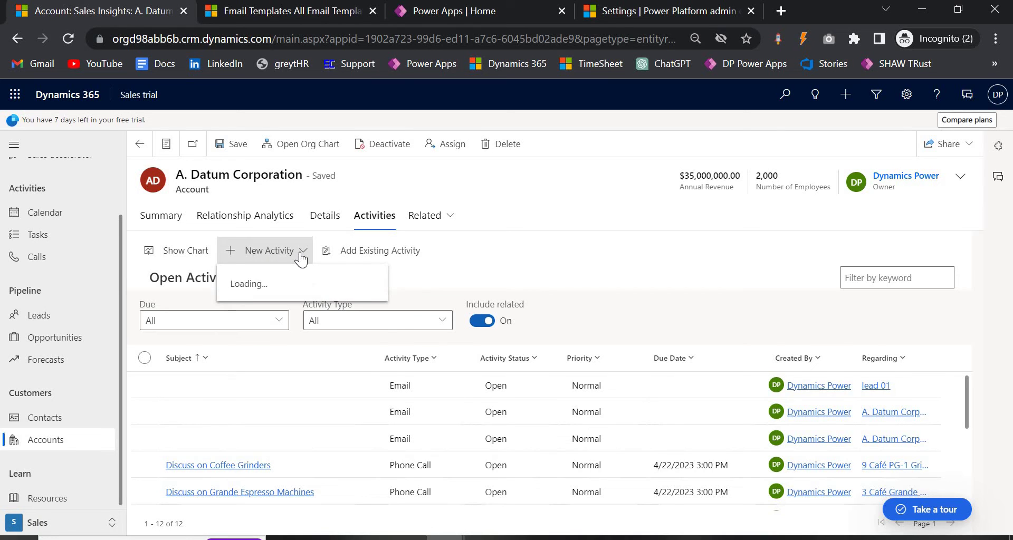
left_click(278, 284)
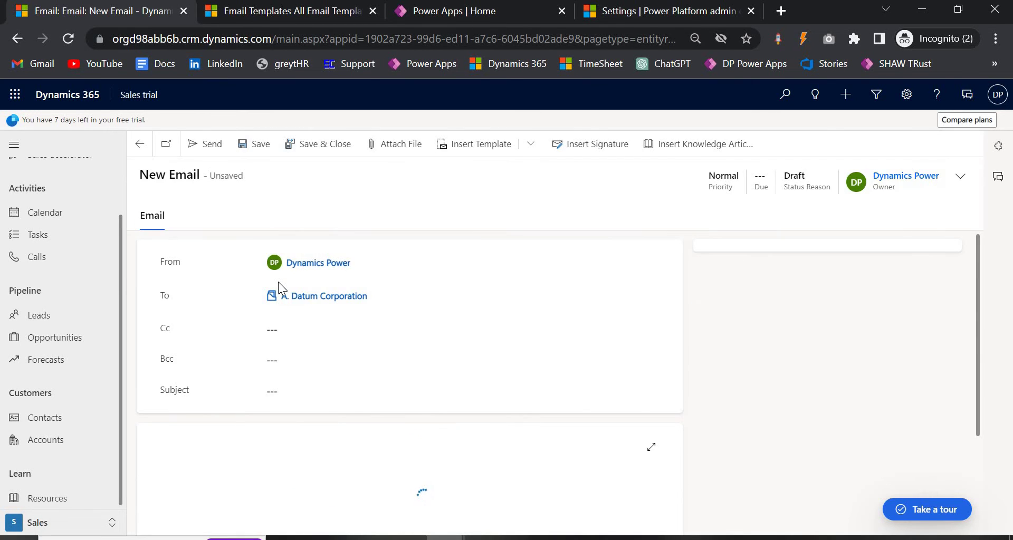
- Examine the recipient fields and the default signature text in the new email
scroll(169, 375, "down", 3)
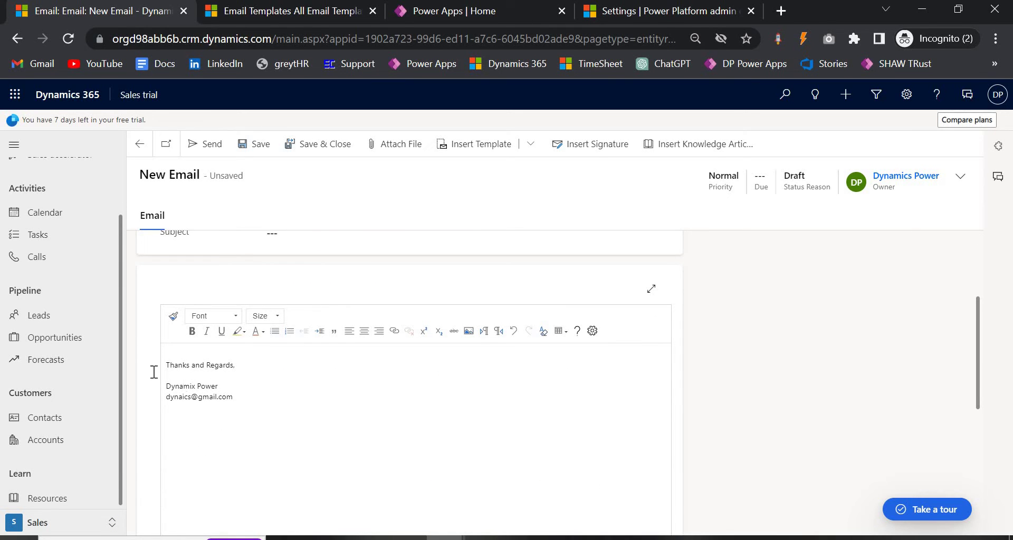
left_click(157, 376)
key("ctrl+a")
left_click(595, 144)
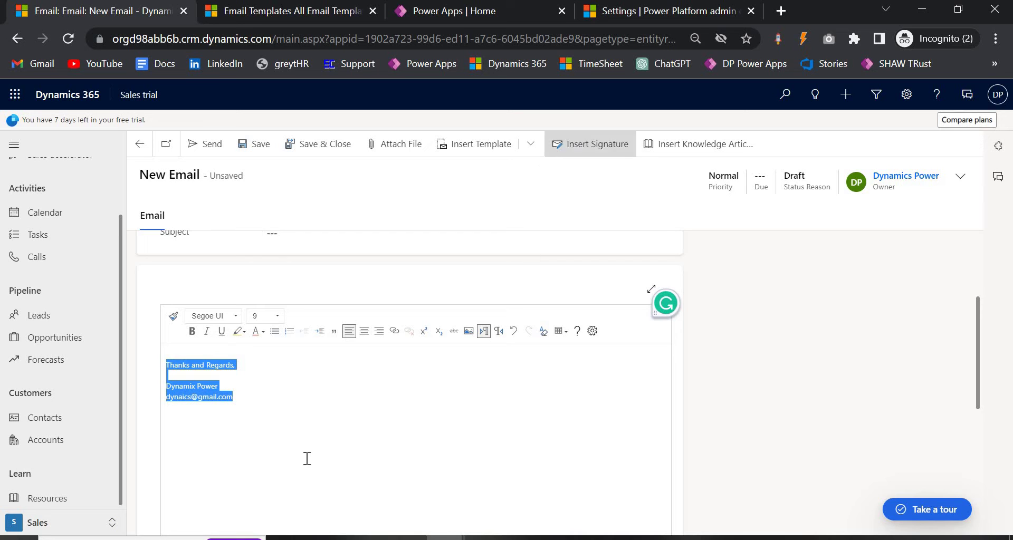
left_click(305, 410)
scroll(306, 409, "up", 3)
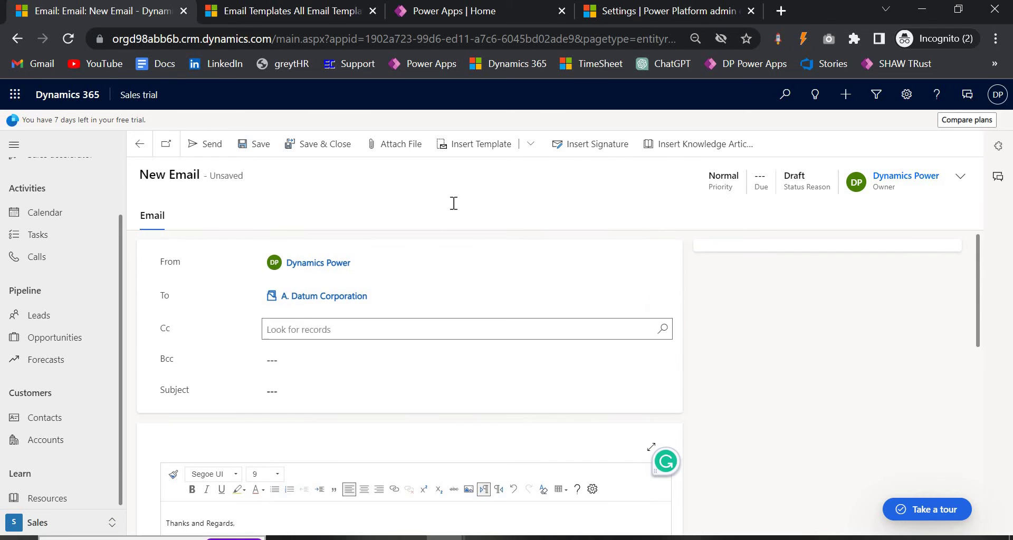
scroll(201, 364, "down", 3)
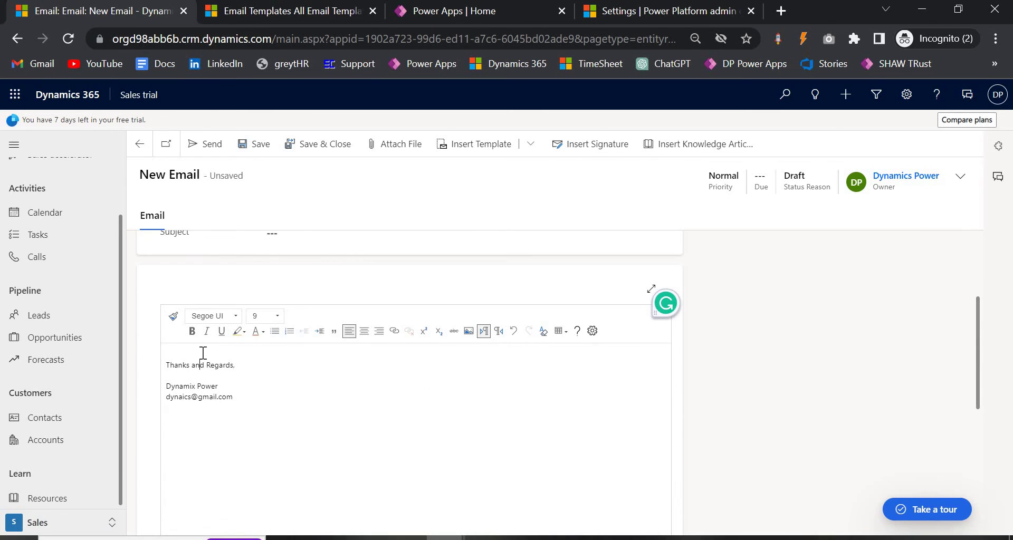
- Open the template selection for the new email and look through the available email templates
left_click(513, 142)
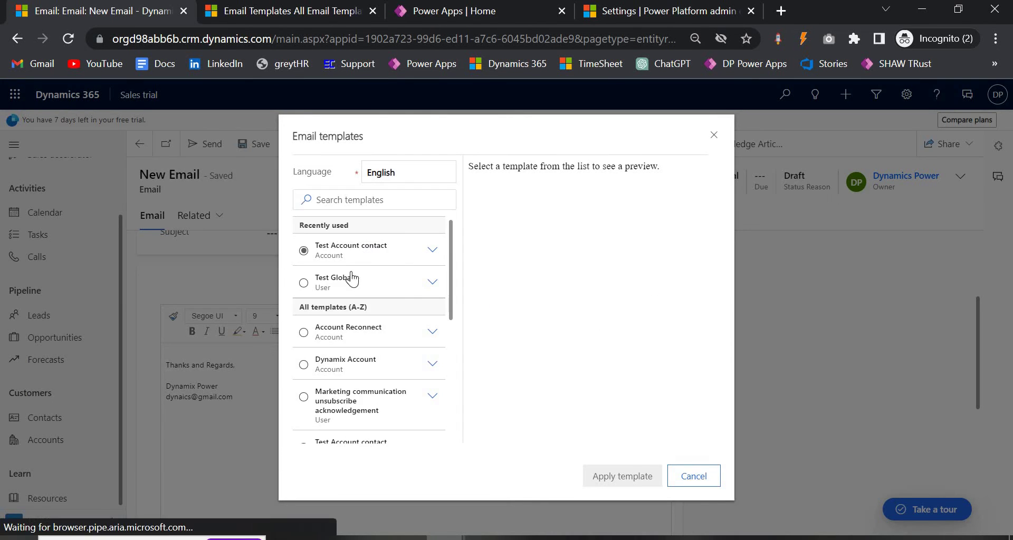
scroll(353, 364, "down", 5)
scroll(355, 362, "up", 5)
scroll(336, 371, "down", 7)
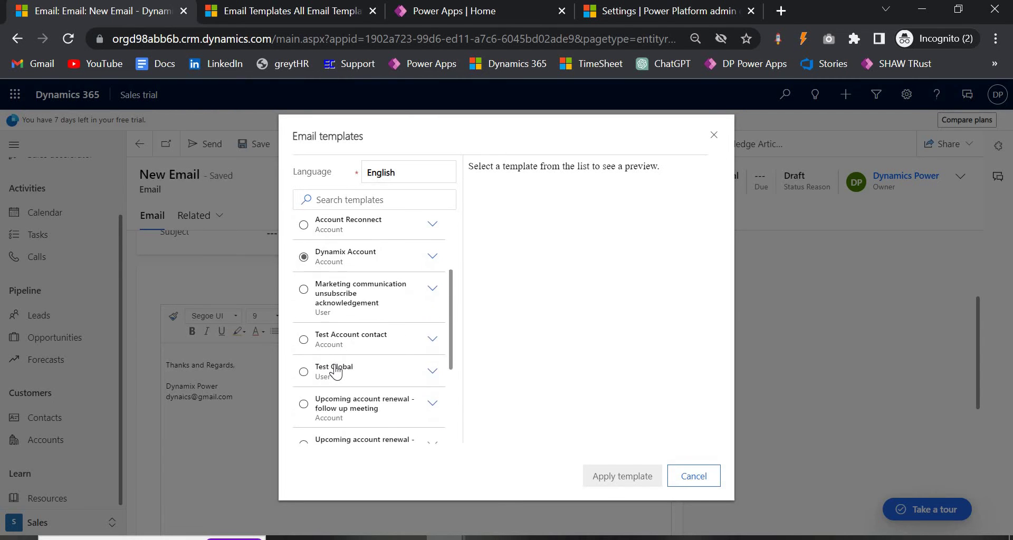
scroll(336, 371, "up", 7)
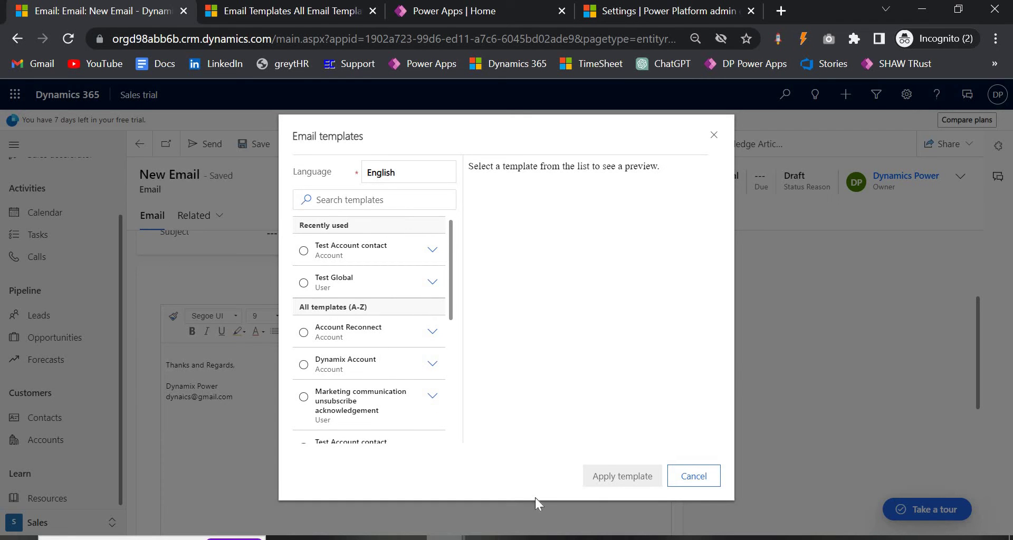
- Save and close the Dynamix Account template in its own window, and cancel the email's open template selection
mouse_move(517, 536)
left_click(538, 464)
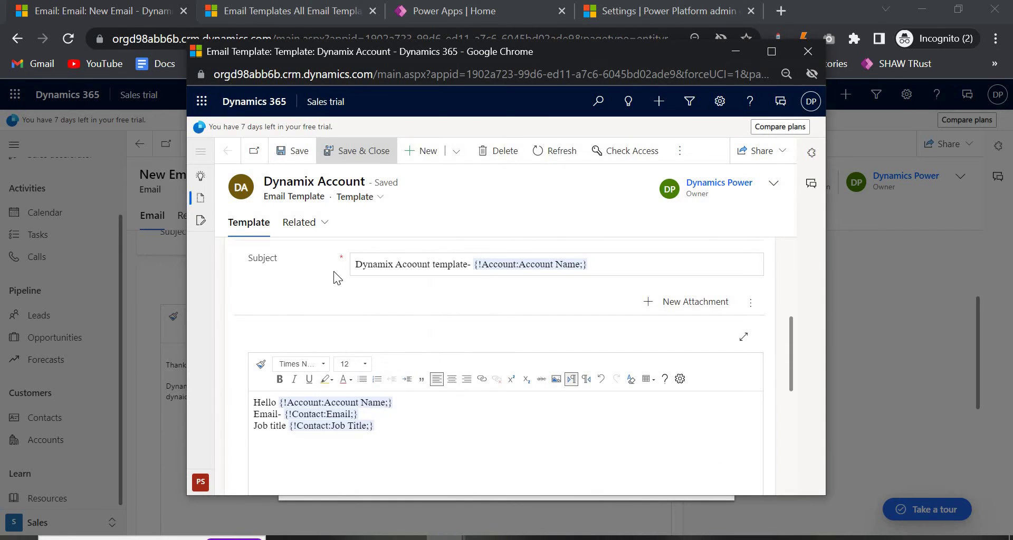
left_click(364, 151)
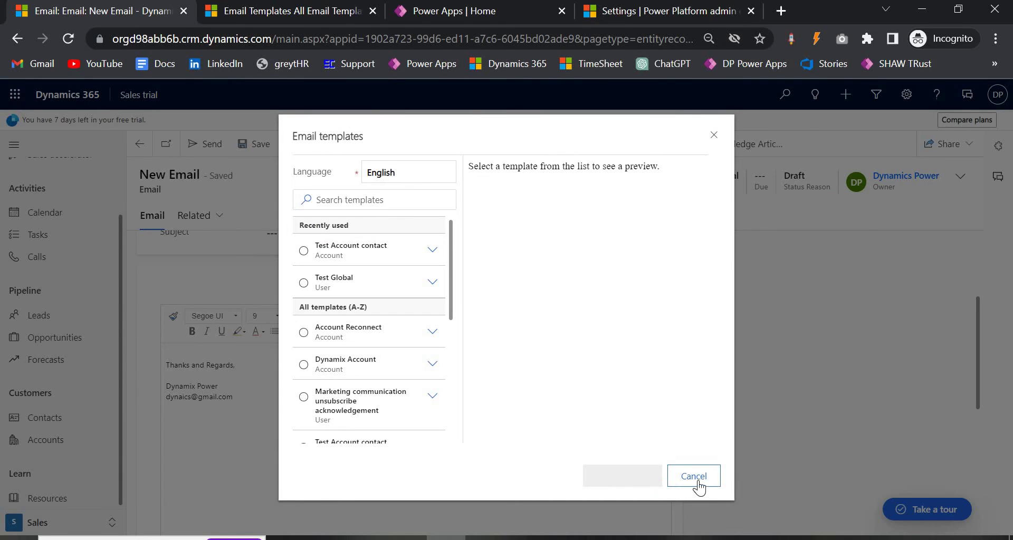
left_click(701, 485)
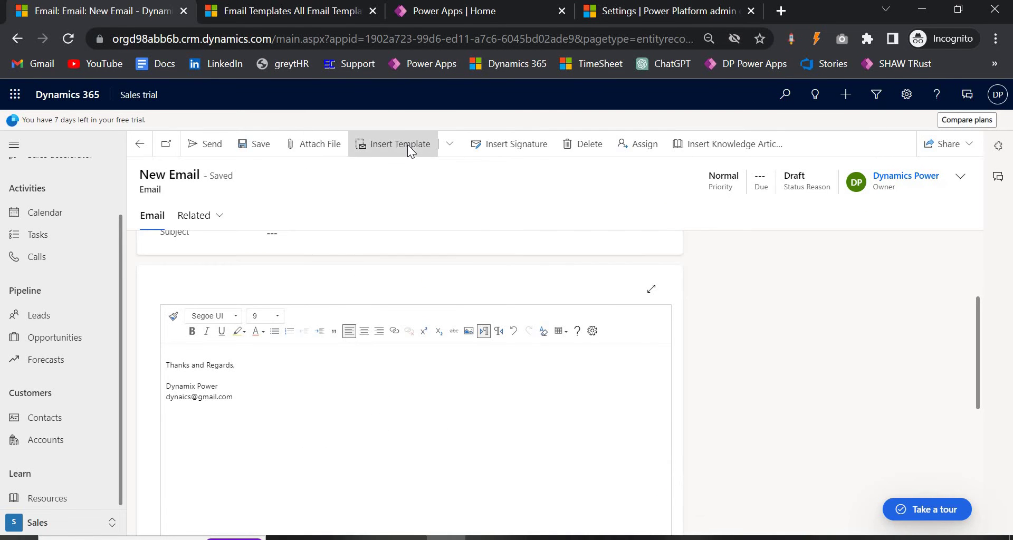
- Insert the Dynamix Account template into the new email
left_click(408, 145)
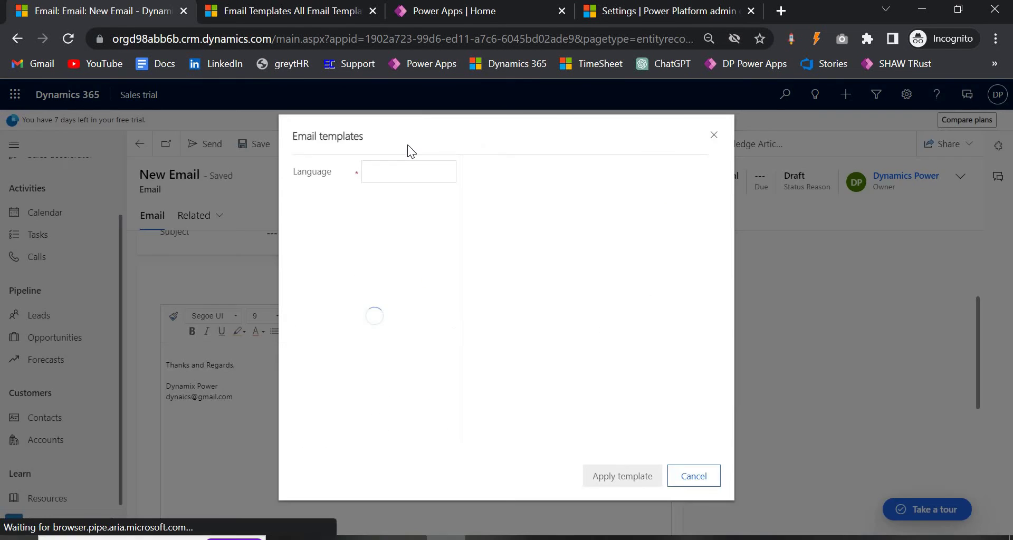
left_click(372, 279)
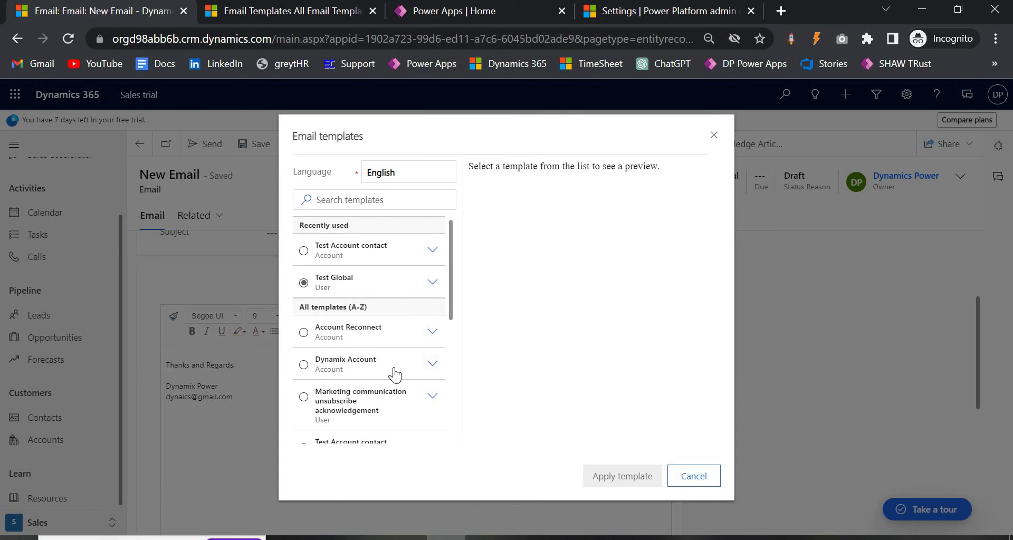
left_click(322, 370)
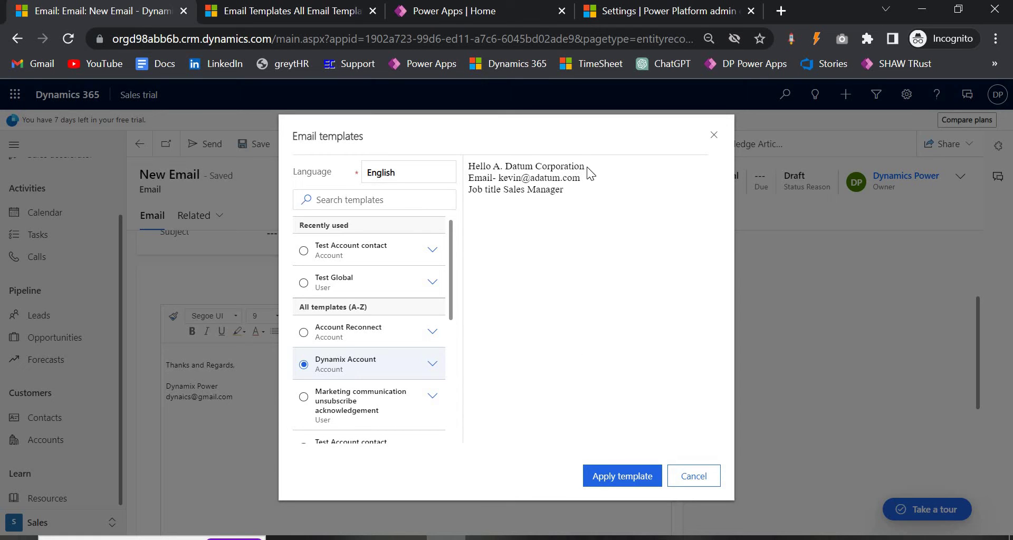
left_click(609, 477)
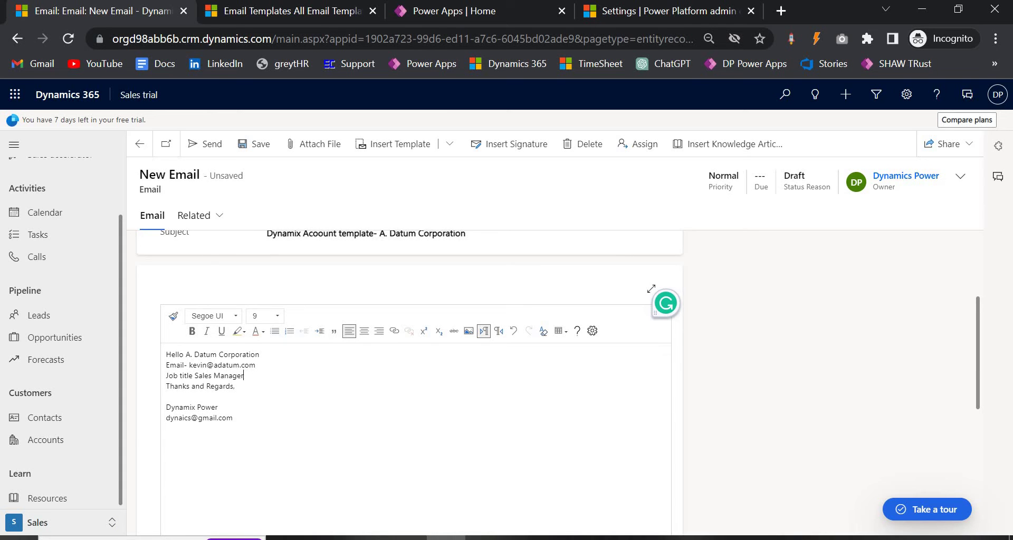
- From the Email Templates list, create a new email template of type Global, signing in to continue when asked
left_click(252, 5)
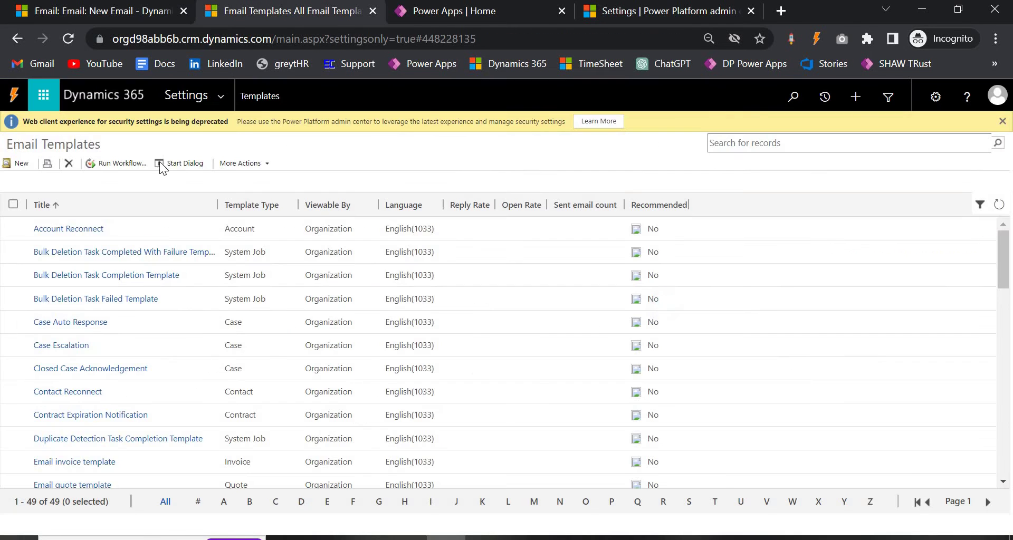
left_click(12, 165)
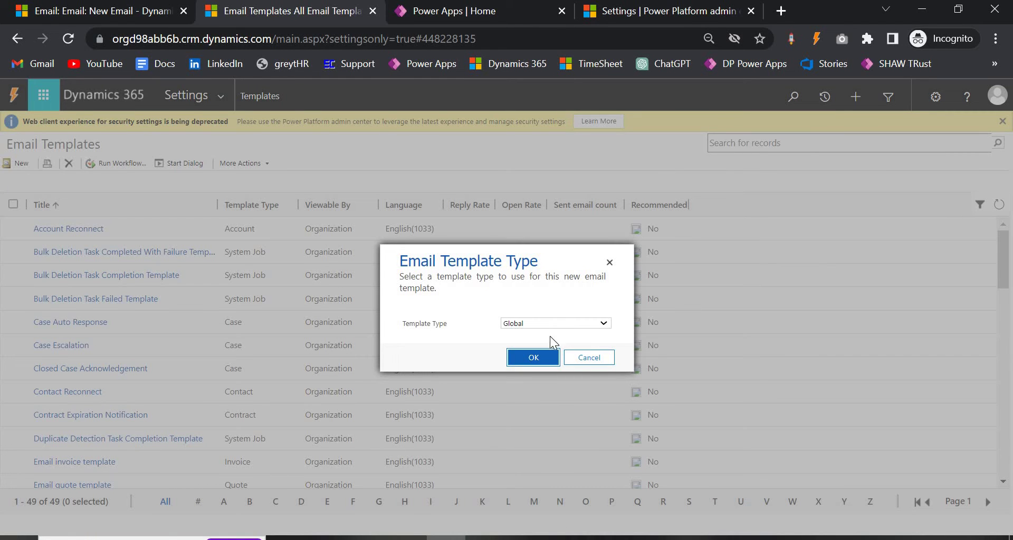
left_click(568, 323)
left_click(540, 334)
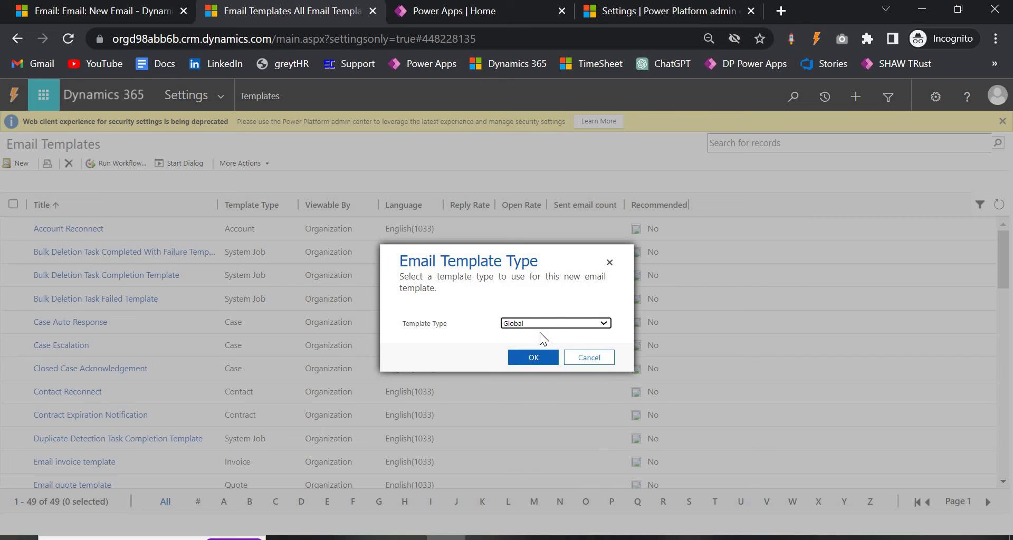
left_click(539, 323)
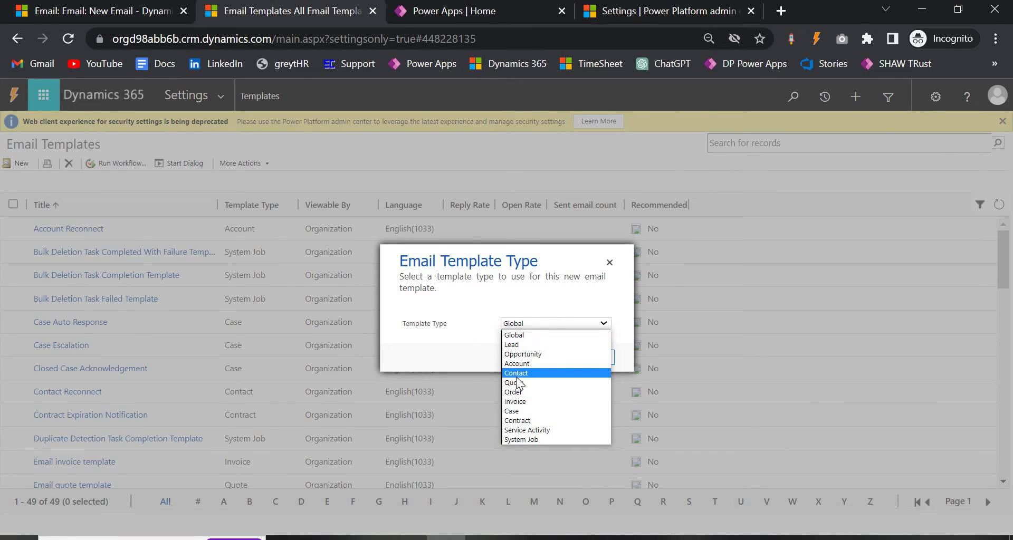
left_click(526, 336)
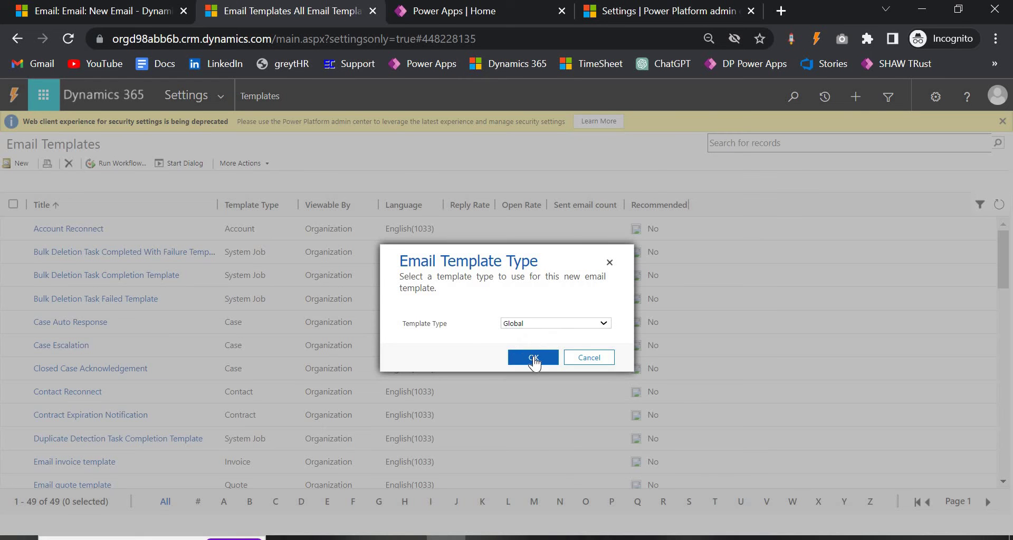
left_click(533, 358)
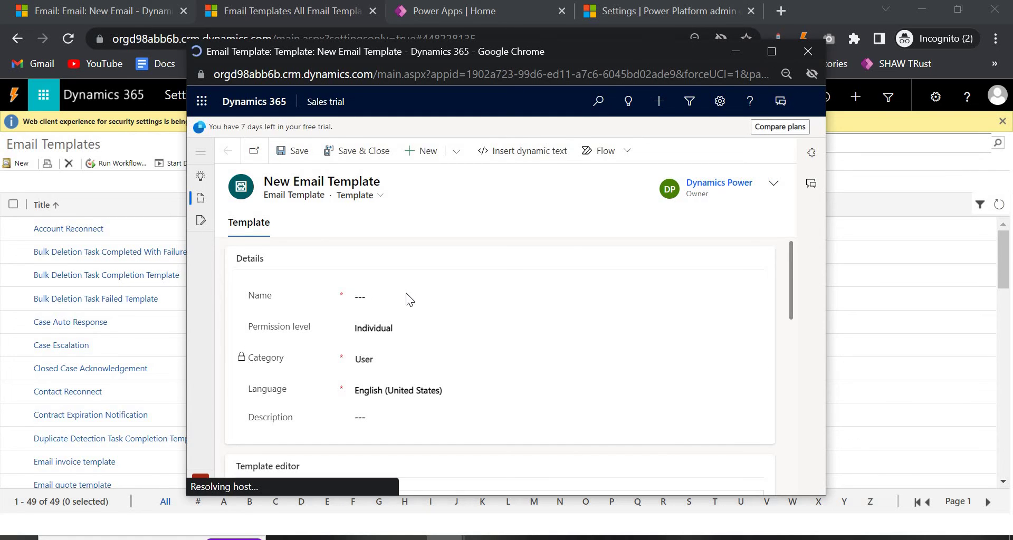
scroll(406, 293, "down", 4)
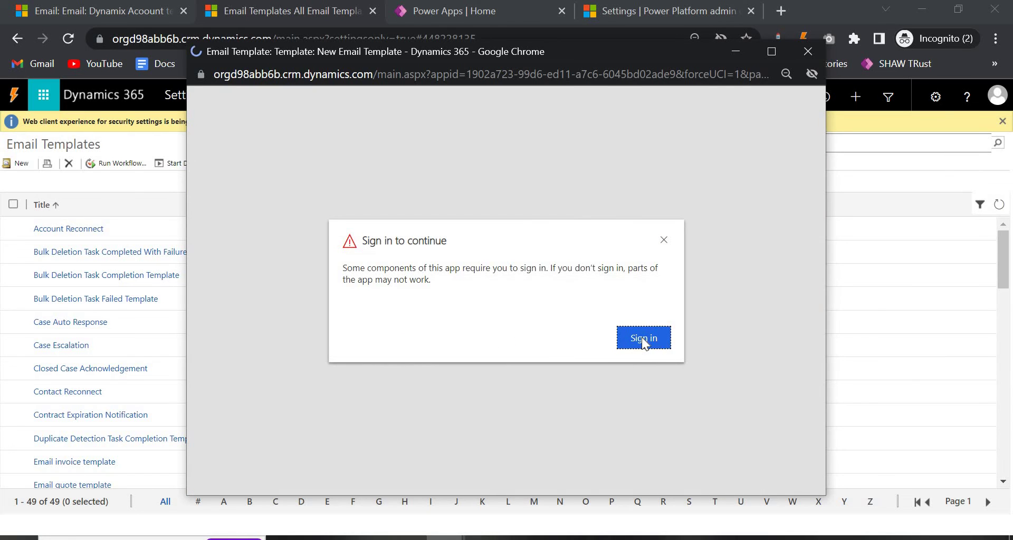
left_click(642, 338)
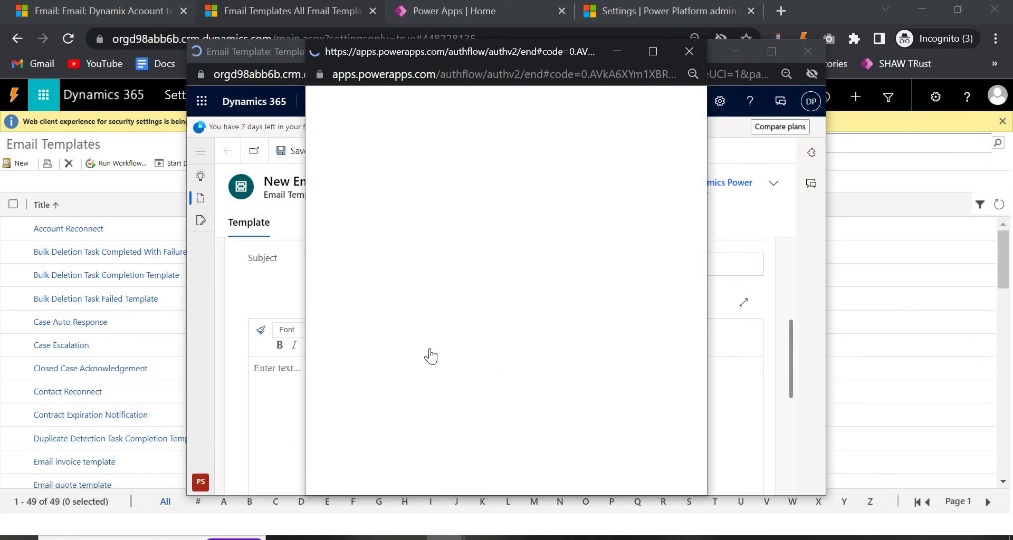
- Name the new template "Dynamix Global" and set its permission level to Organization
left_click(413, 300)
type("Dyn")
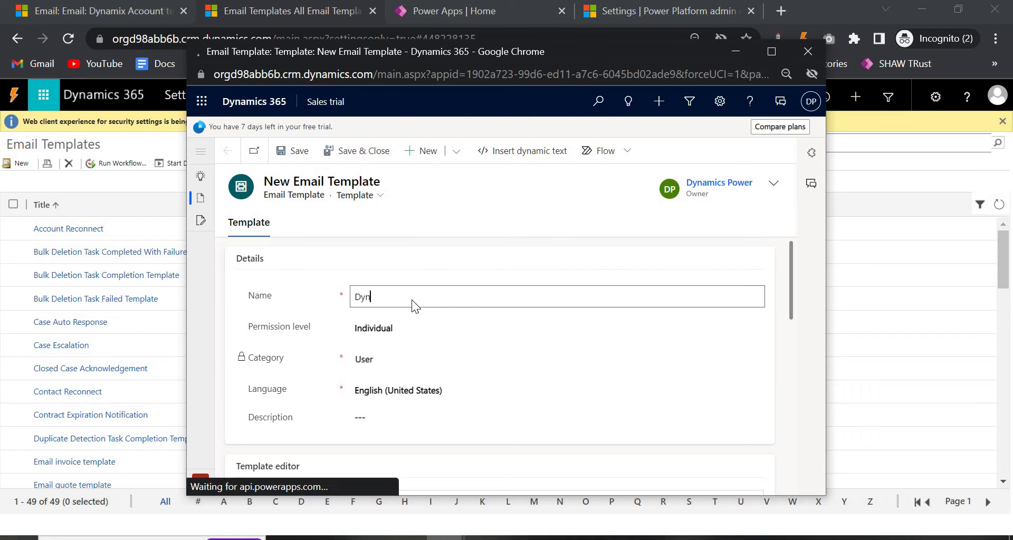
type("amix Glo")
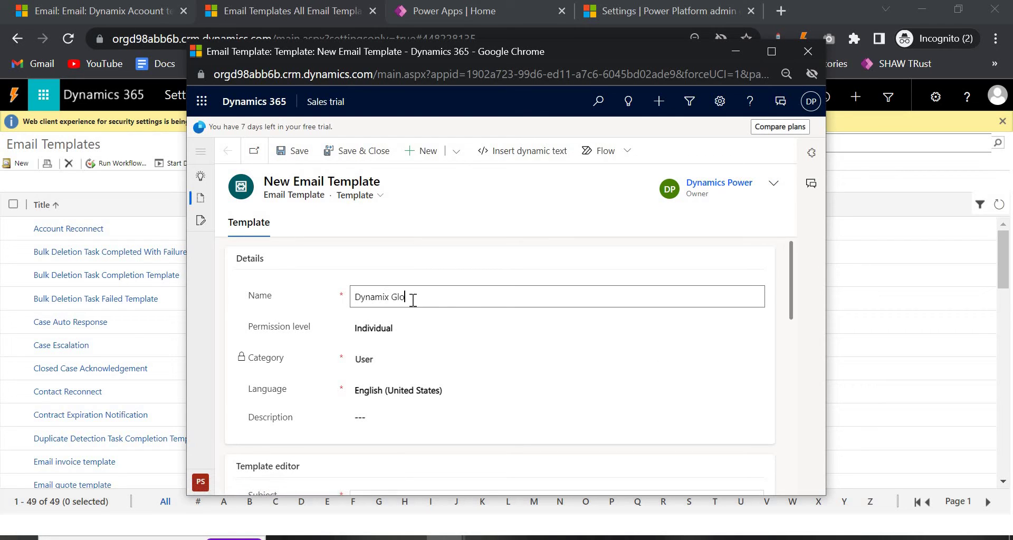
scroll(407, 268, "down", 2)
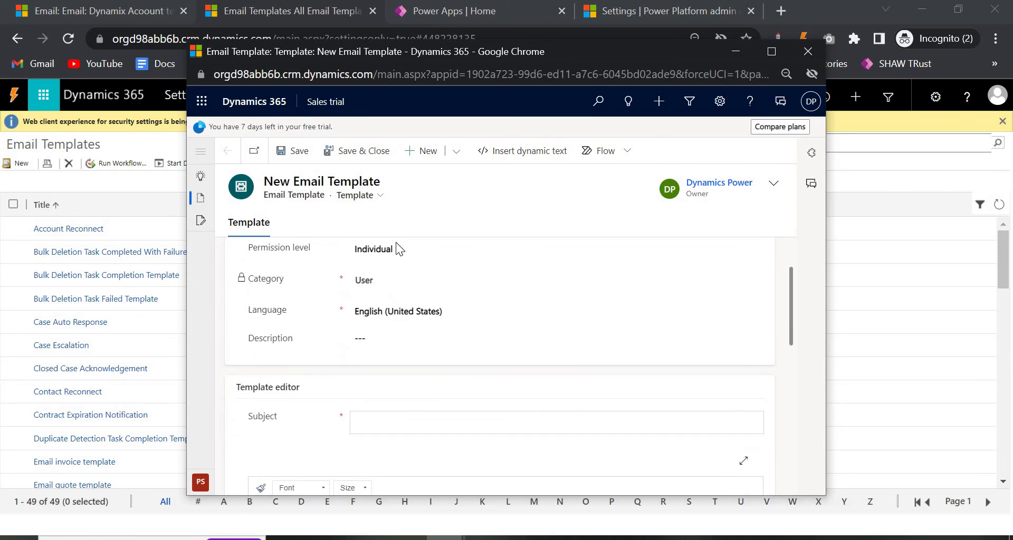
left_click(397, 245)
left_click(396, 265)
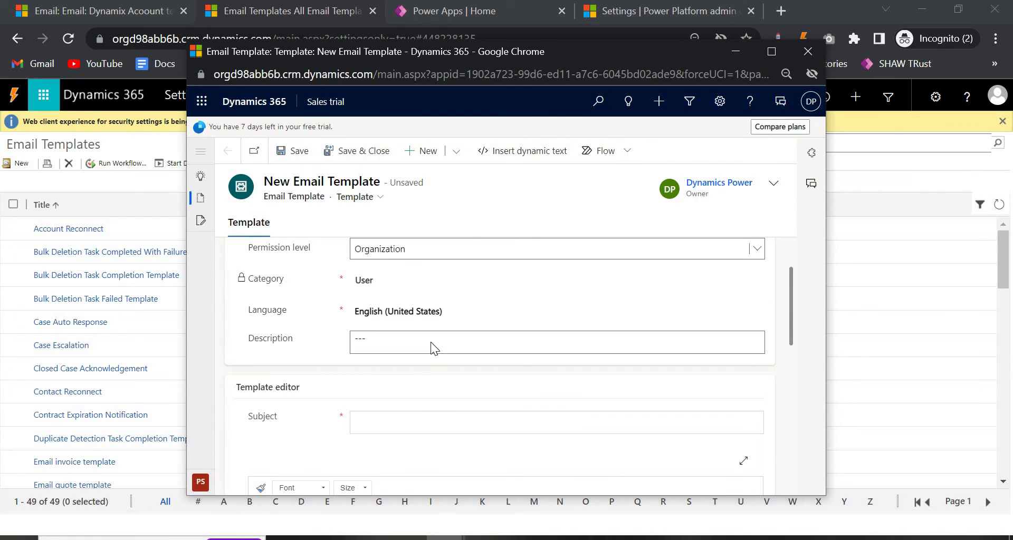
- Copy the template name "Dynamix Global" into the template's subject
scroll(430, 341, "up", 2)
left_click(437, 300)
key("ctrl+a")
key("ctrl+c")
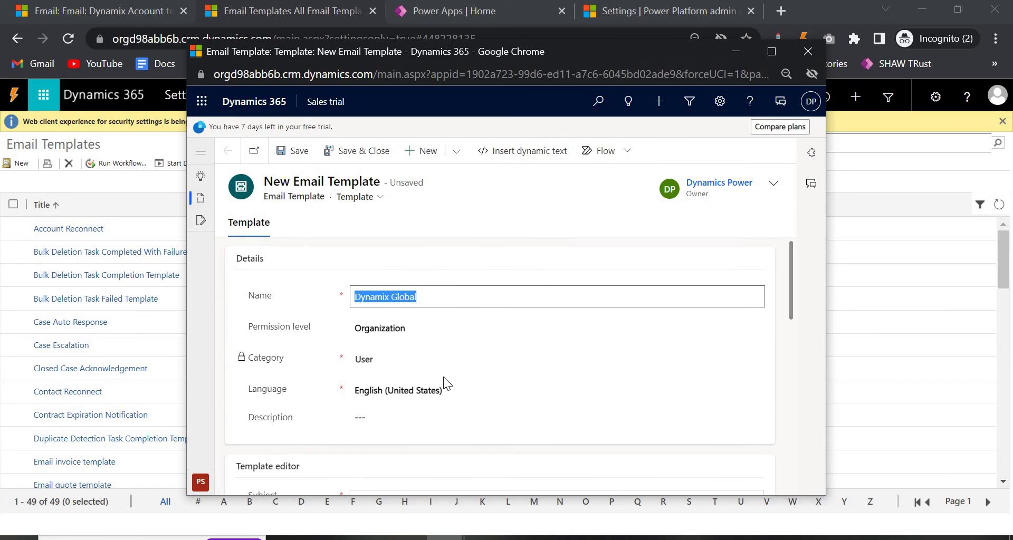
scroll(432, 364, "down", 4)
key("ctrl+v")
- Examine the record types and User fields offered for dynamic text, and leave without inserting any
left_click(526, 150)
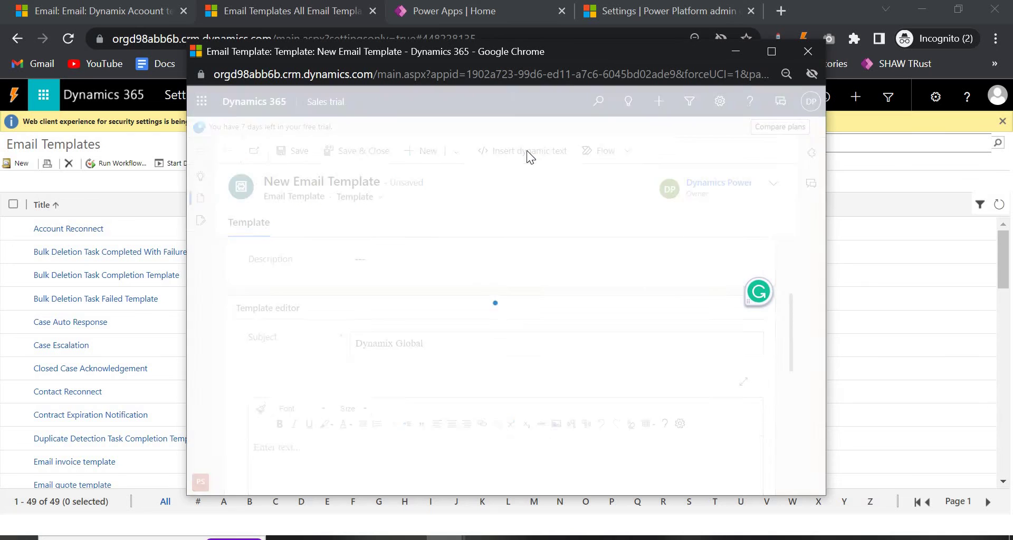
left_click(559, 244)
left_click(502, 261)
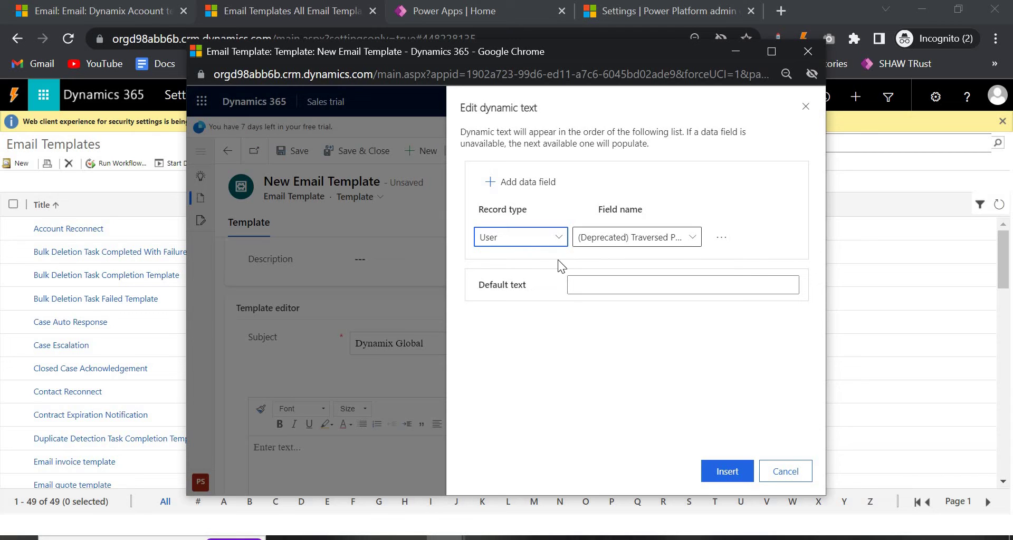
left_click(696, 238)
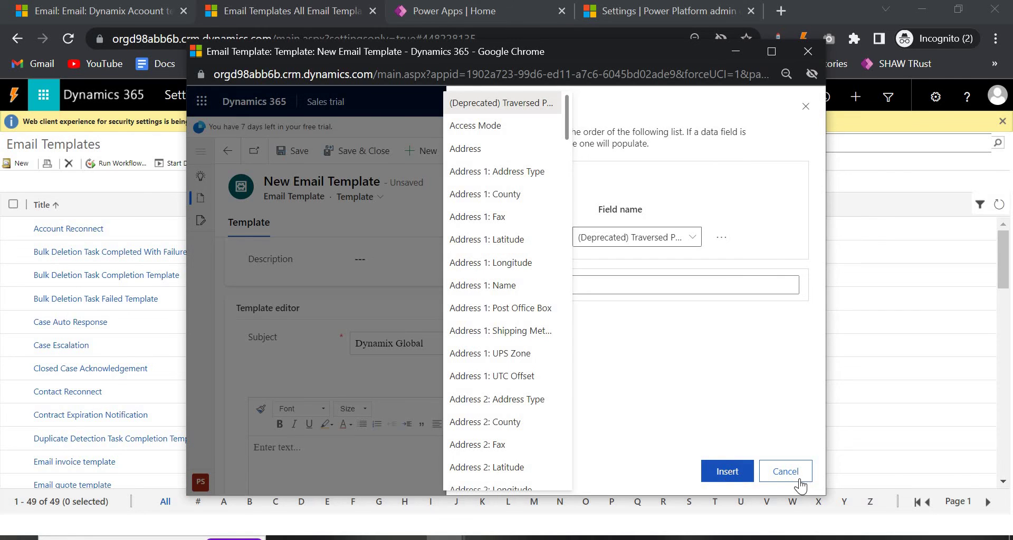
key("Escape")
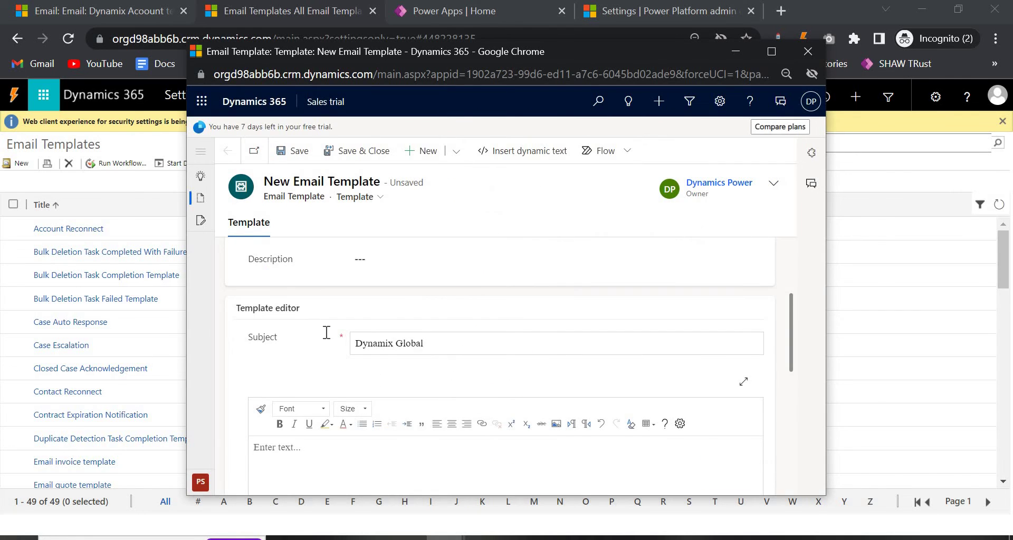
- Write "Hi {!contact:firstname;}" in the template body, following the single-line text syntax shown in the field types.png image
scroll(327, 337, "down", 3)
left_click(315, 309)
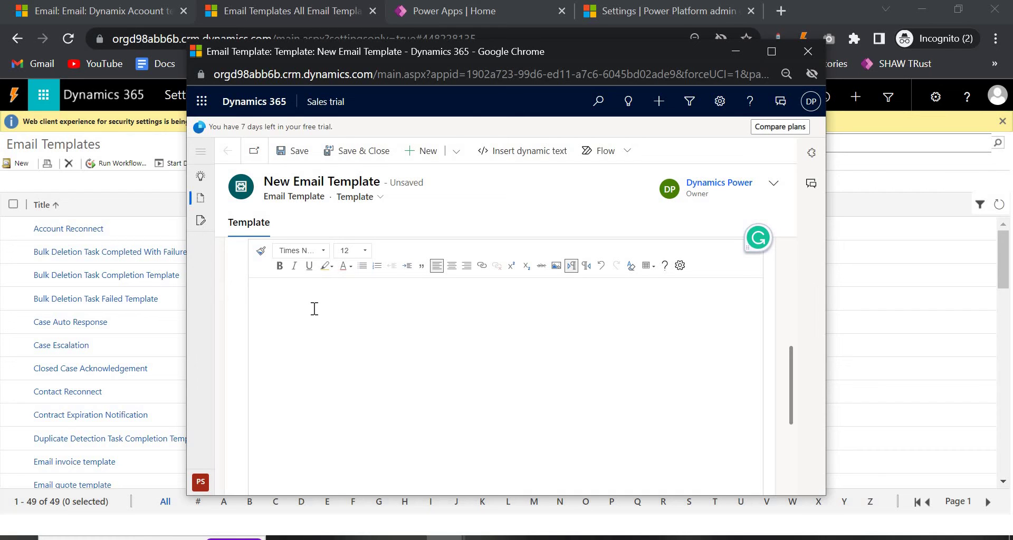
type("Hi")
left_click(486, 537)
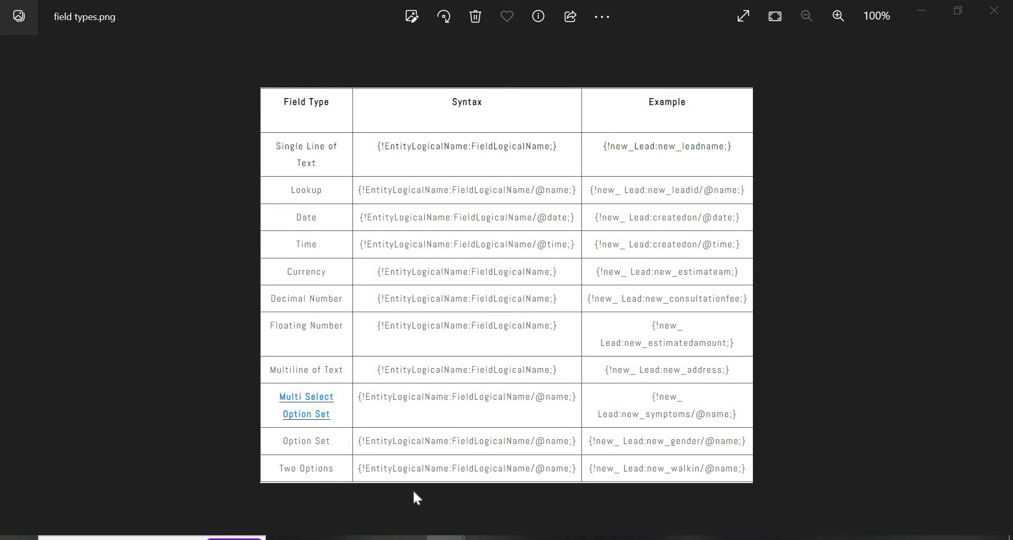
mouse_move(446, 537)
left_click(485, 461)
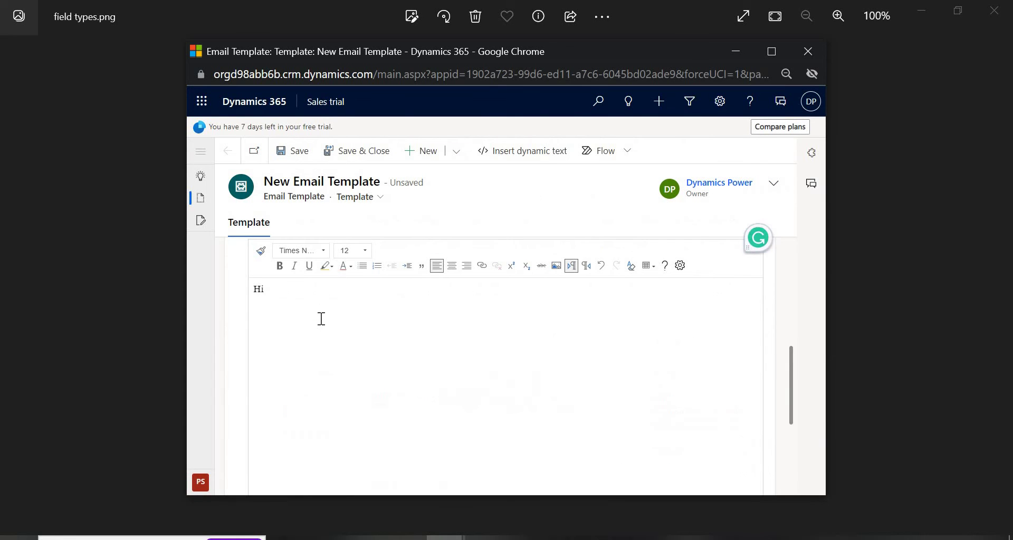
type("!contact:")
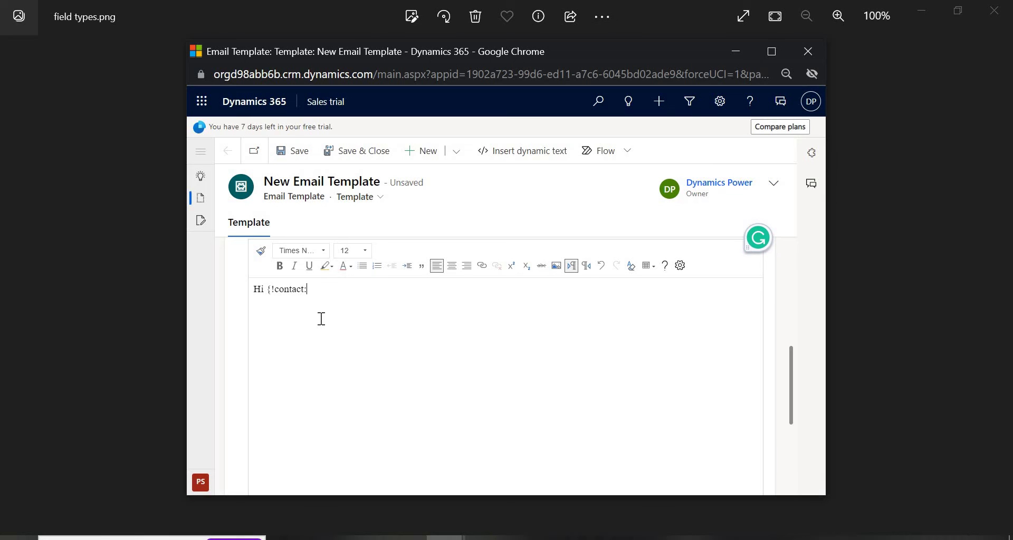
type("firstname;")
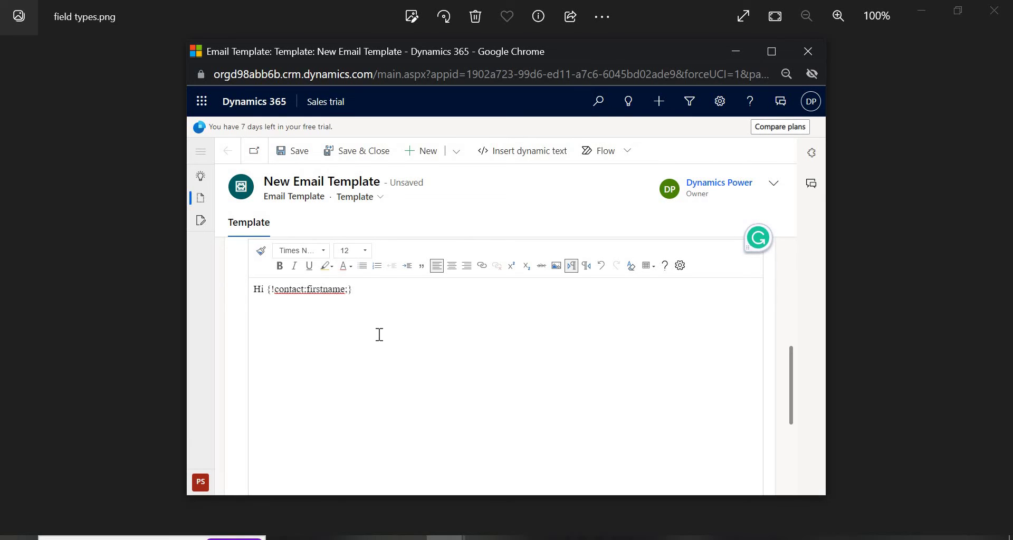
- Add a "Regards" line below the greeting and maximize the template window to review its details
key("Return")
type("Reg")
key("BackSpace")
left_click(773, 52)
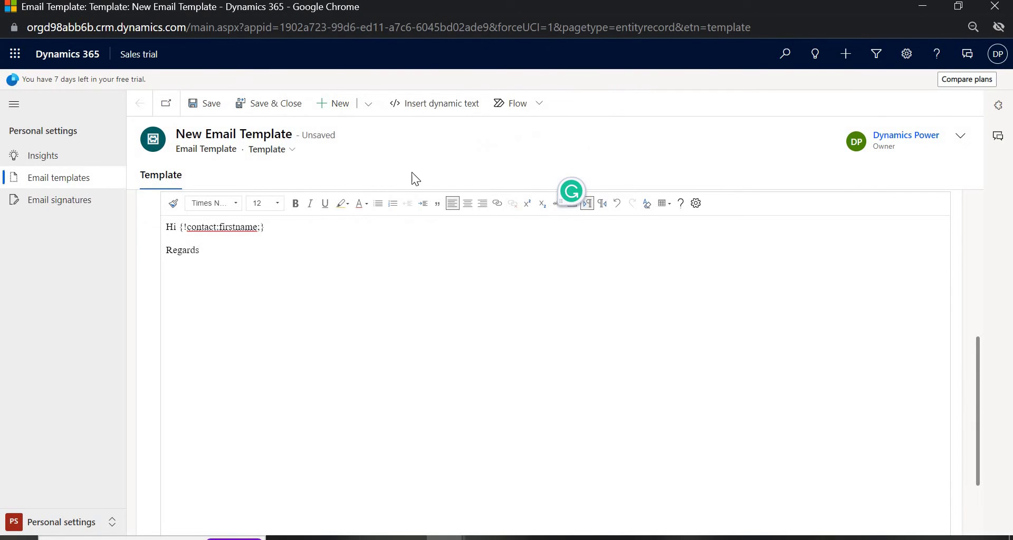
scroll(433, 261, "up", 6)
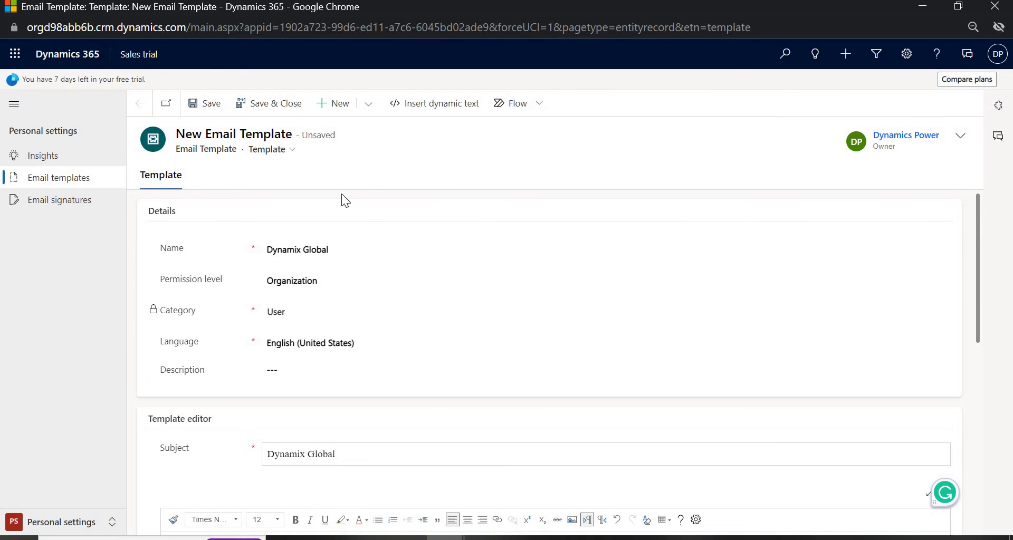
left_click(369, 105)
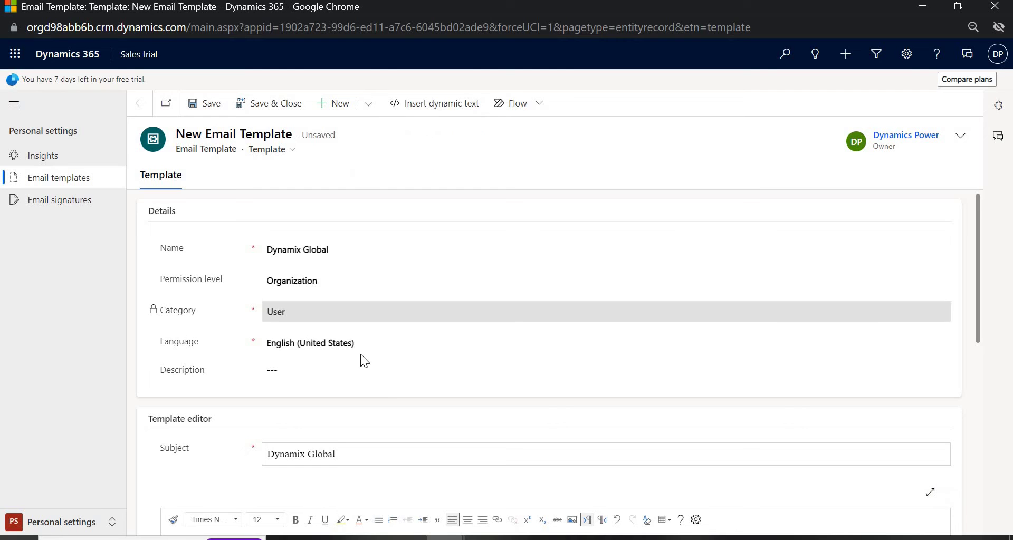
- Insert the image file Virtual Entity T.png from the Desktop next to "Regards" in the template body
scroll(351, 369, "down", 4)
scroll(345, 383, "down", 1)
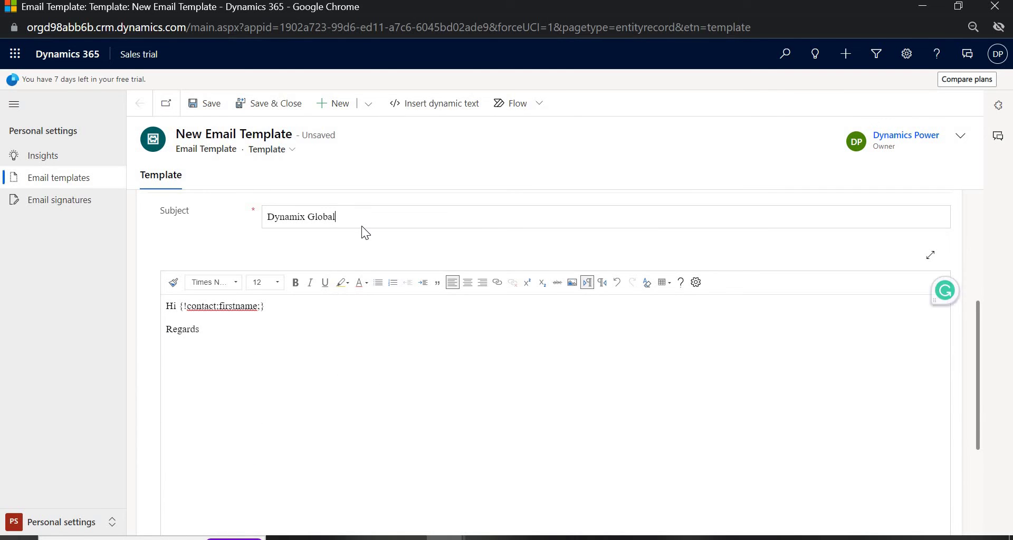
scroll(369, 211, "up", 5)
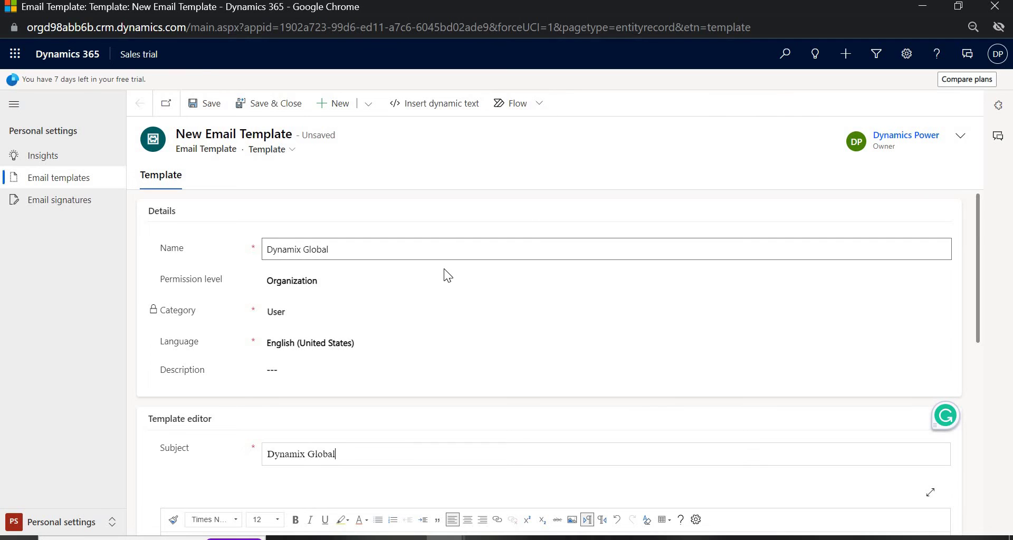
scroll(444, 270, "down", 5)
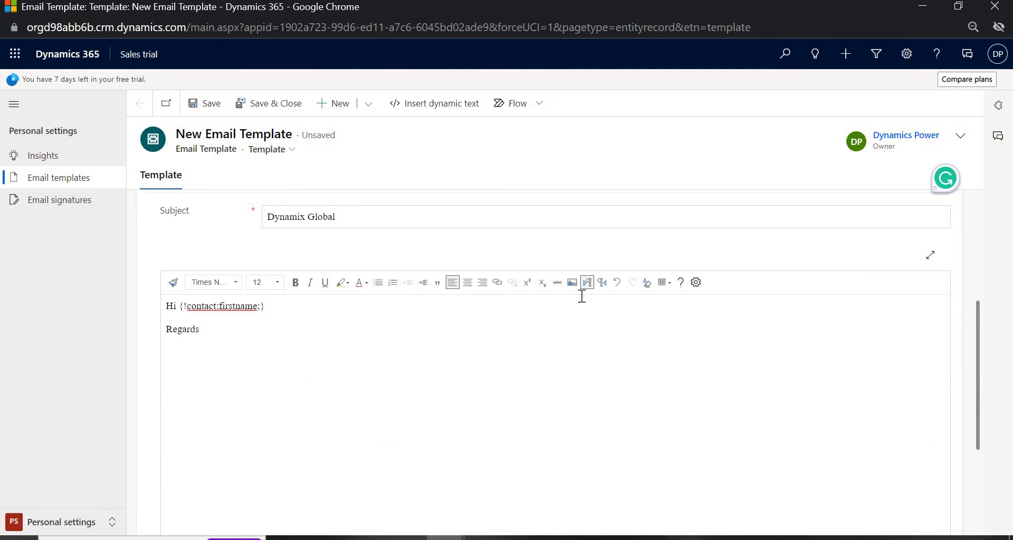
left_click(572, 283)
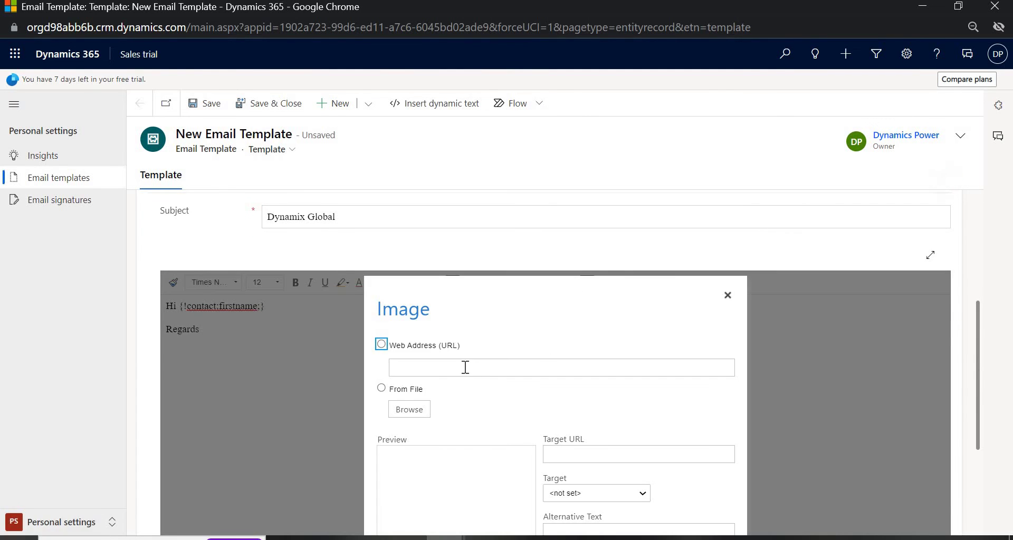
left_click(382, 389)
left_click(403, 406)
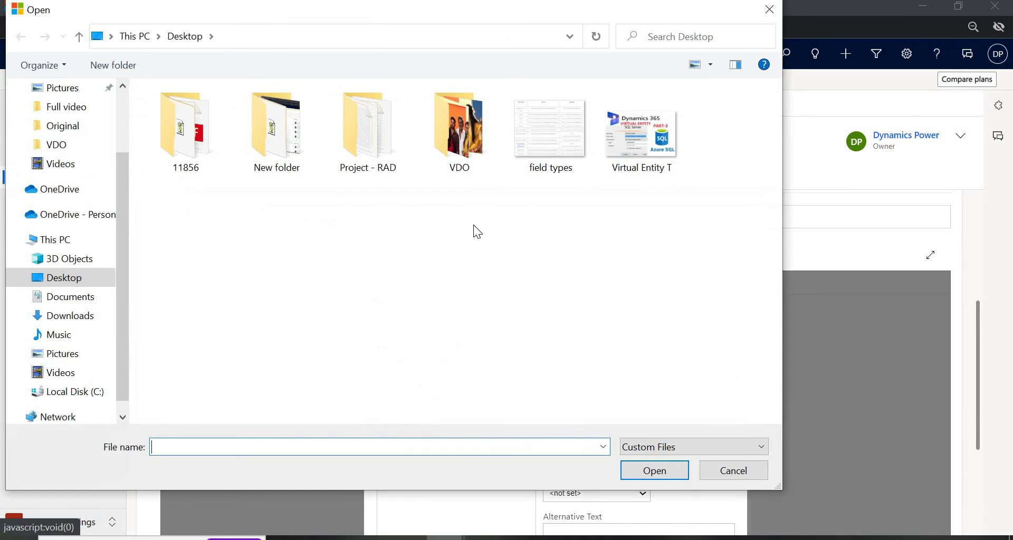
left_click(633, 134)
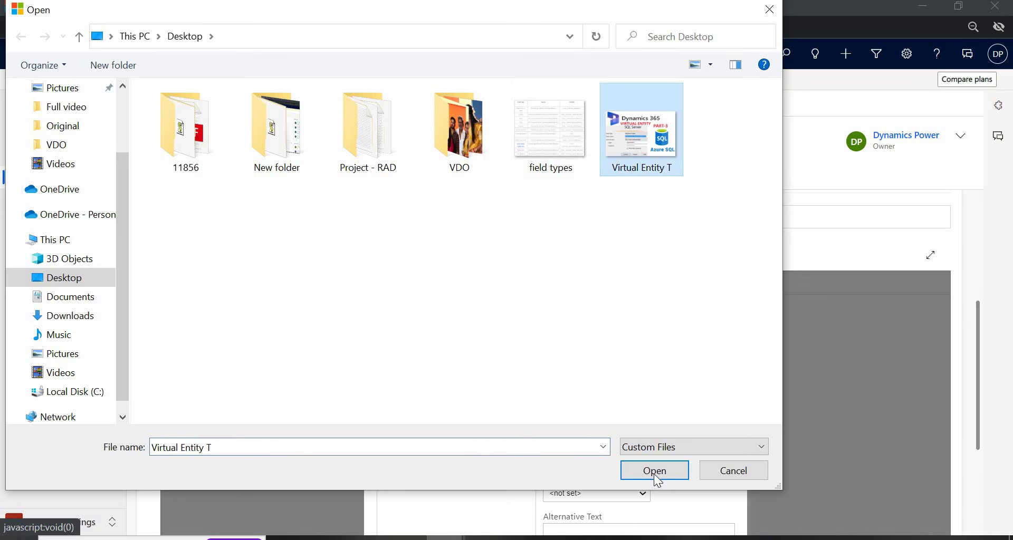
left_click(653, 471)
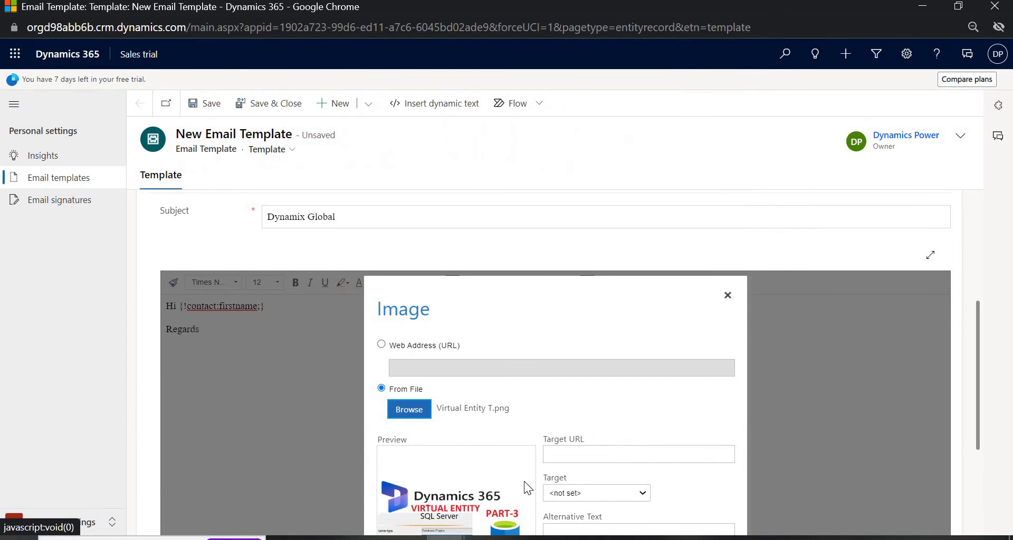
scroll(580, 480, "down", 3)
left_click(659, 475)
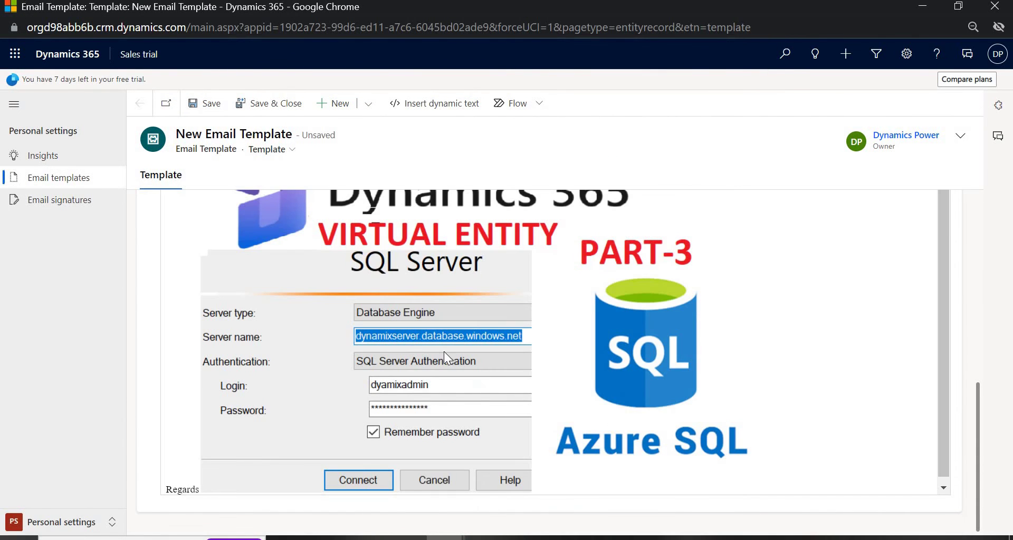
- Shrink the inserted image in both width and height so it fits compactly in the template body
left_click_drag(754, 314, 443, 317)
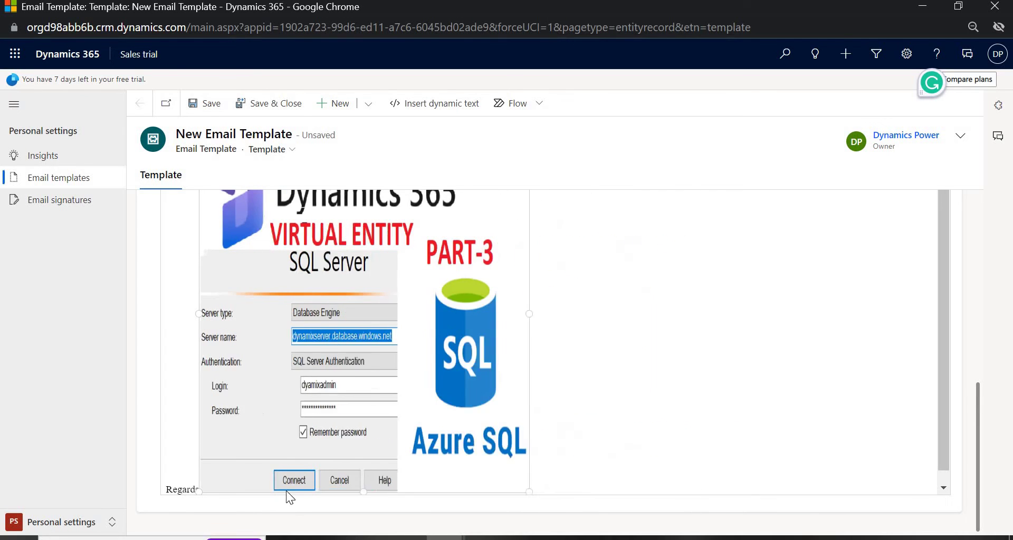
left_click_drag(320, 492, 298, 340)
scroll(307, 291, "up", 5)
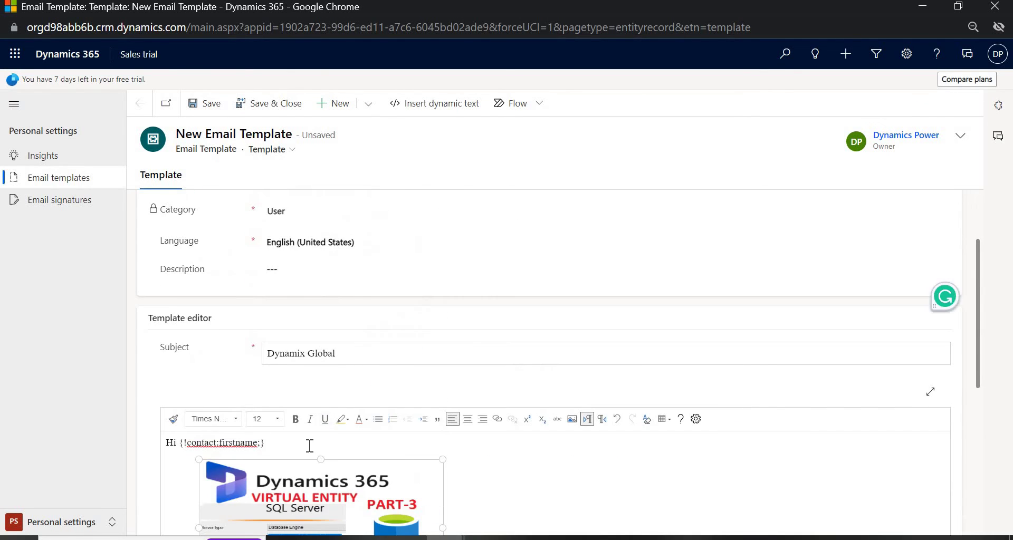
- Add an empty line below the greeting in the template body and save the template
left_click(309, 446)
key("Return")
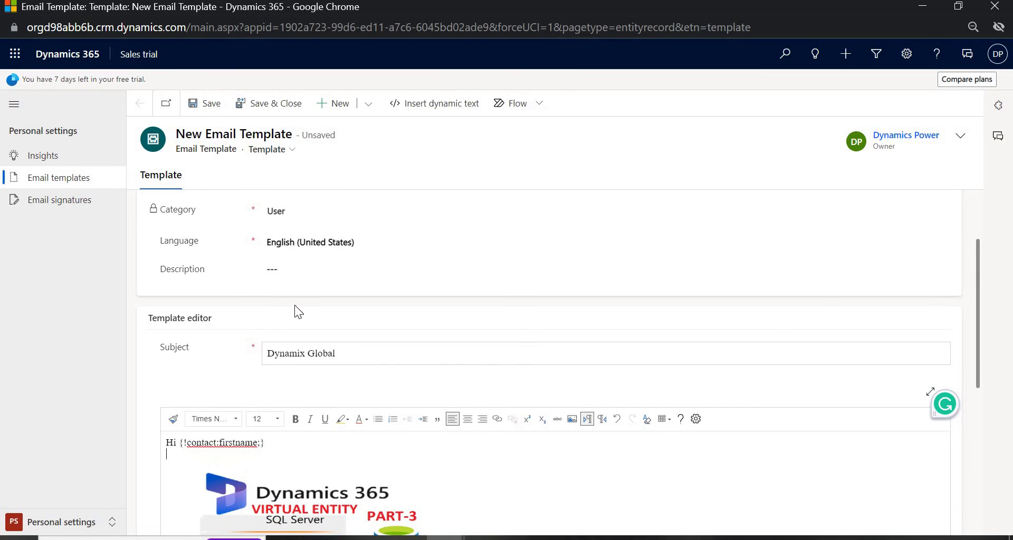
left_click(206, 108)
left_click(203, 104)
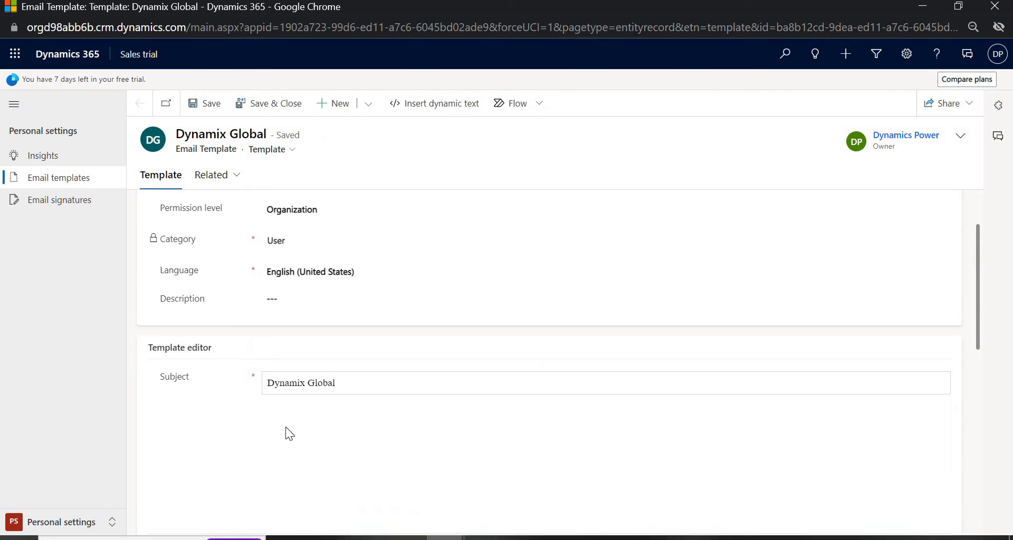
- Attach Power Automate.pdf to the Dynamix Global template, and save and close the template
scroll(249, 438, "down", 3)
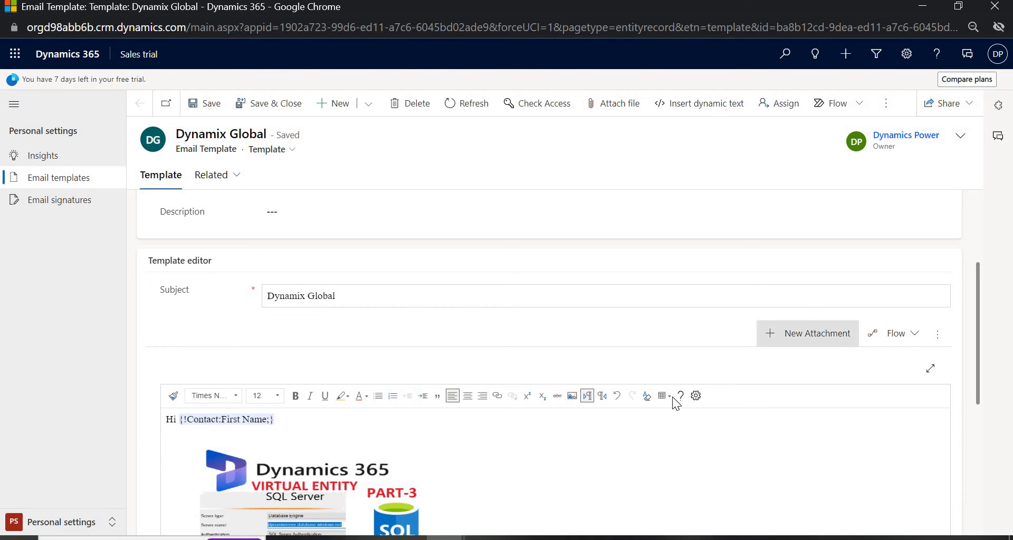
scroll(823, 425, "up", 2)
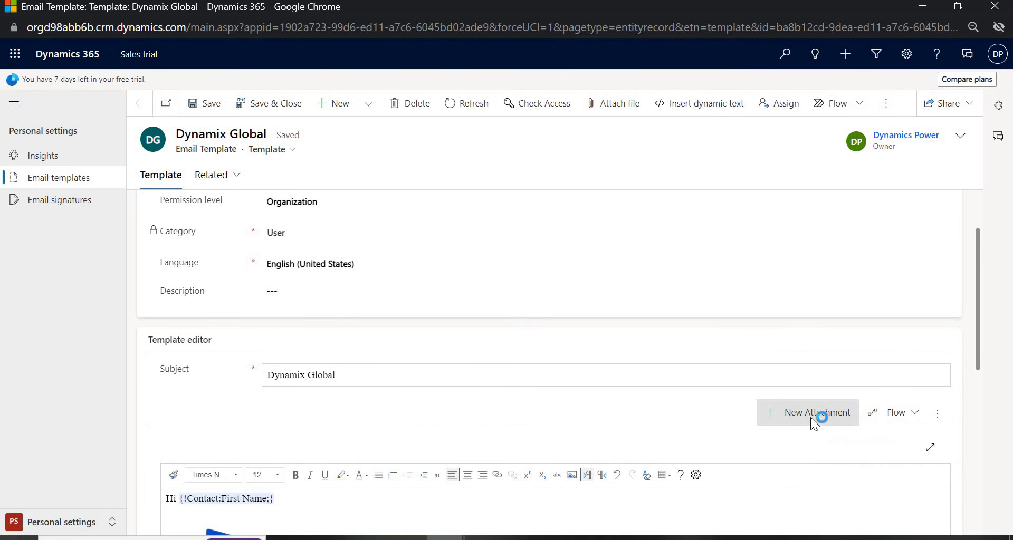
left_click(811, 417)
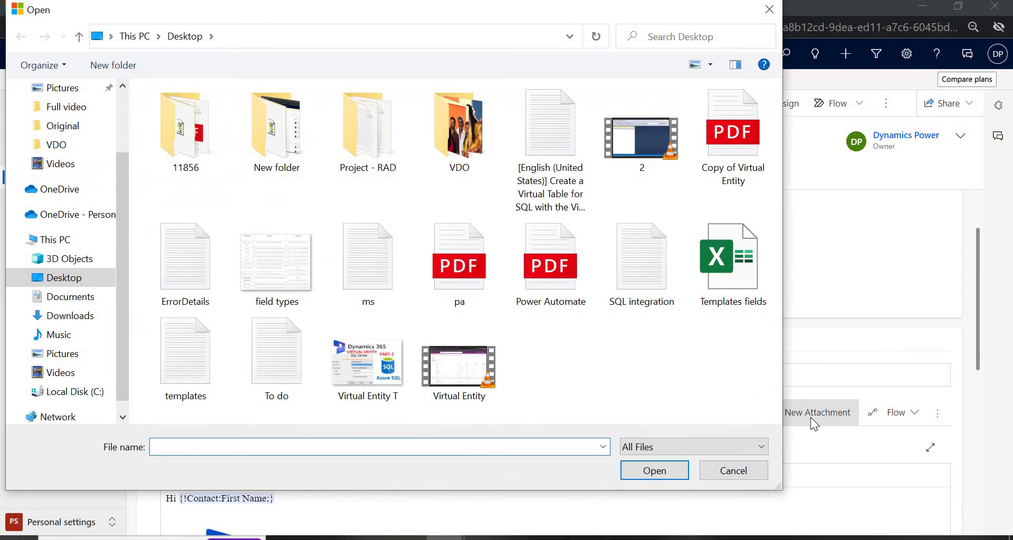
left_click(652, 471)
scroll(556, 457, "down", 3)
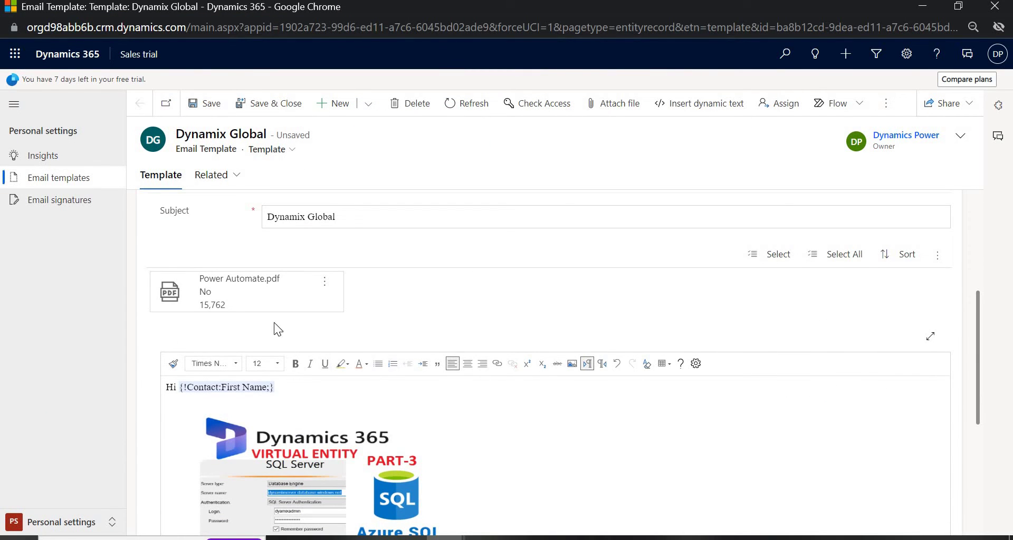
scroll(327, 343, "up", 5)
left_click(270, 106)
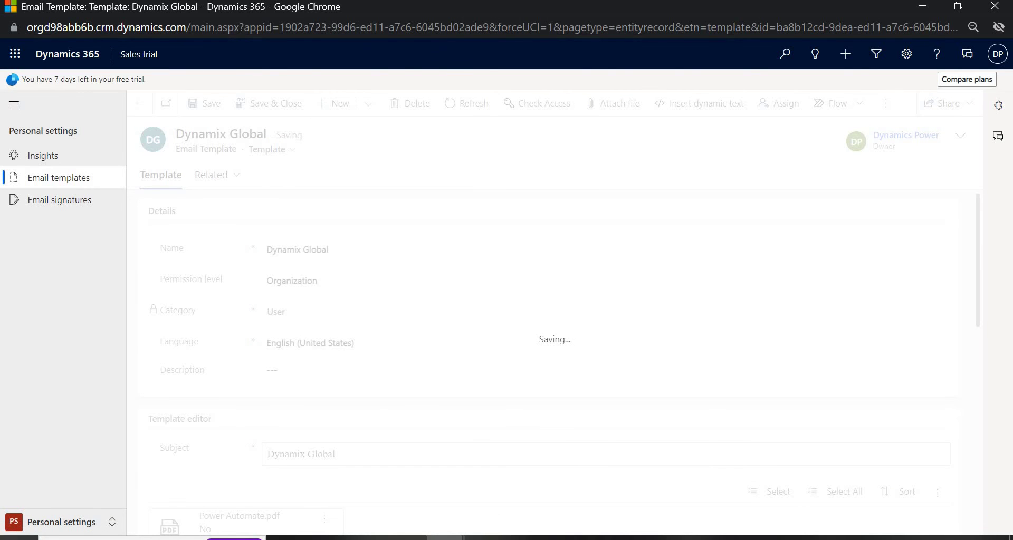
- Return to the Sales app in the browser and open the "Lead map" opportunity
left_click(446, 538)
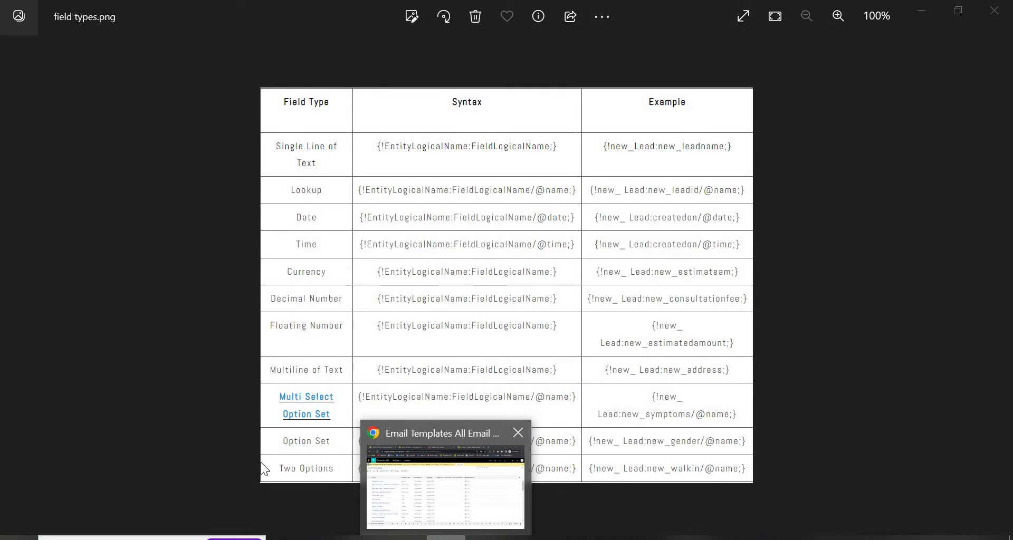
left_click(363, 475)
left_click(83, 9)
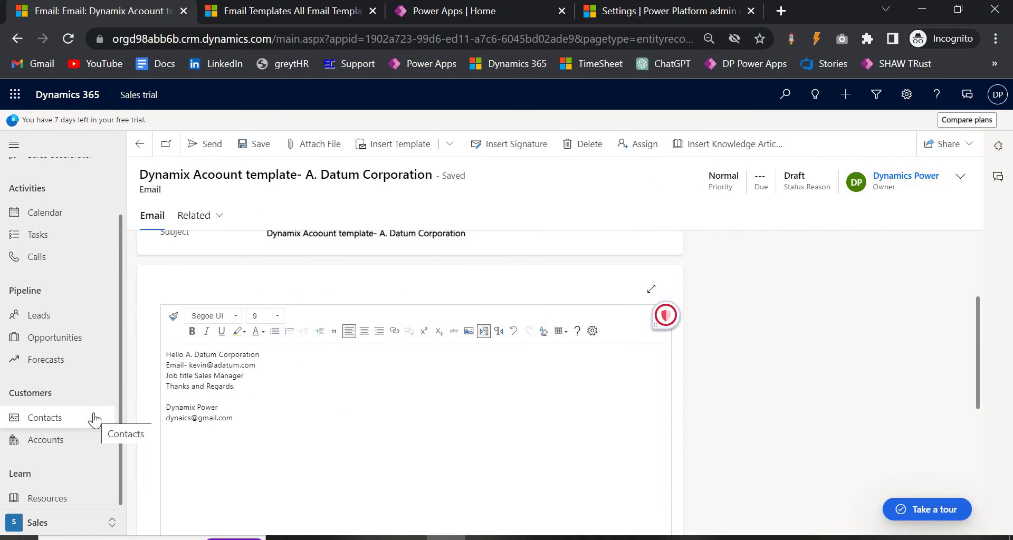
left_click(48, 345)
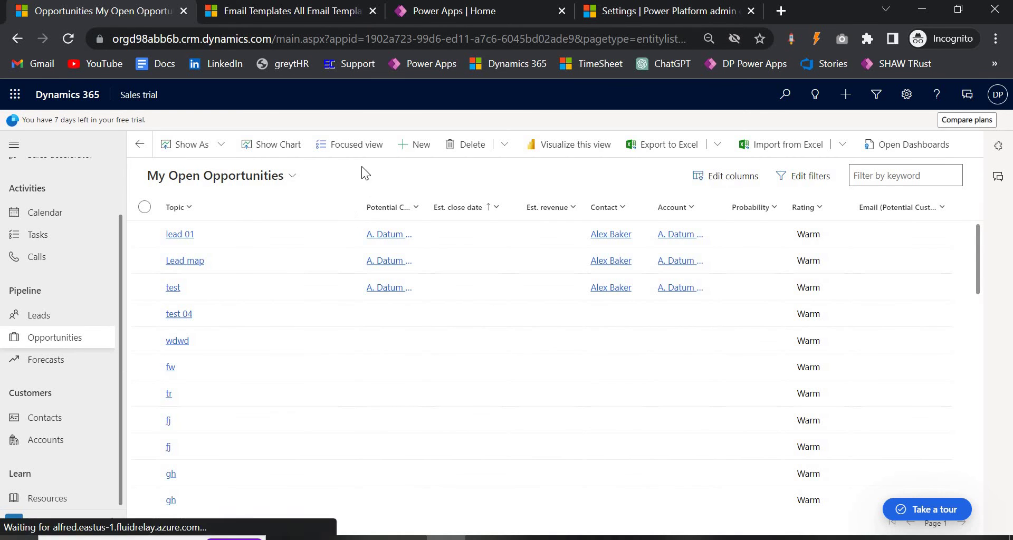
left_click(194, 260)
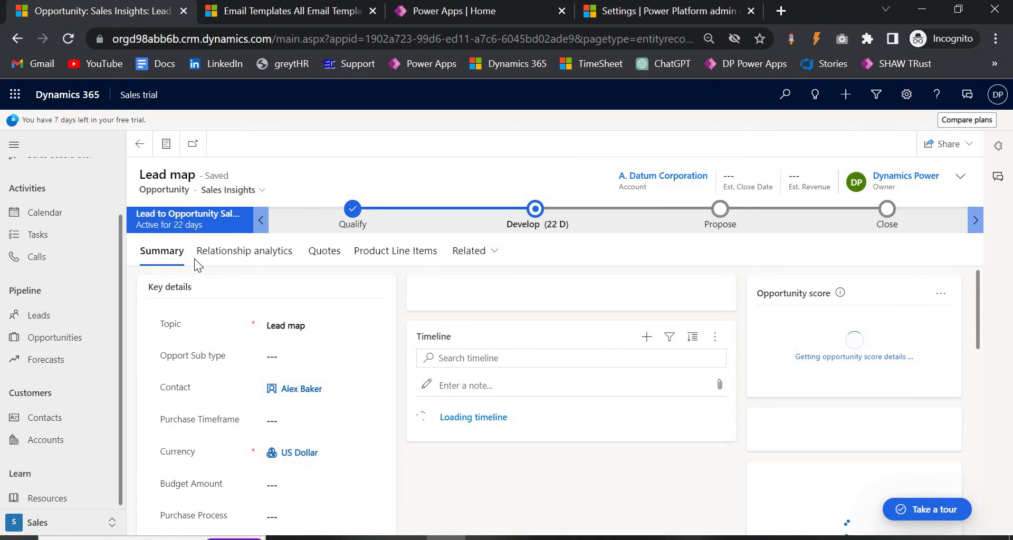
left_click(262, 190)
left_click(344, 180)
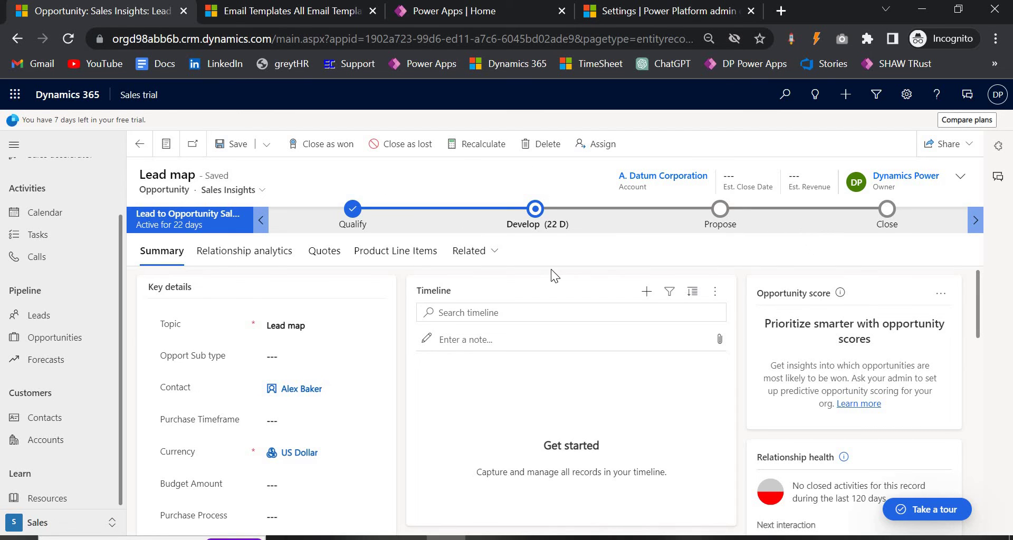
- Create a new email activity from the opportunity's related activities
left_click(481, 252)
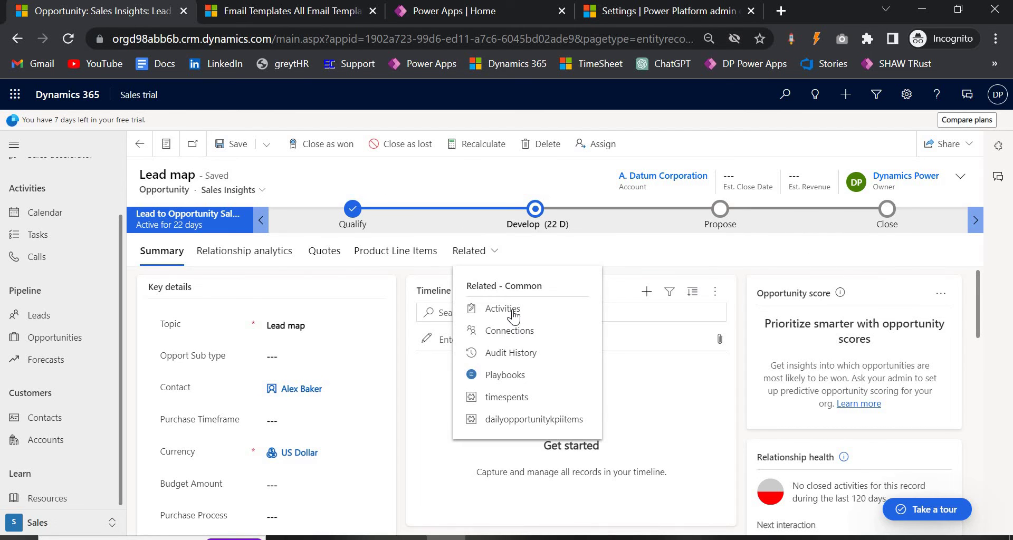
left_click(503, 309)
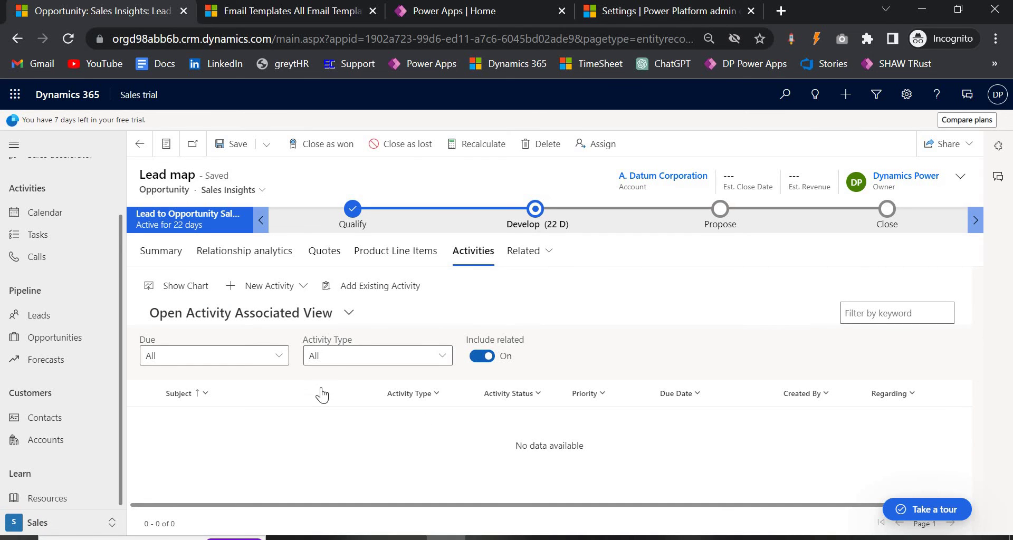
left_click(303, 290)
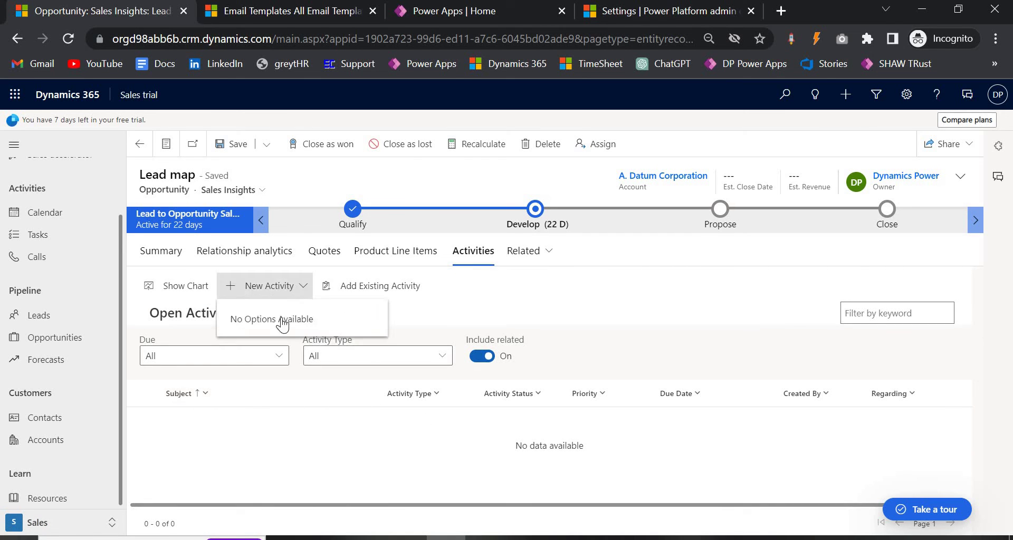
left_click(280, 319)
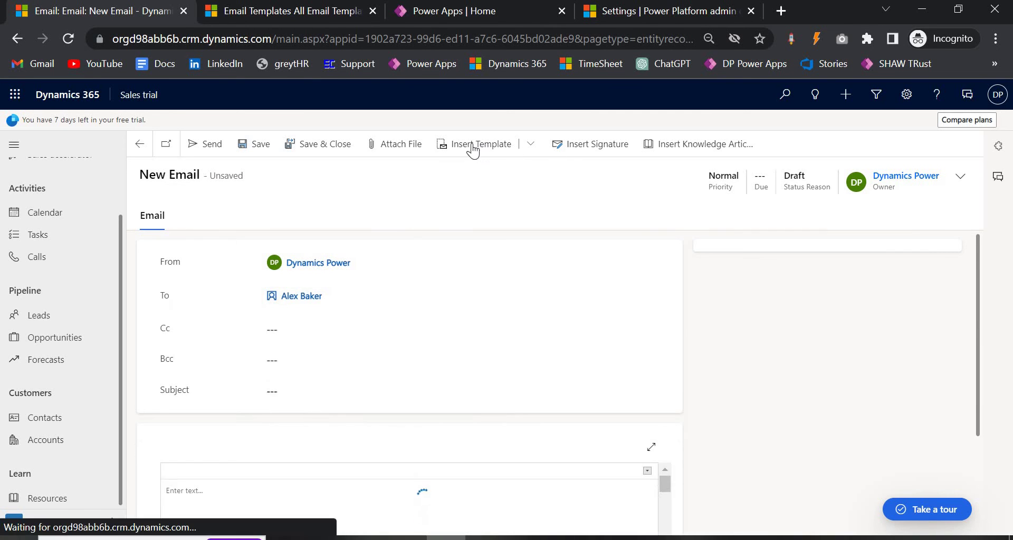
- Apply the Dynamix Global template to the new email, using the To recipient as the record
left_click(471, 143)
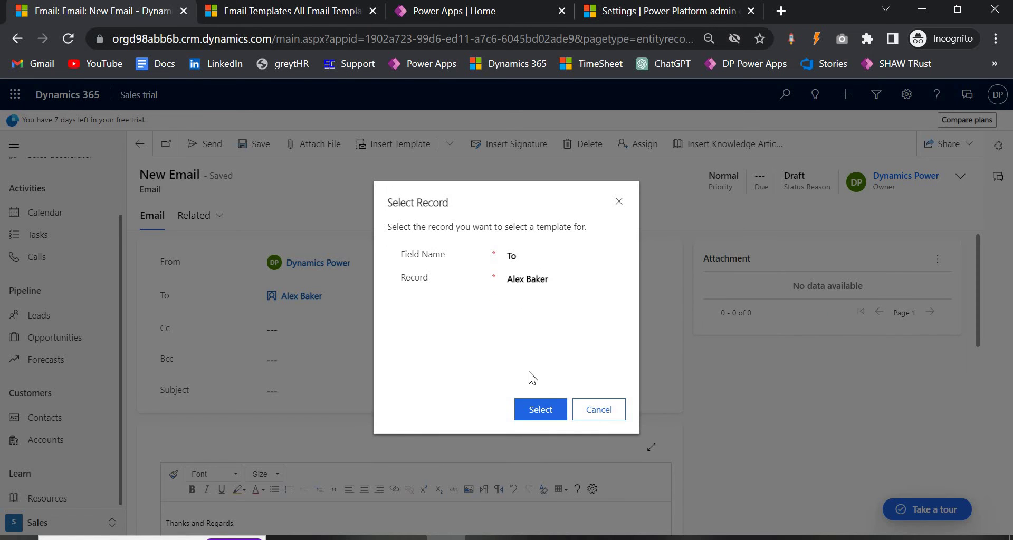
left_click(536, 411)
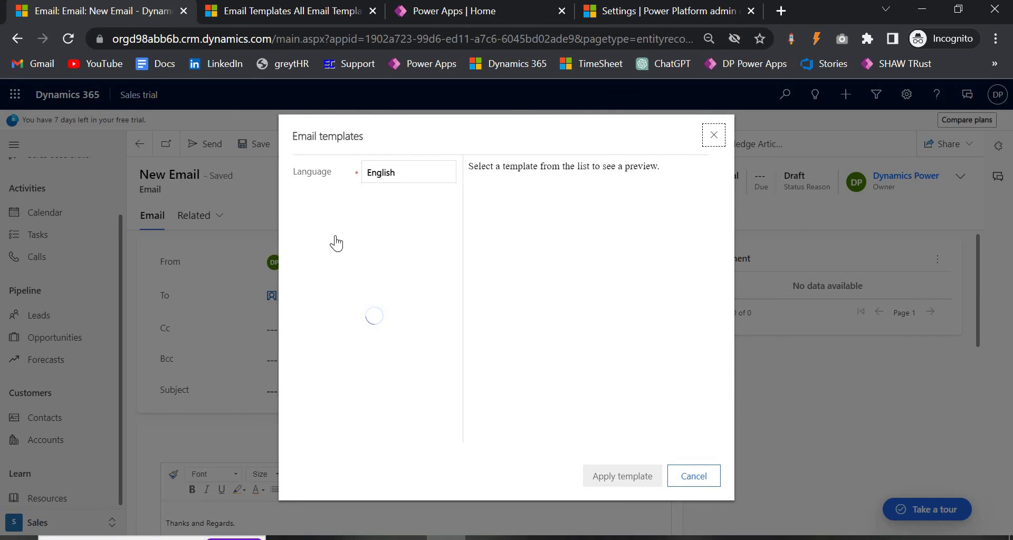
left_click(364, 369)
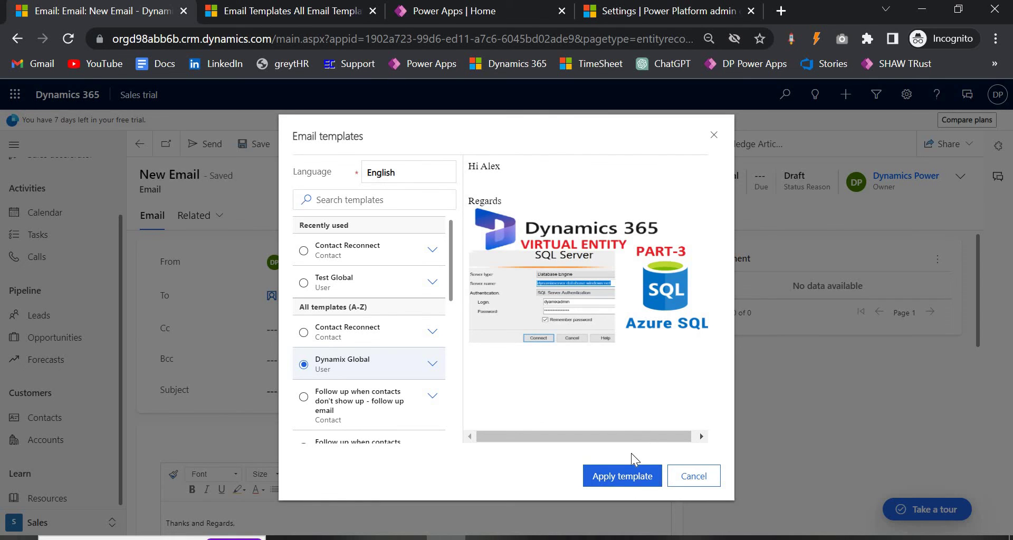
left_click(636, 478)
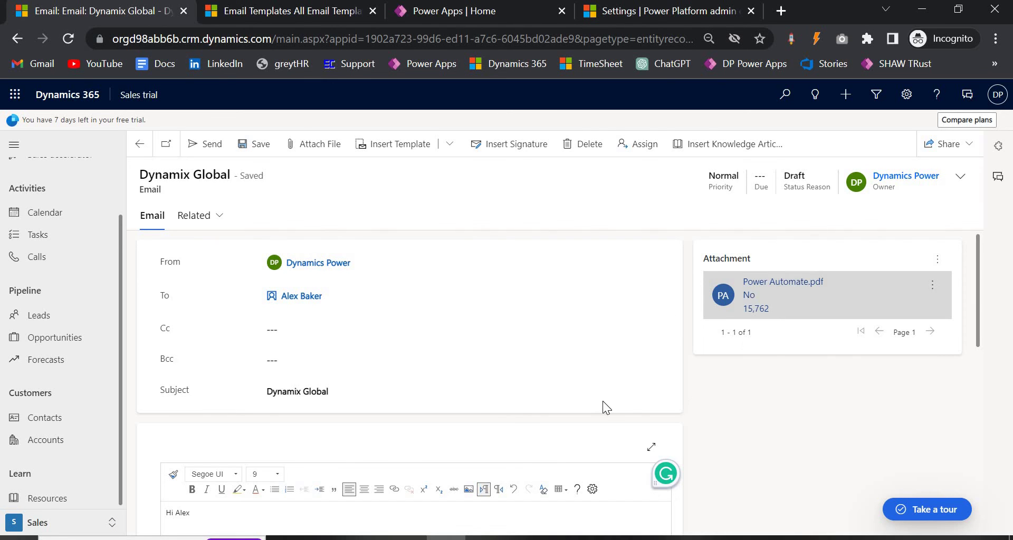
- Review the email body produced by the template and highlight the signature block at its end
scroll(293, 408, "down", 5)
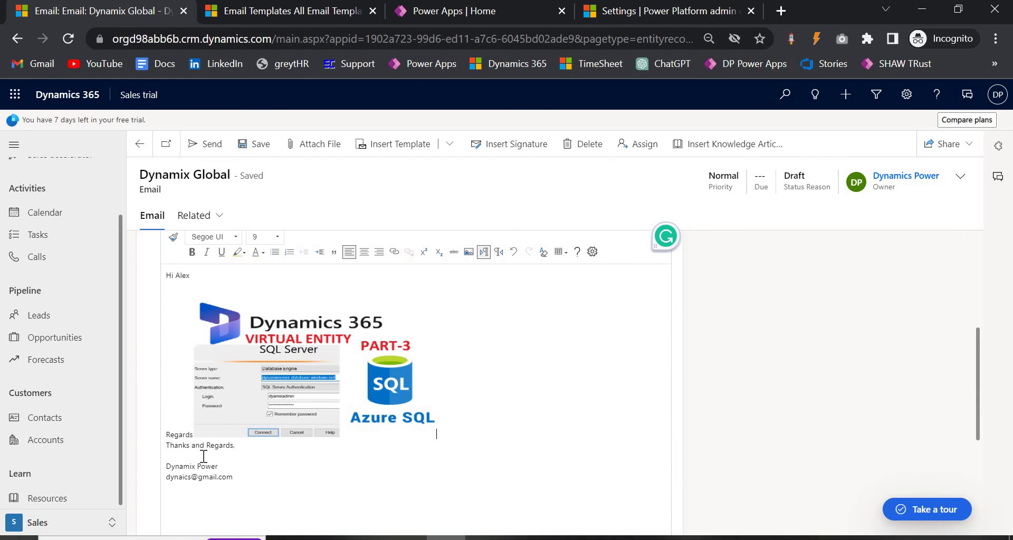
scroll(315, 460, "up", 3)
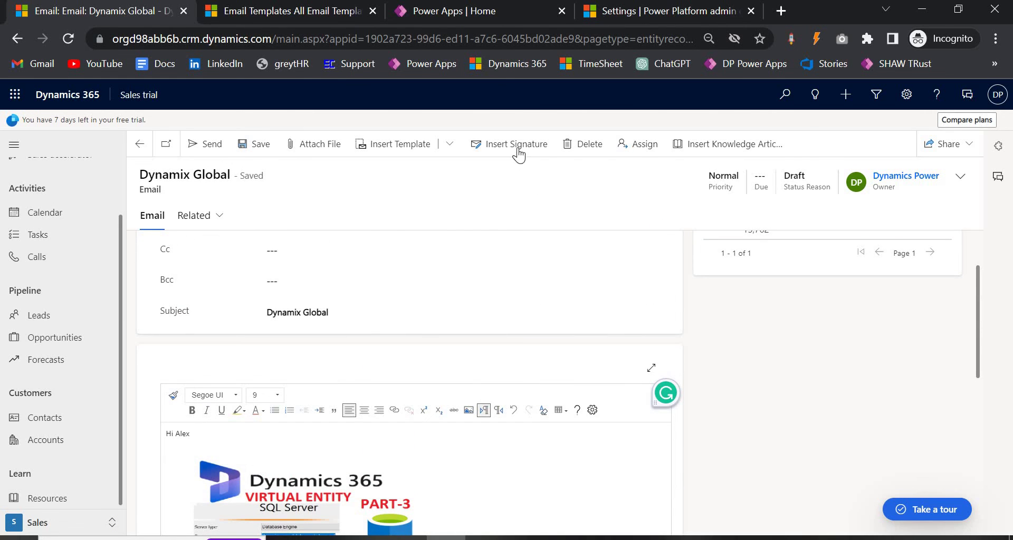
left_click(401, 150)
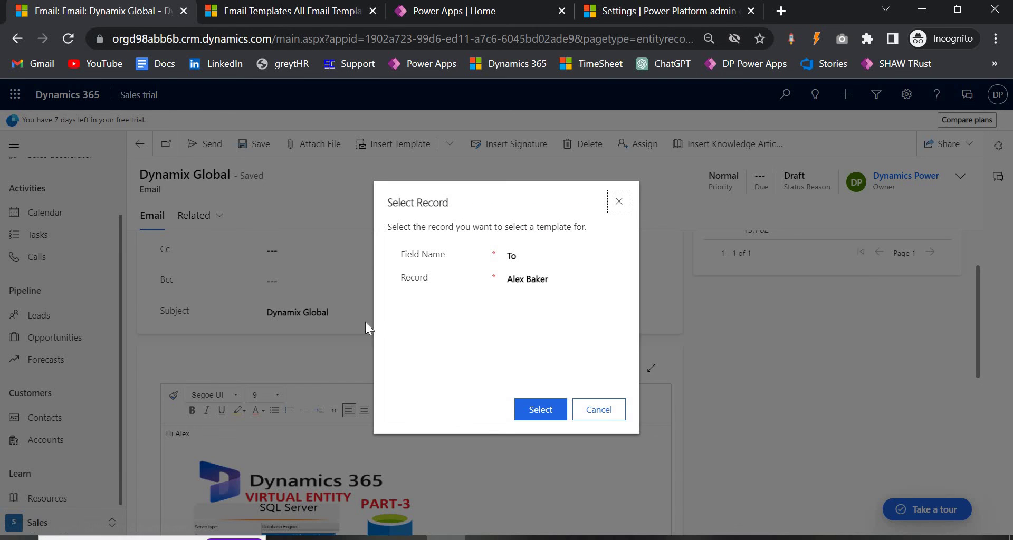
left_click(603, 413)
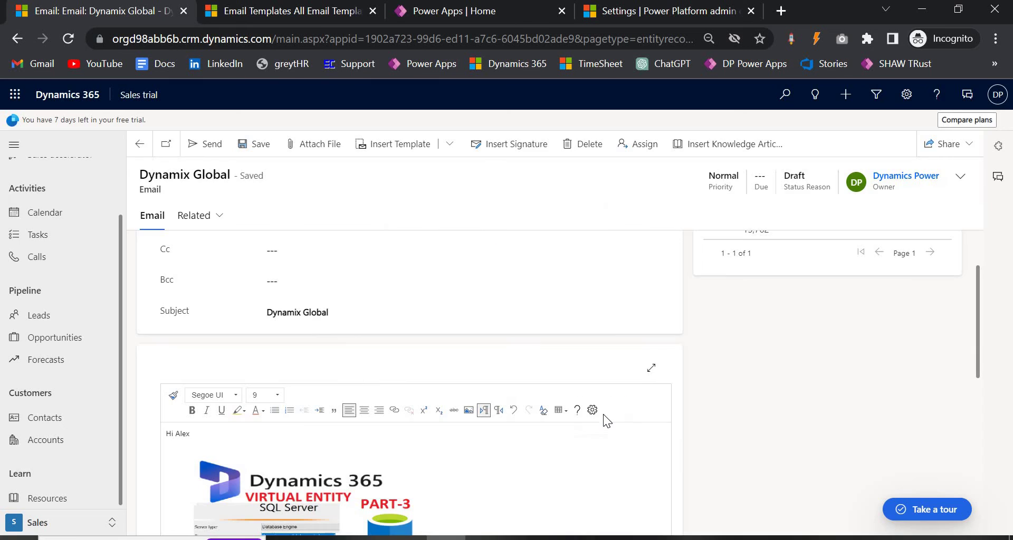
left_click(501, 147)
scroll(237, 422, "down", 5)
left_click_drag(180, 383, 161, 361)
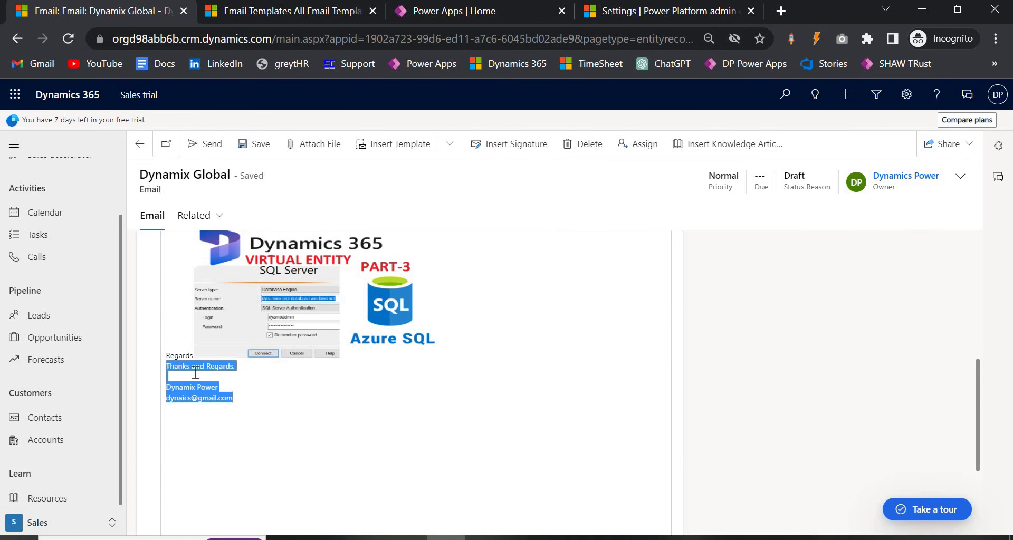
- Leave the drafted email and return to the activities of the "Lead map" opportunity
left_click(281, 377)
scroll(306, 245, "up", 10)
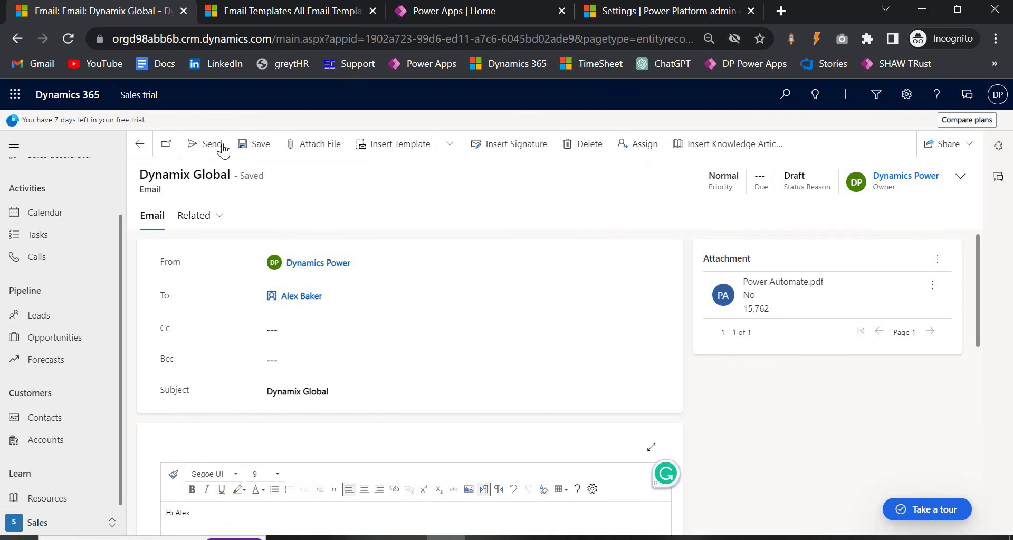
left_click(140, 145)
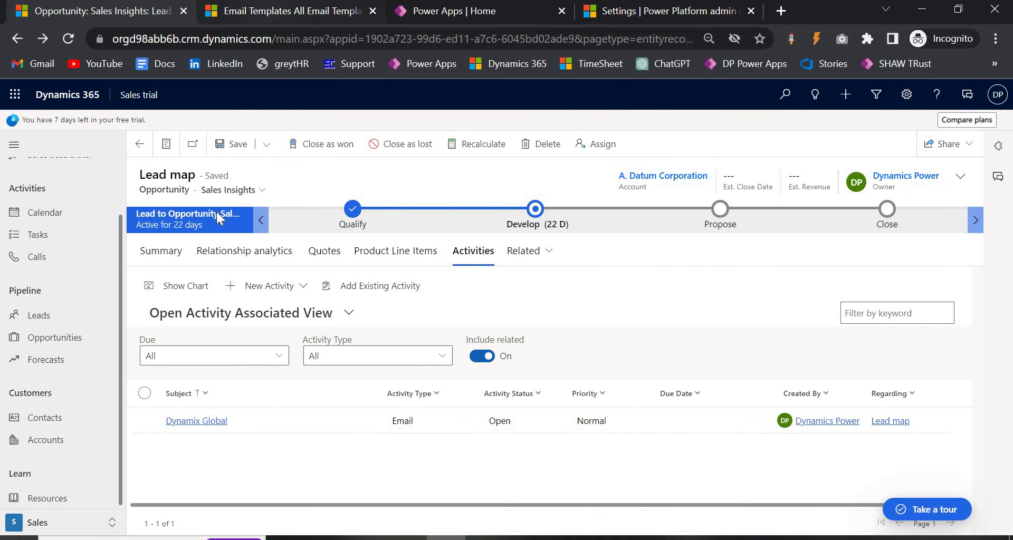
- Switch to the Dynamics 365 settings page and open the Email Signatures list under Templates
left_click(321, 11)
left_click(215, 102)
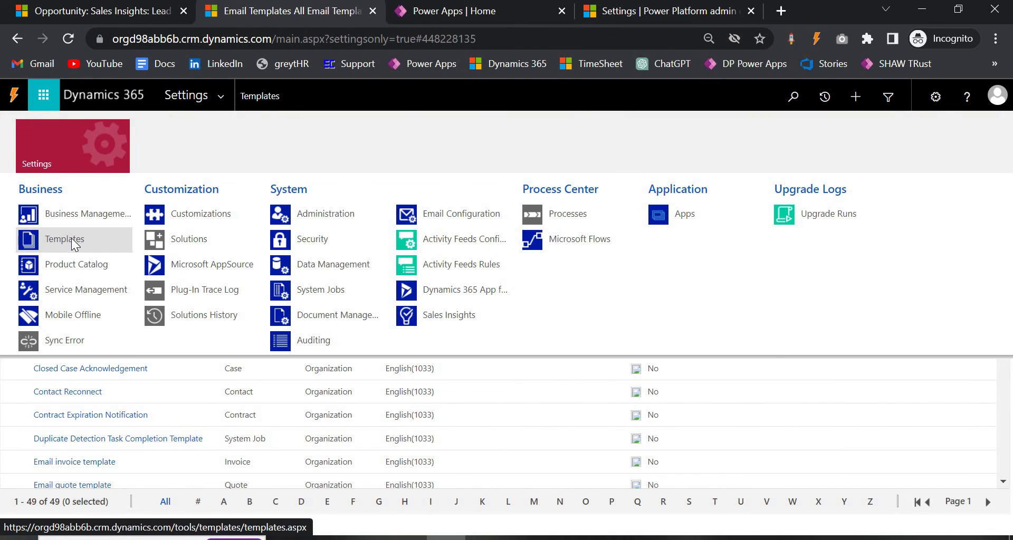
left_click(71, 238)
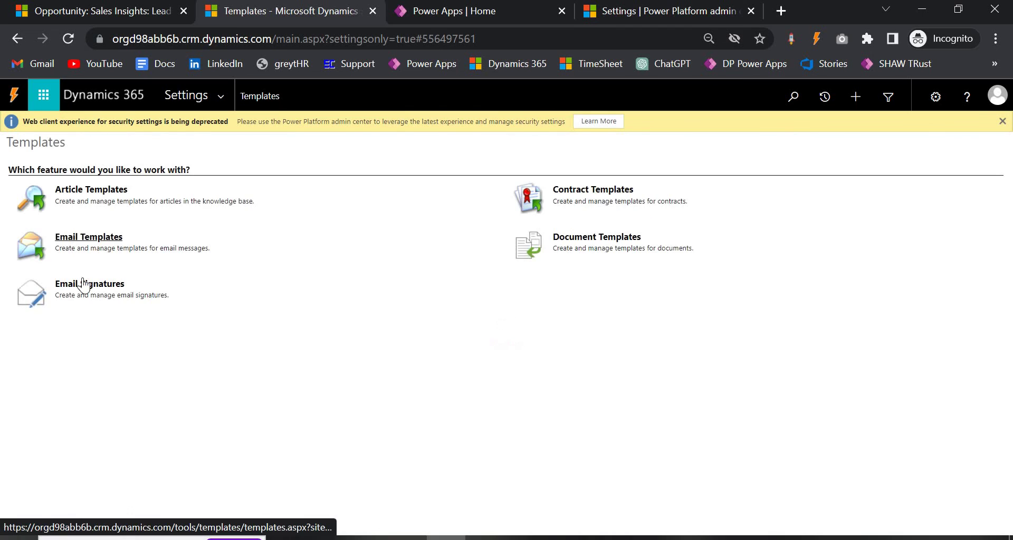
left_click(84, 282)
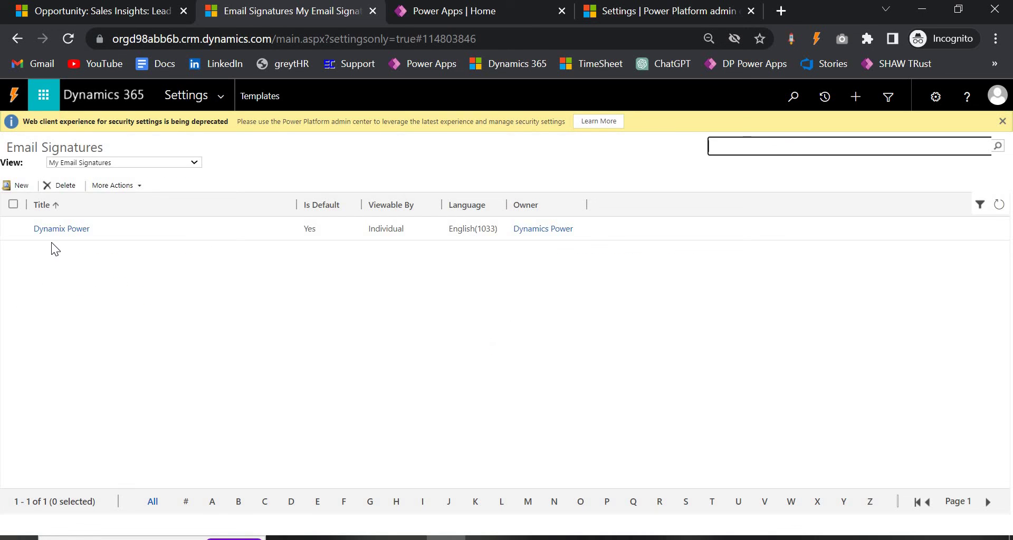
- Create a new email signature named "Dynamix 2" and accept the request to sign in
left_click(24, 186)
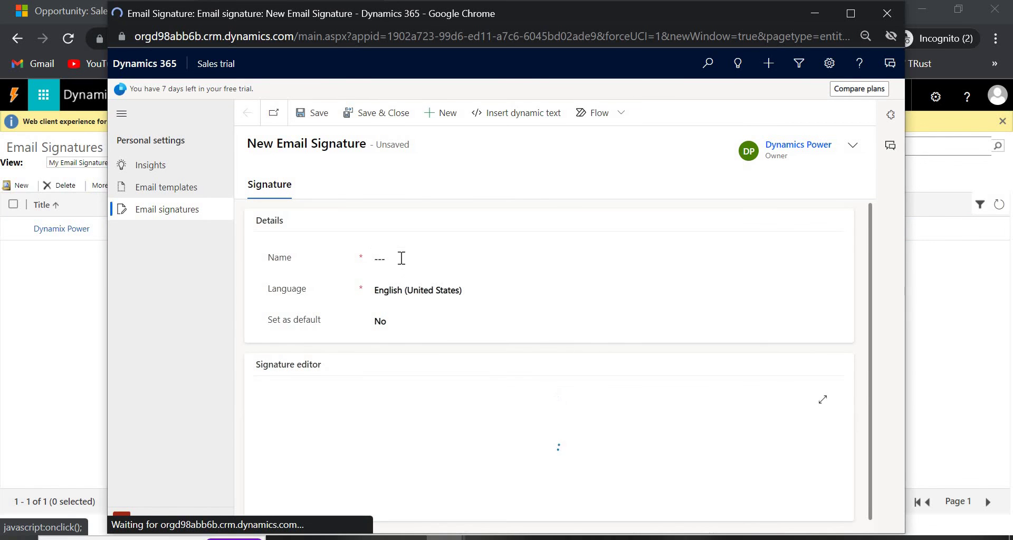
left_click(401, 260)
type("Dynamix 2")
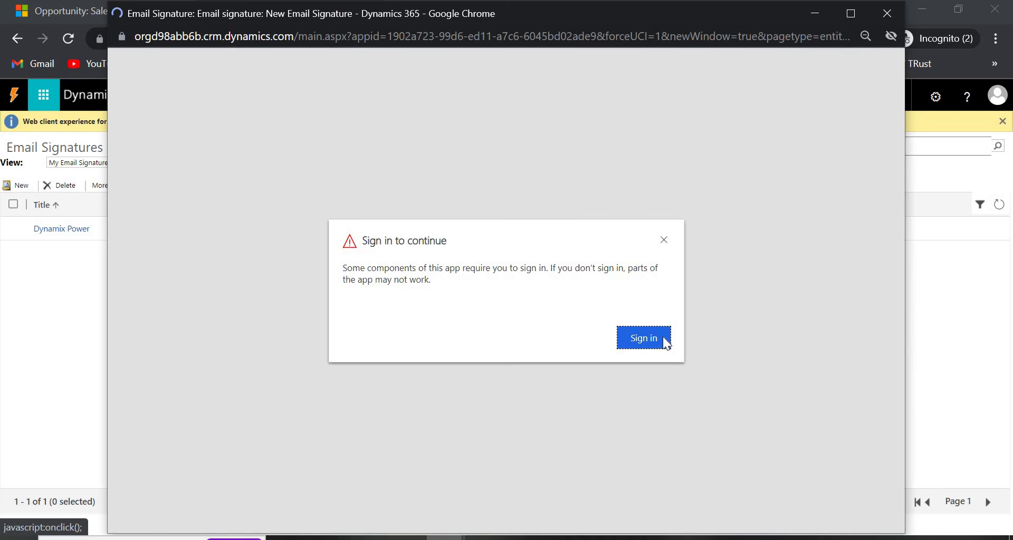
left_click(666, 343)
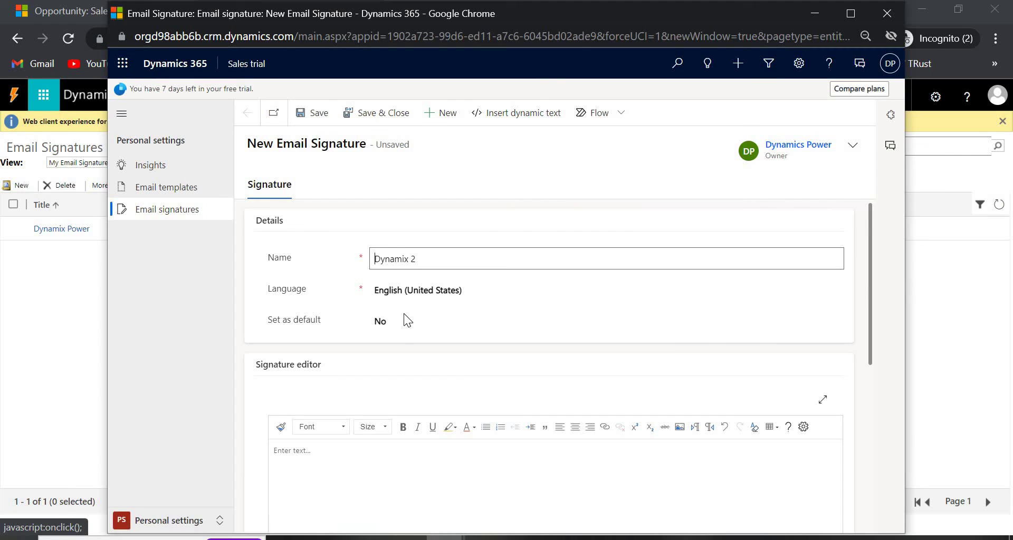
- Enter "Regards," and "Dynamix" on separate lines as the signature text, then save and close the signature
scroll(378, 380, "down", 2)
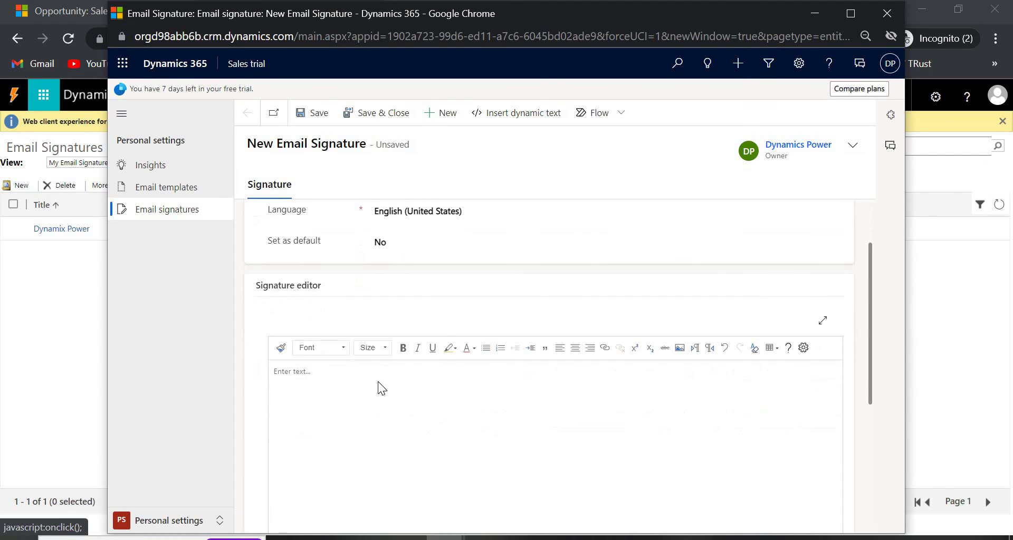
left_click(378, 382)
type("Regards")
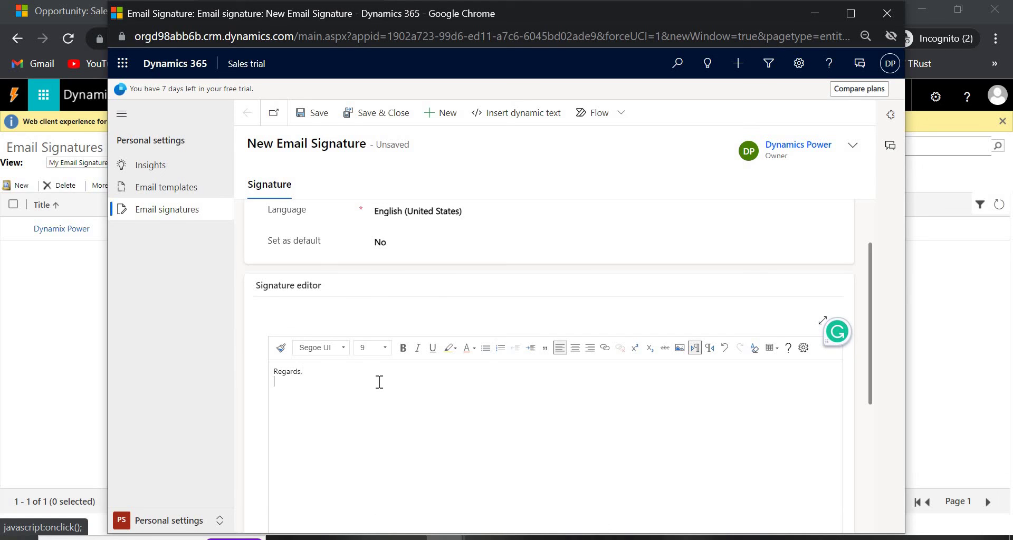
type(",")
key("Return")
type("Dynamix")
left_click(368, 117)
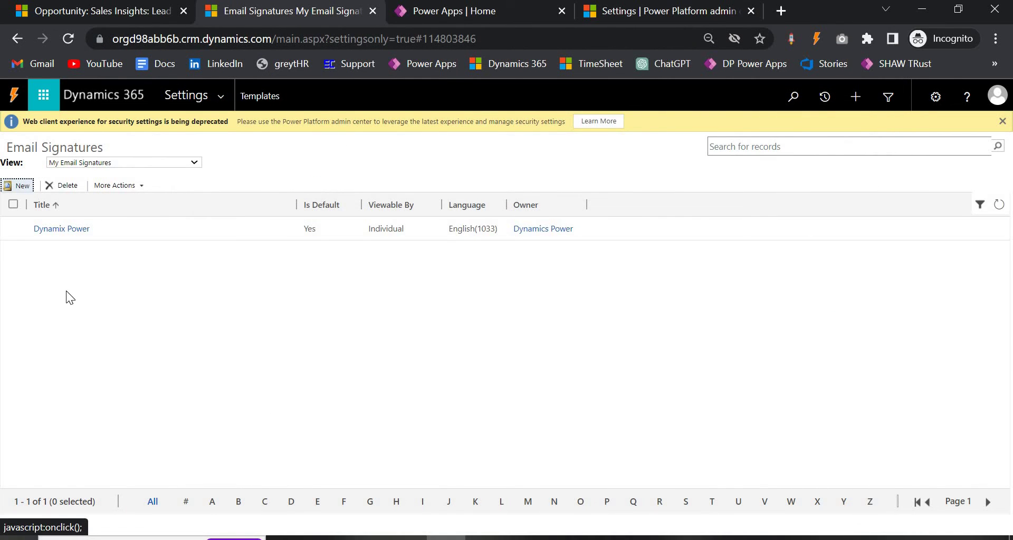
- Refresh the signature list, open the "Dynamix Power" signature and save it with Set as default changed to No
left_click(68, 38)
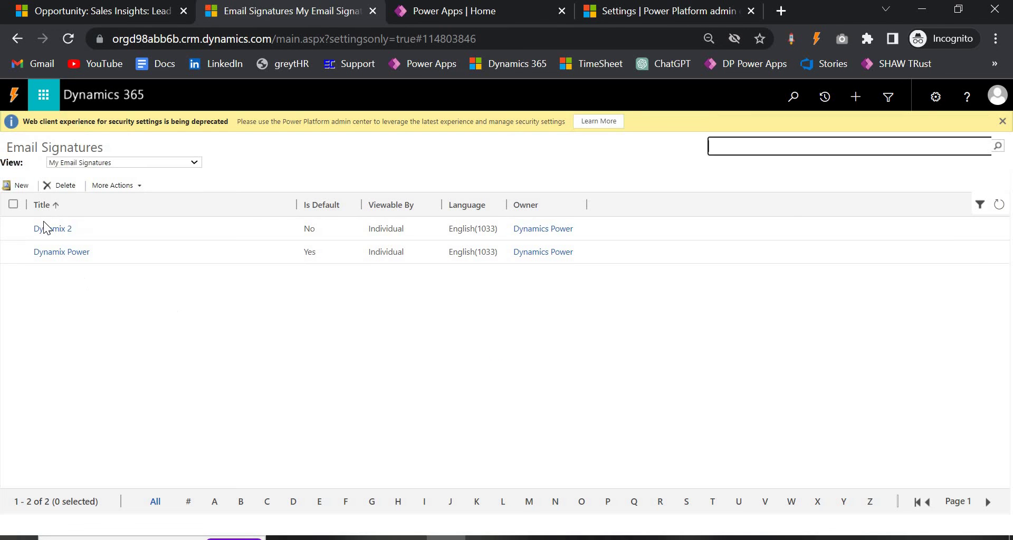
left_click(63, 253)
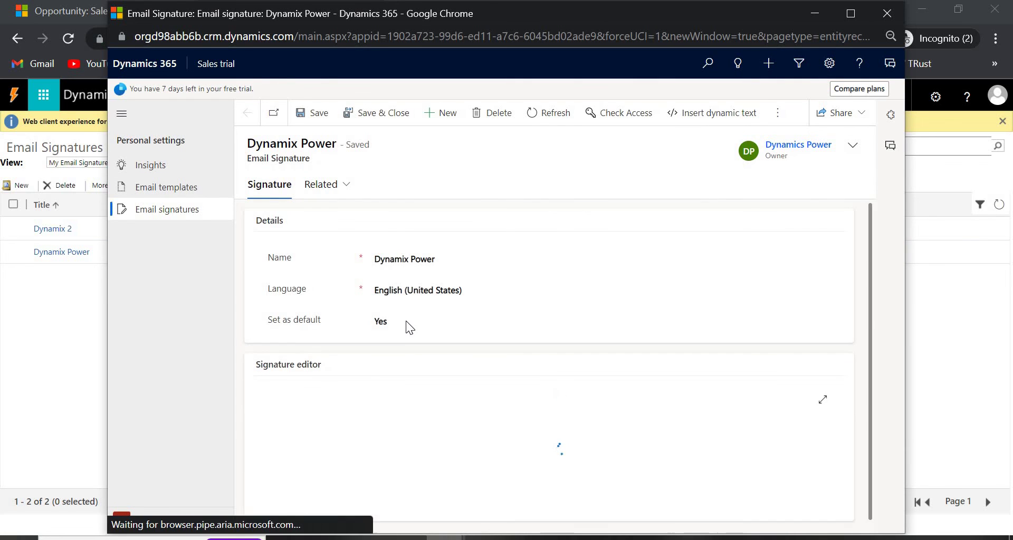
left_click(406, 321)
left_click(397, 338)
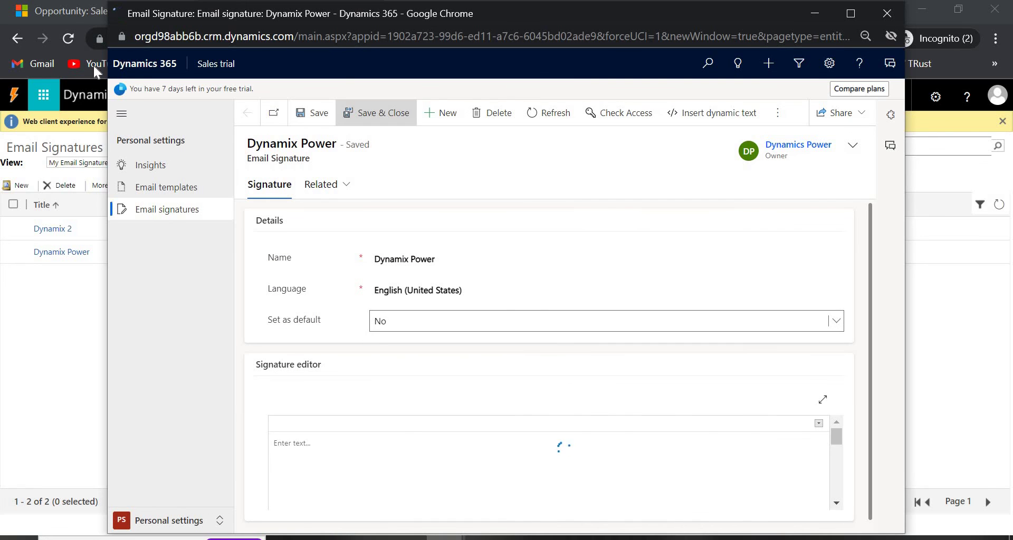
- Return to the "Lead map" opportunity and create another new email activity
left_click(66, 9)
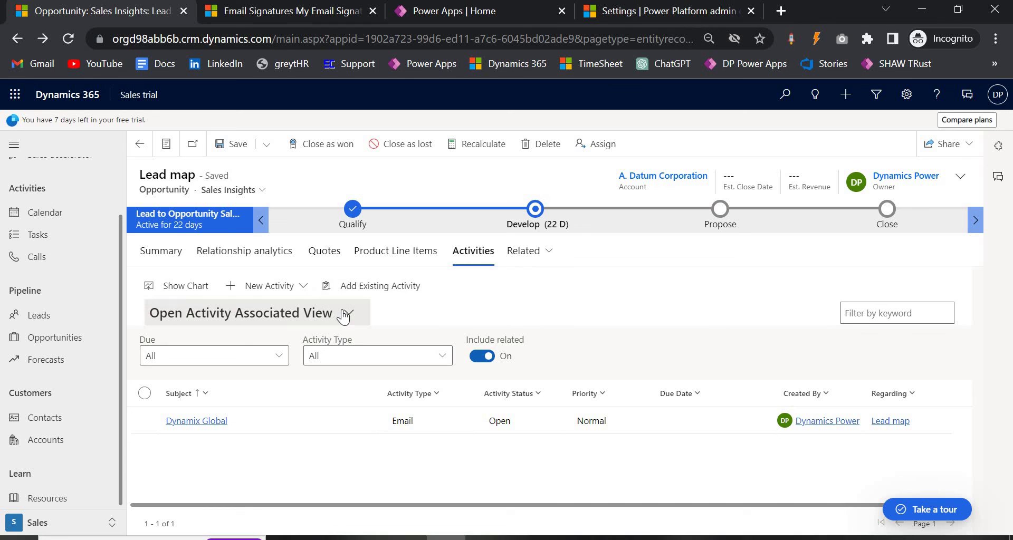
left_click(293, 288)
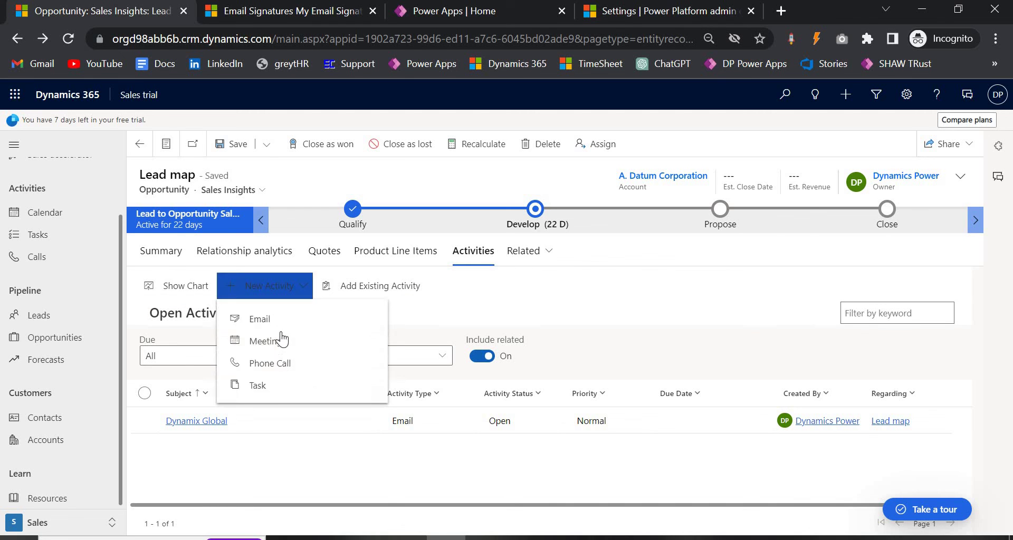
left_click(279, 325)
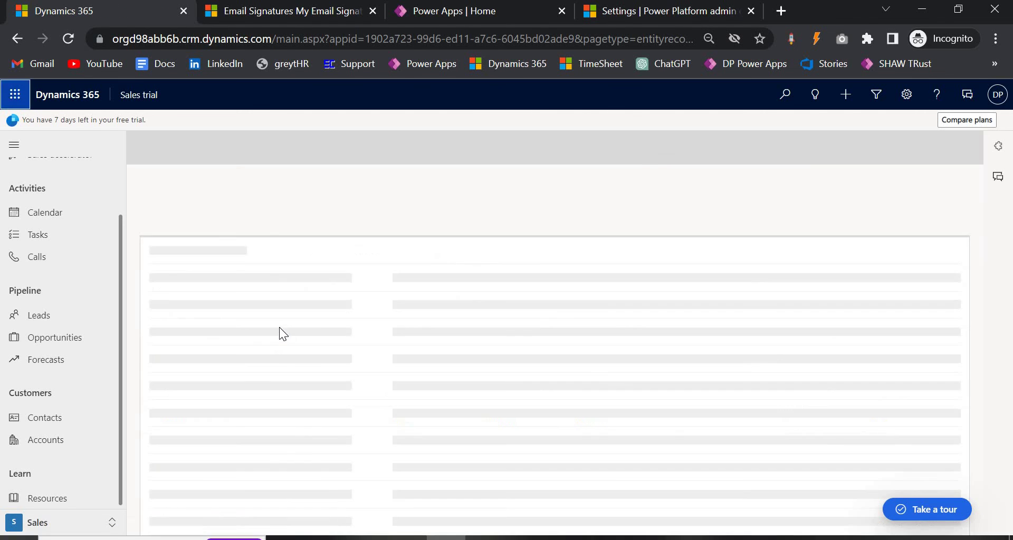
- Insert the "Dynamix 2" signature into the body of the new email
scroll(529, 216, "down", 2)
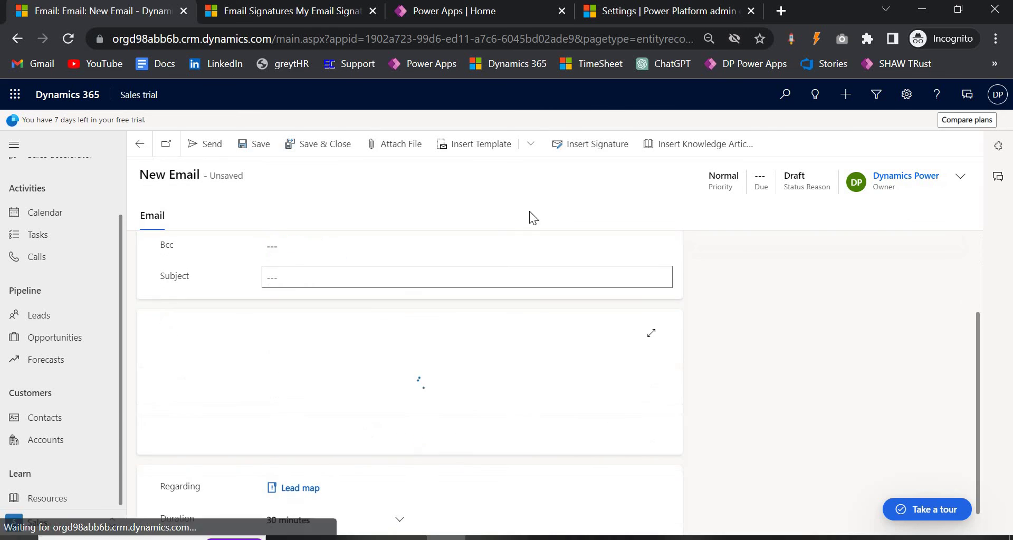
scroll(253, 360, "down", 2)
left_click(253, 360)
left_click(578, 151)
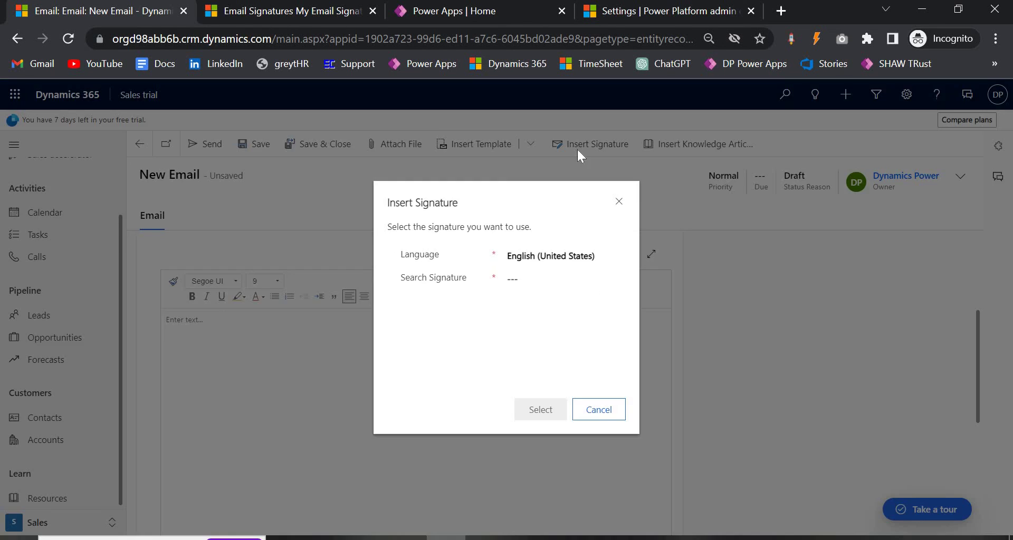
left_click(546, 275)
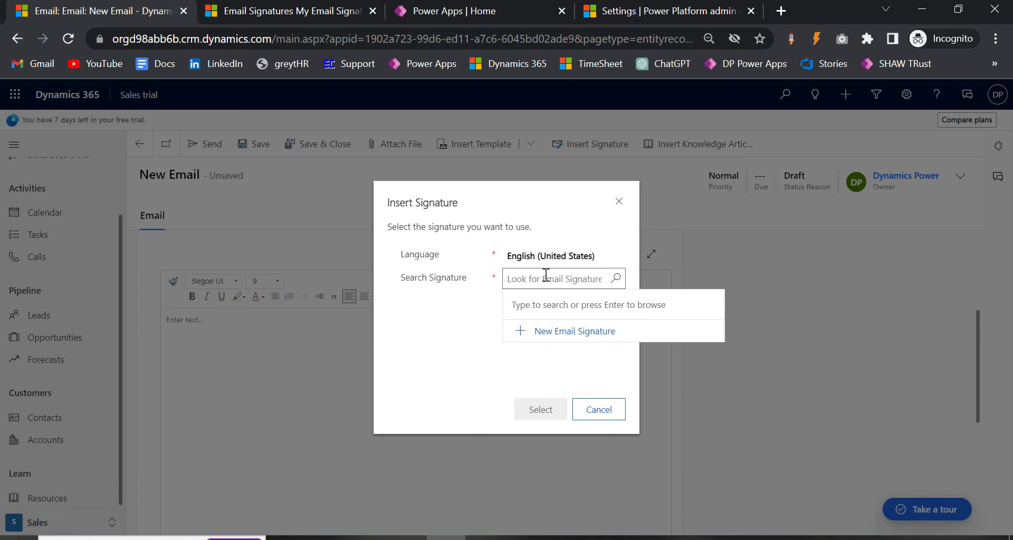
left_click(561, 329)
left_click(553, 410)
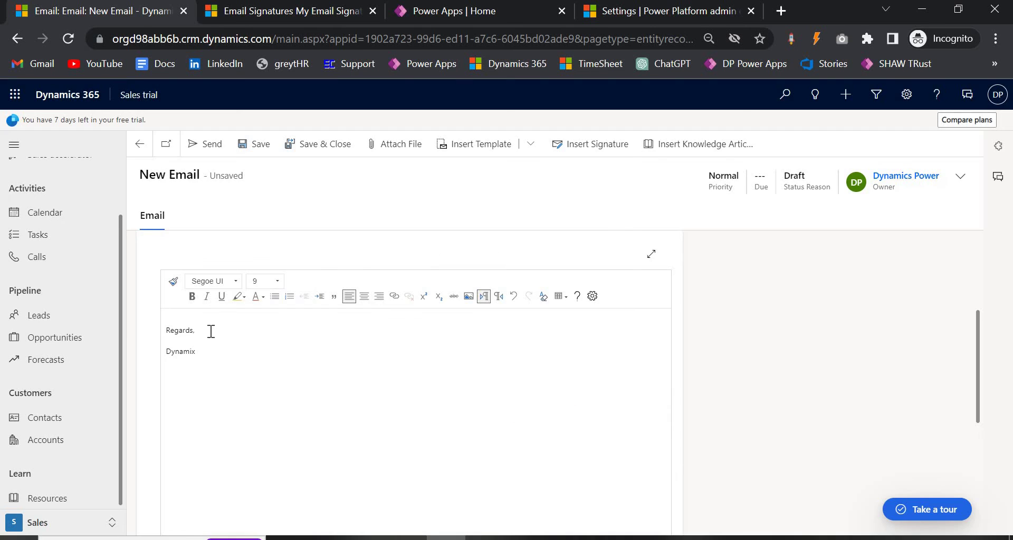
- Apply the "Follow up when contacts don't show up - follow up email" template for the To recipient and save the email
left_click(473, 144)
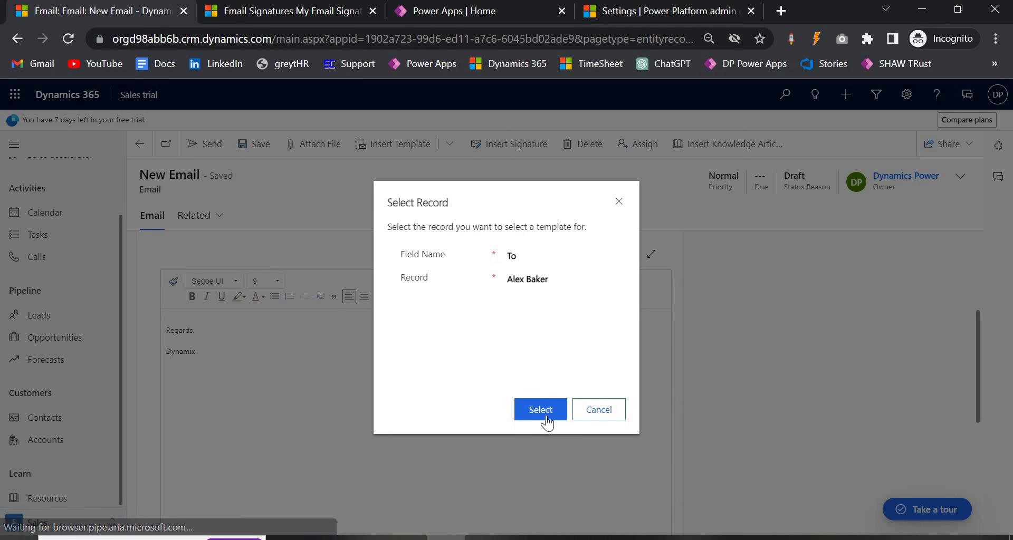
left_click(531, 406)
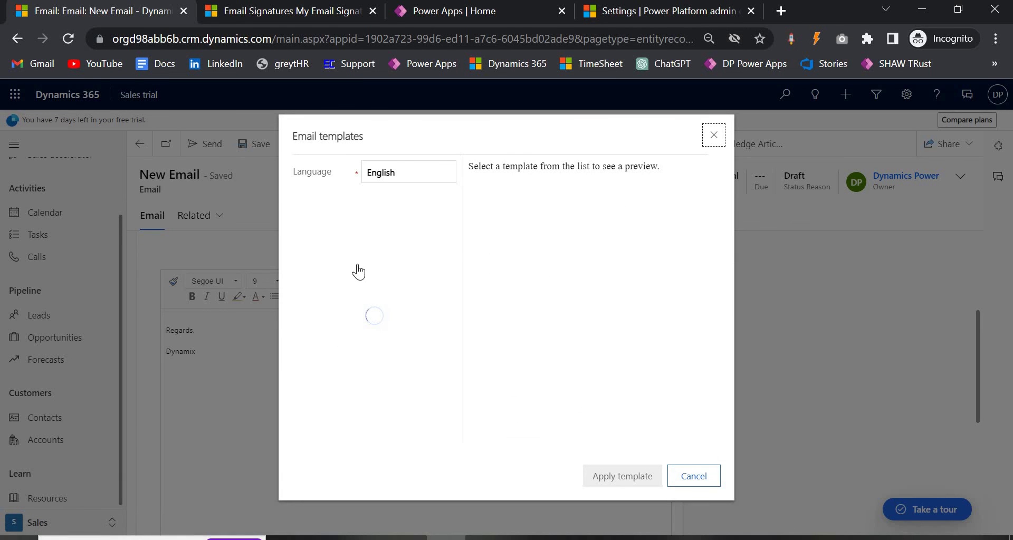
scroll(387, 342, "down", 2)
left_click(353, 357)
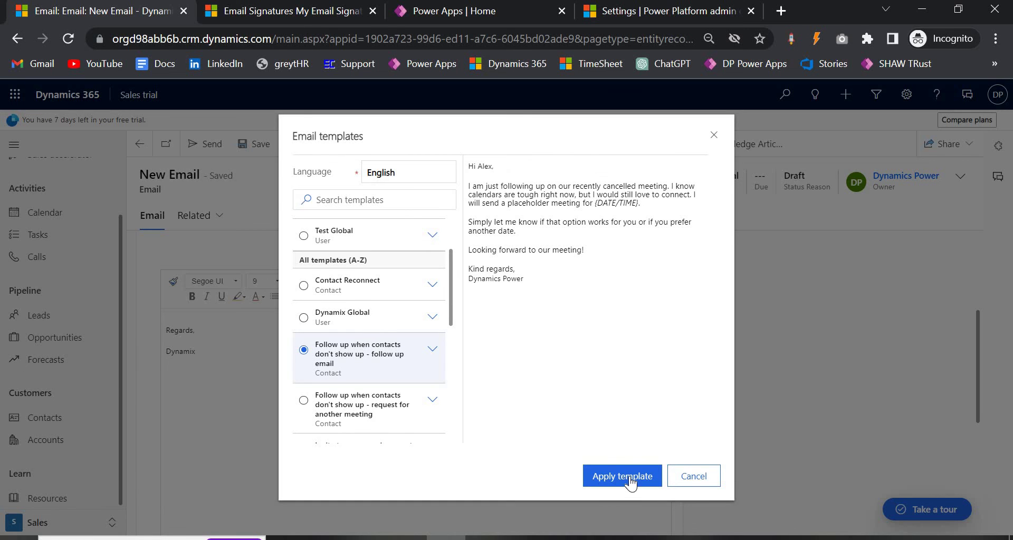
left_click(633, 480)
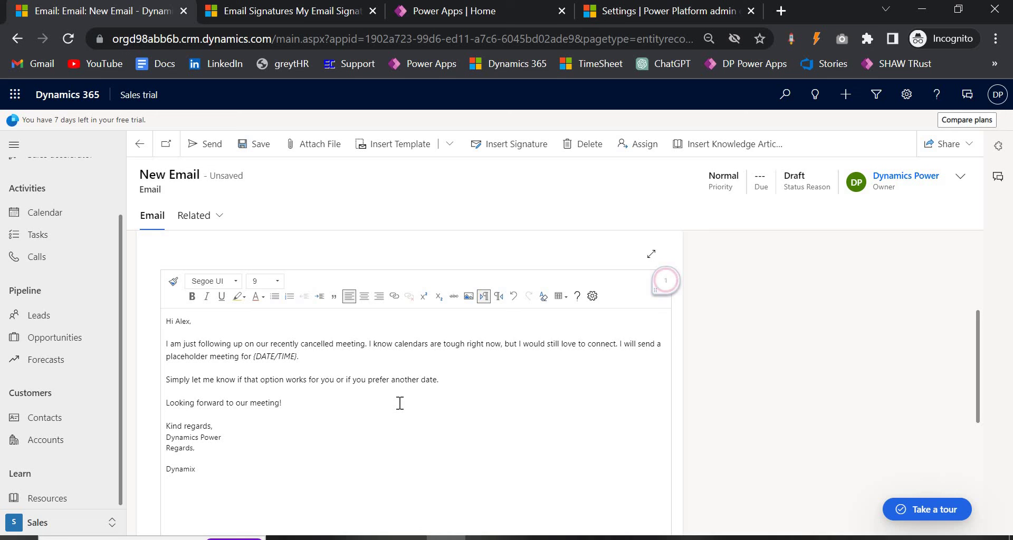
key("ctrl+s")
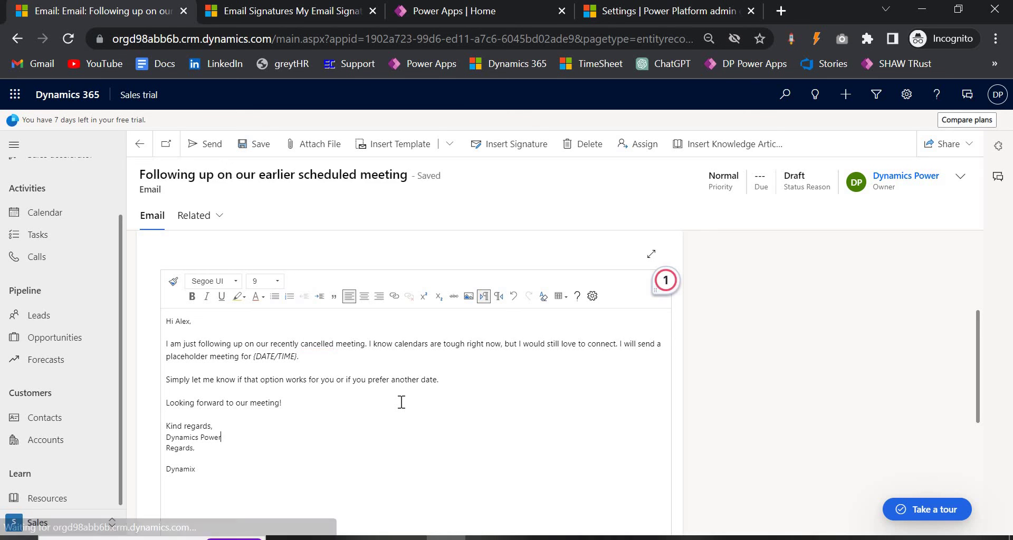
- Review the email's recipient, subject and body text together with the inserted signature
left_click(368, 344)
scroll(386, 383, "up", 3)
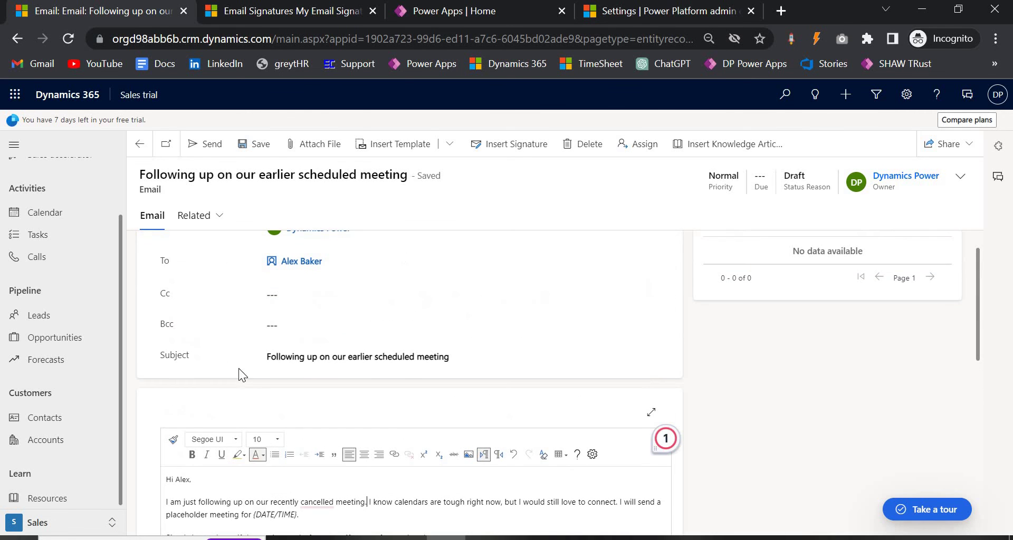
scroll(338, 380, "down", 3)
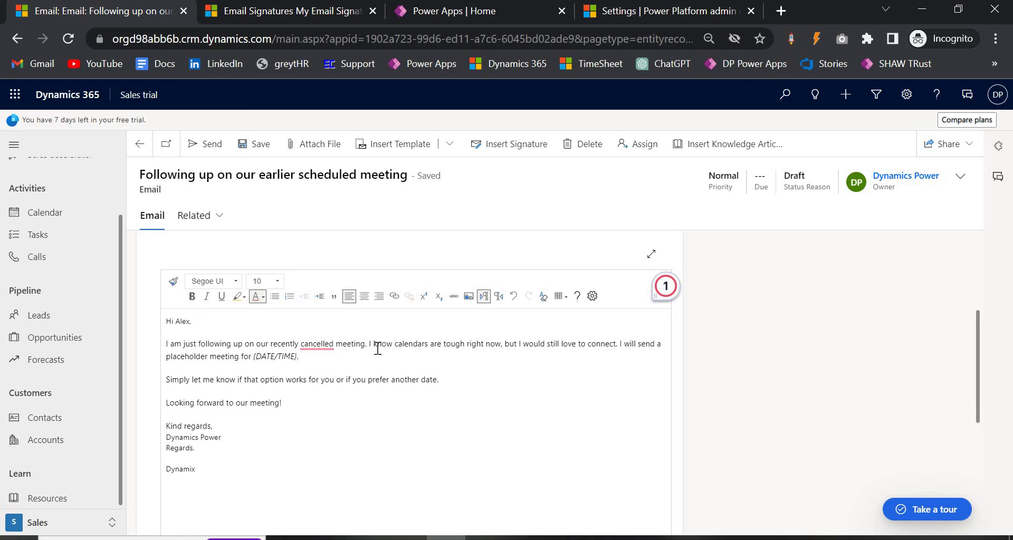
left_click(173, 334)
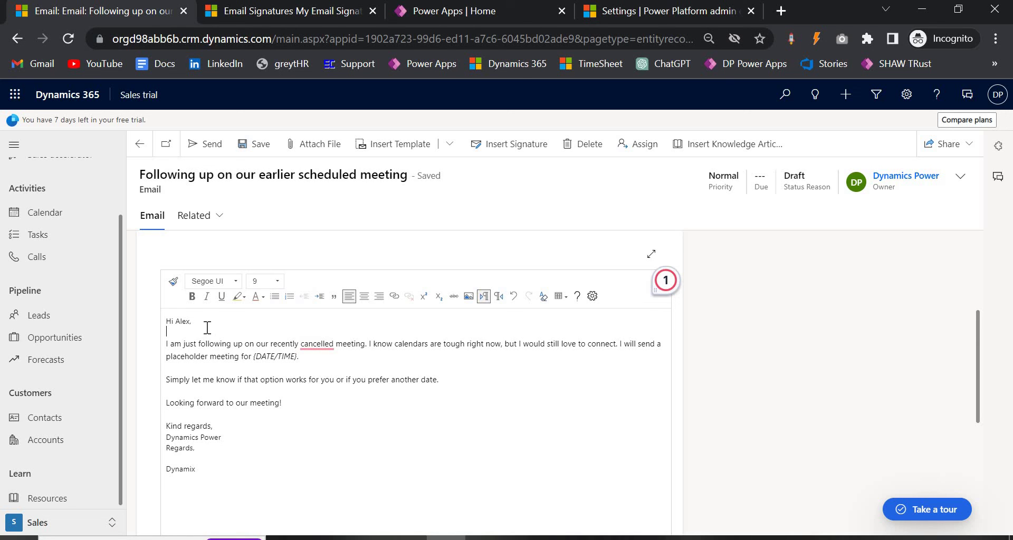